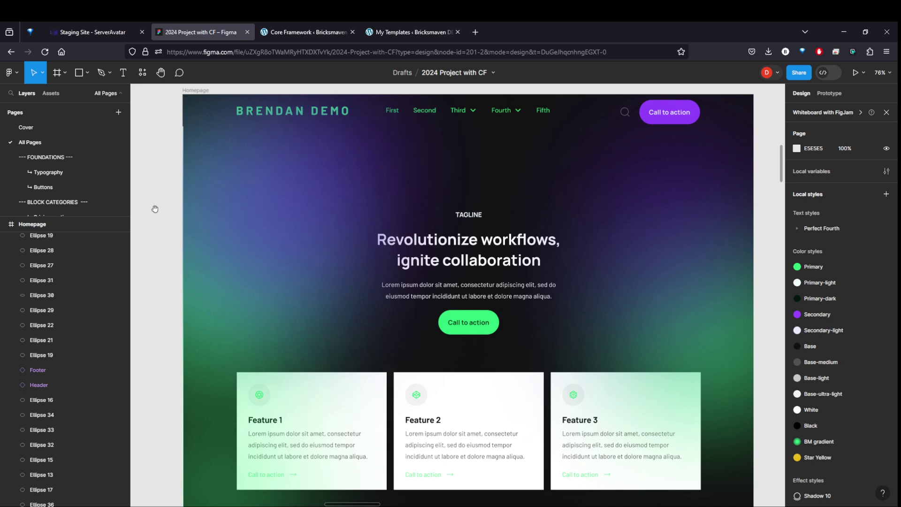
Step: Go to Core Framework and bring up its colour settings
scroll(155, 208, "right", 2)
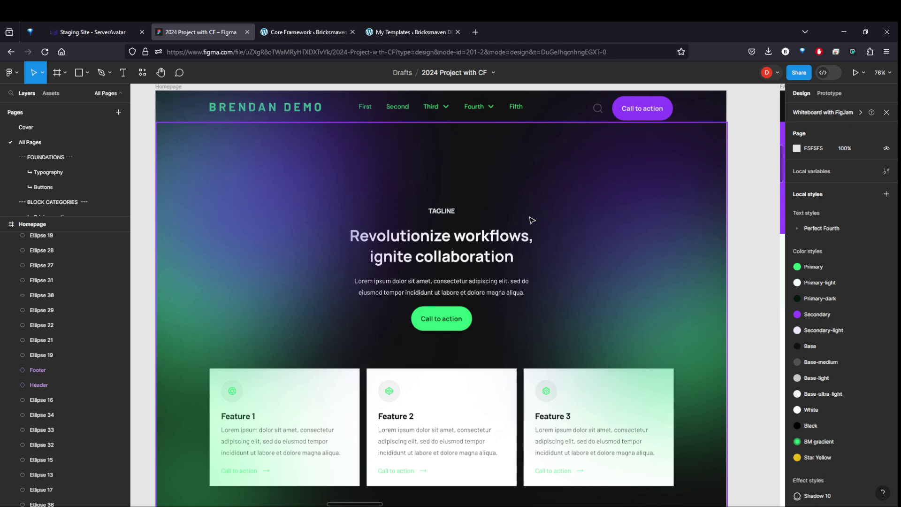
scroll(532, 219, "down", 5)
scroll(532, 220, "down", 3)
scroll(532, 221, "up", 6)
scroll(532, 221, "left", 1)
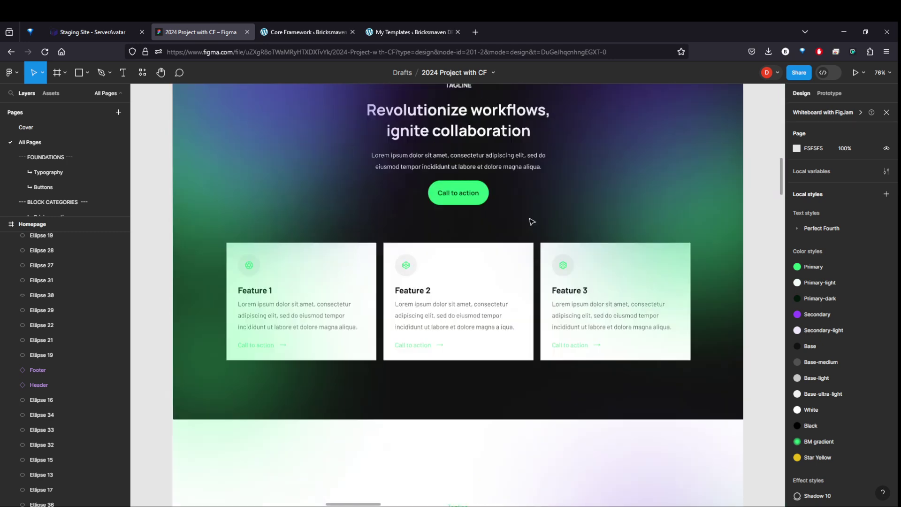
scroll(532, 221, "up", 4)
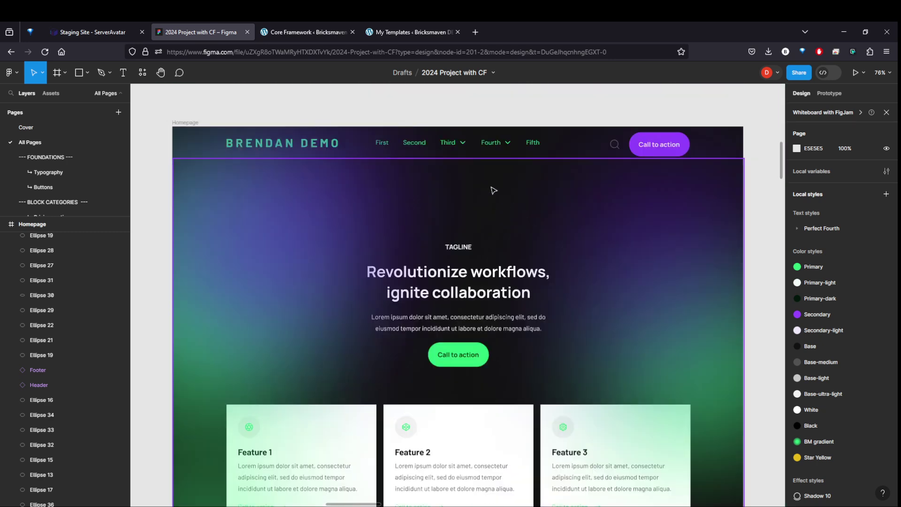
left_click(299, 33)
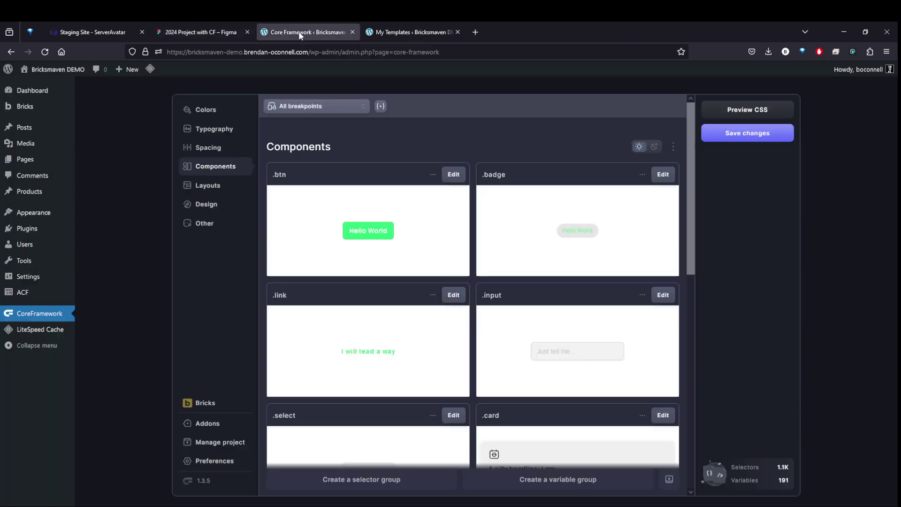
left_click(205, 110)
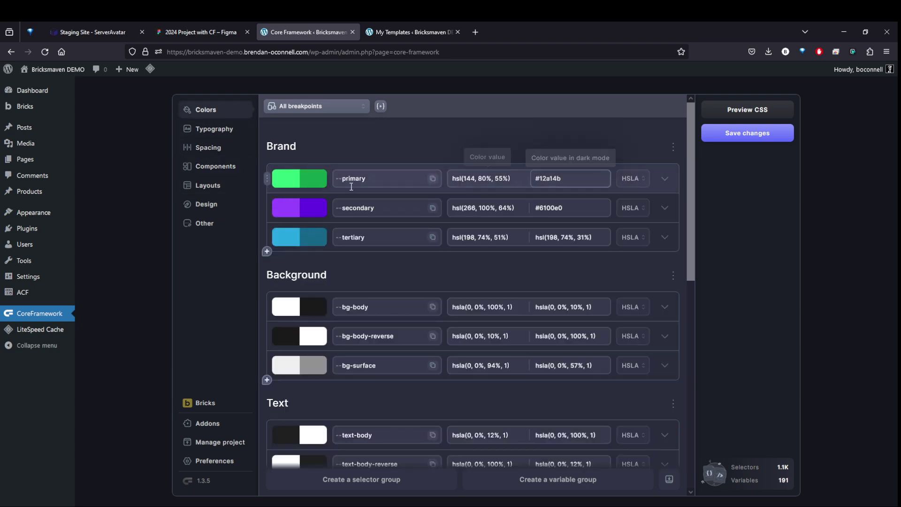
Step: Delete the tertiary brand colour and save the framework changes
left_click(666, 181)
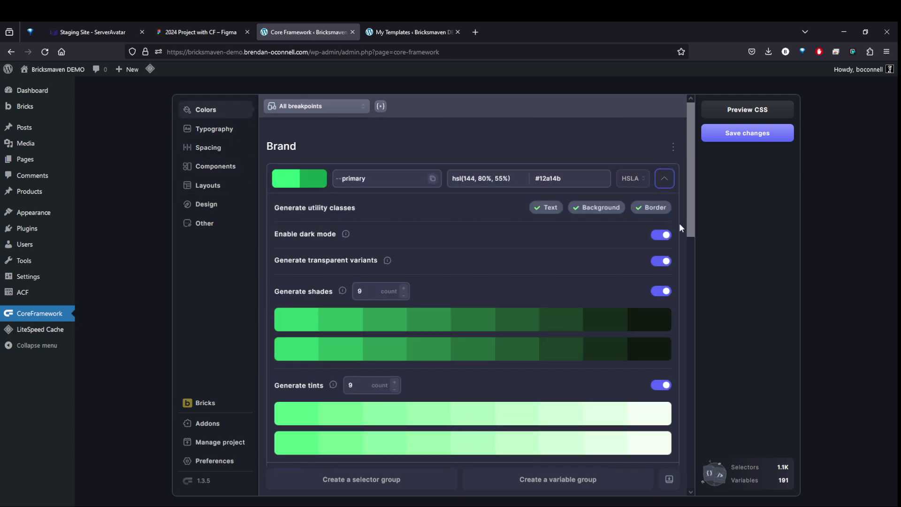
left_click(665, 179)
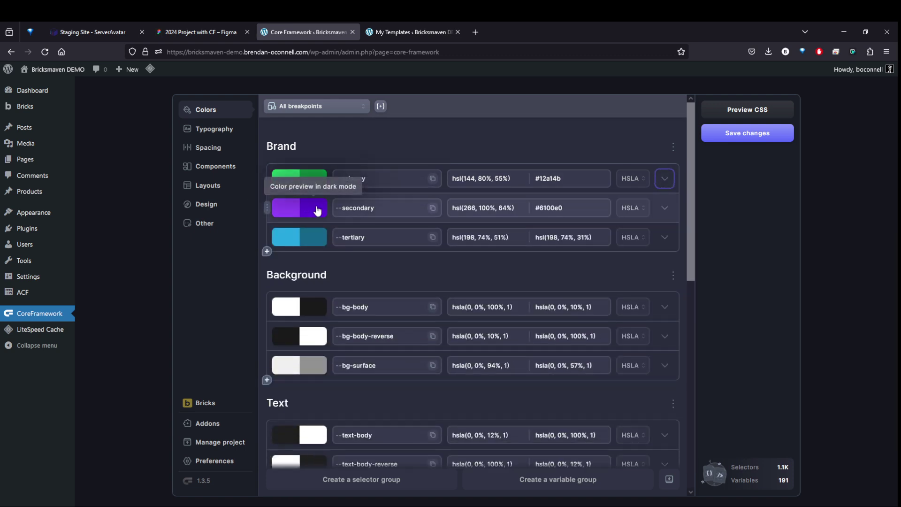
left_click(266, 237)
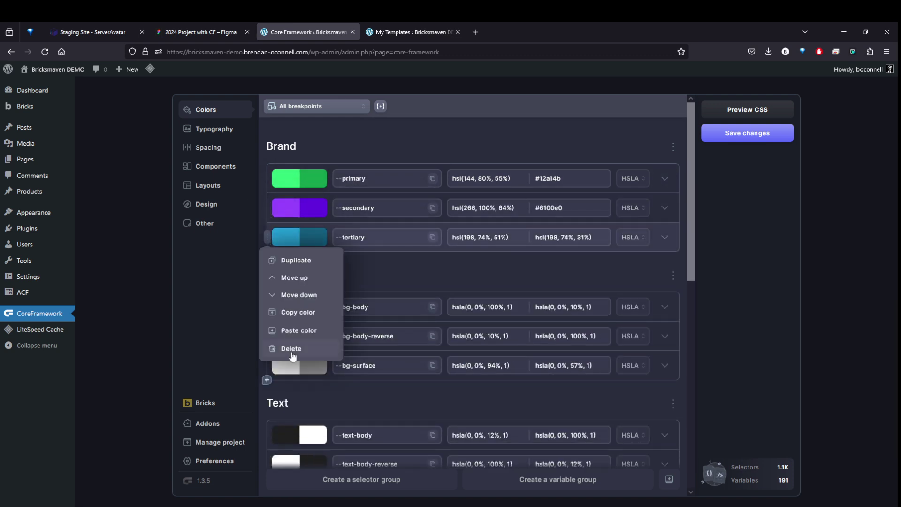
left_click(308, 350)
left_click(314, 351)
left_click(770, 135)
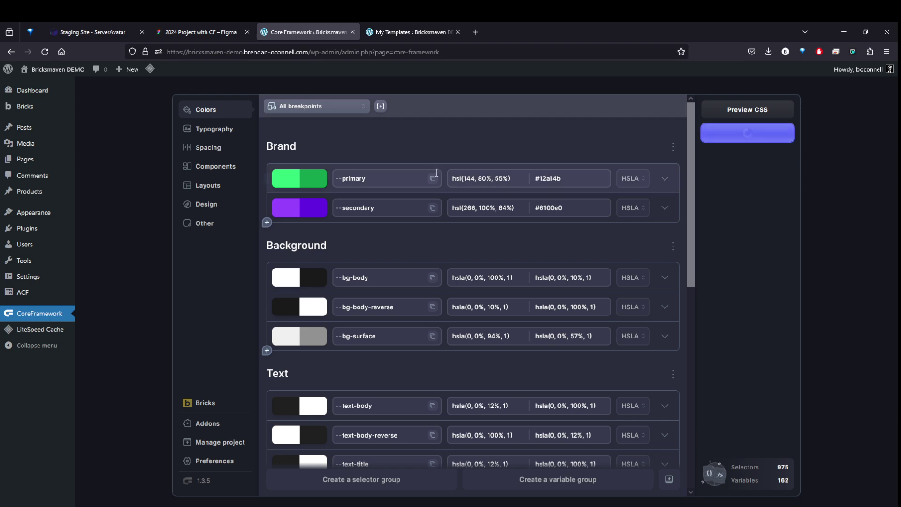
Step: From My Templates, visit the site and open its home page with Edit with Bricks
left_click(211, 168)
left_click(391, 33)
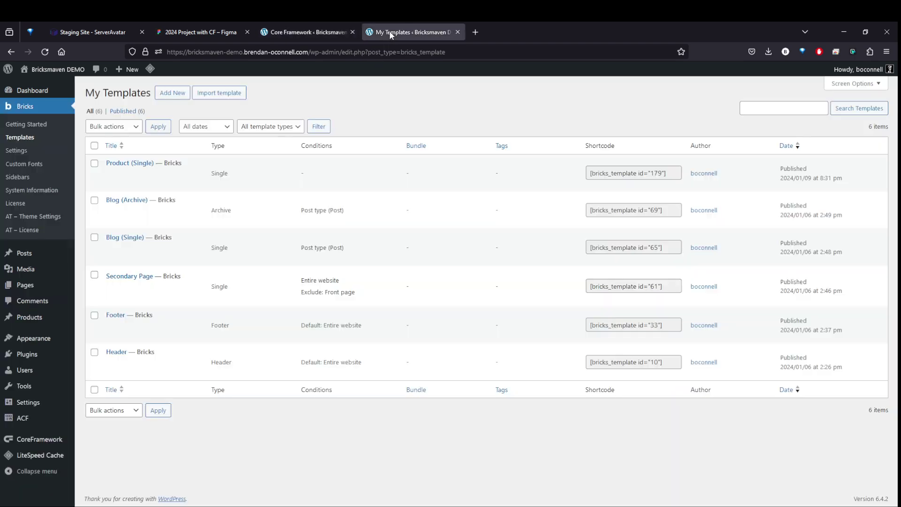
left_click(54, 84)
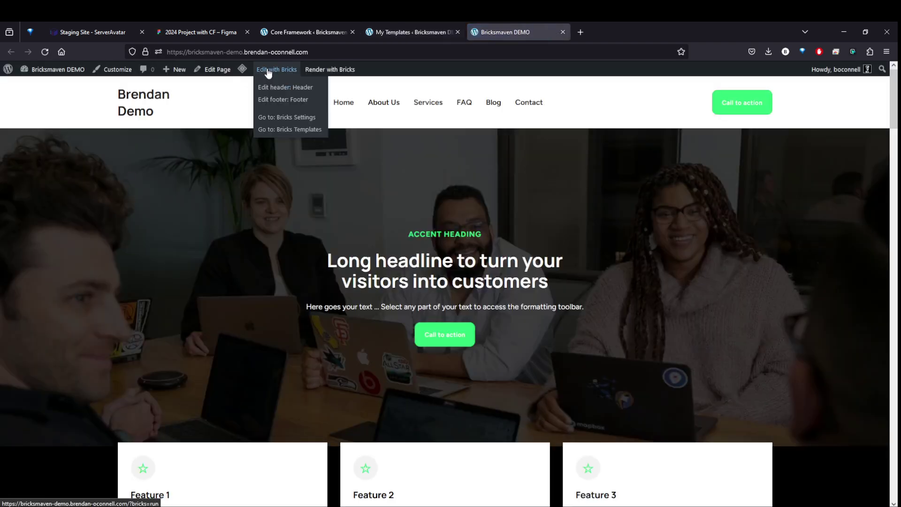
left_click(277, 69)
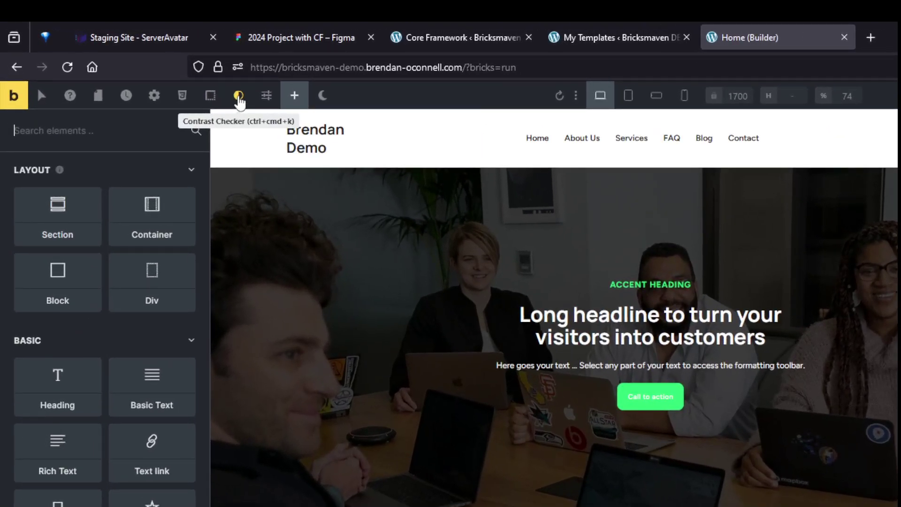
Step: Turn on the Contrast Checker, scan the home page's sections, then turn it off
left_click(240, 99)
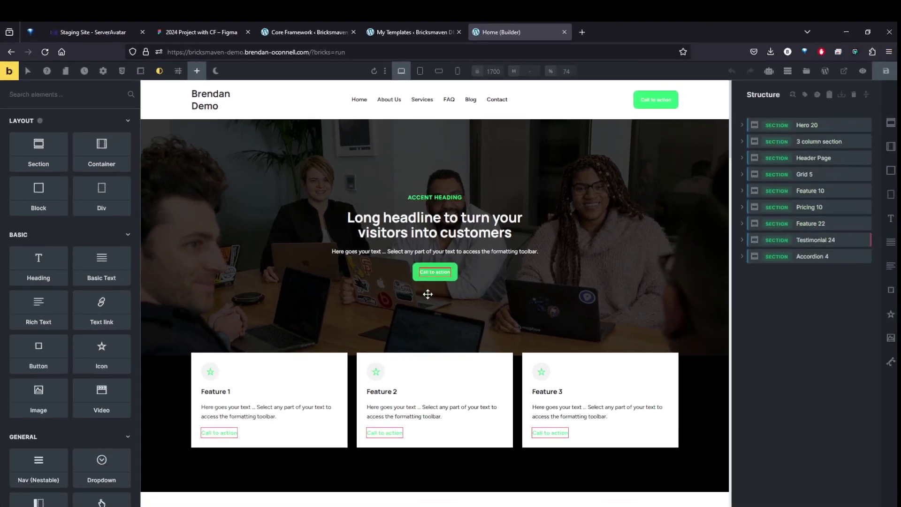
scroll(428, 294, "down", 5)
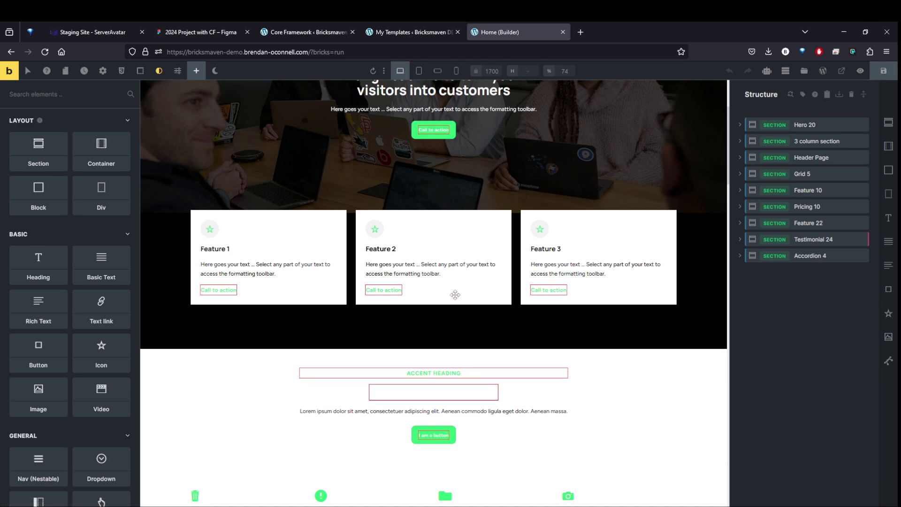
scroll(459, 294, "down", 4)
scroll(373, 276, "down", 4)
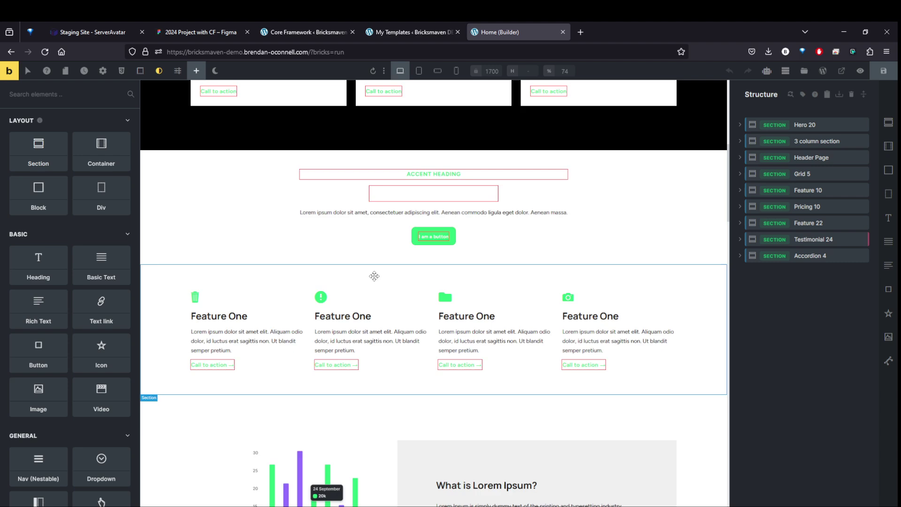
scroll(374, 276, "down", 10)
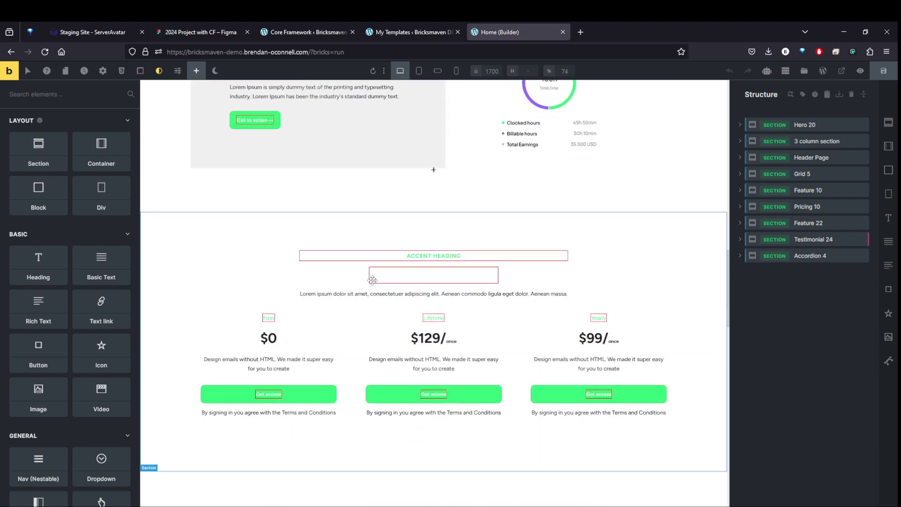
scroll(456, 291, "up", 5)
scroll(456, 291, "up", 13)
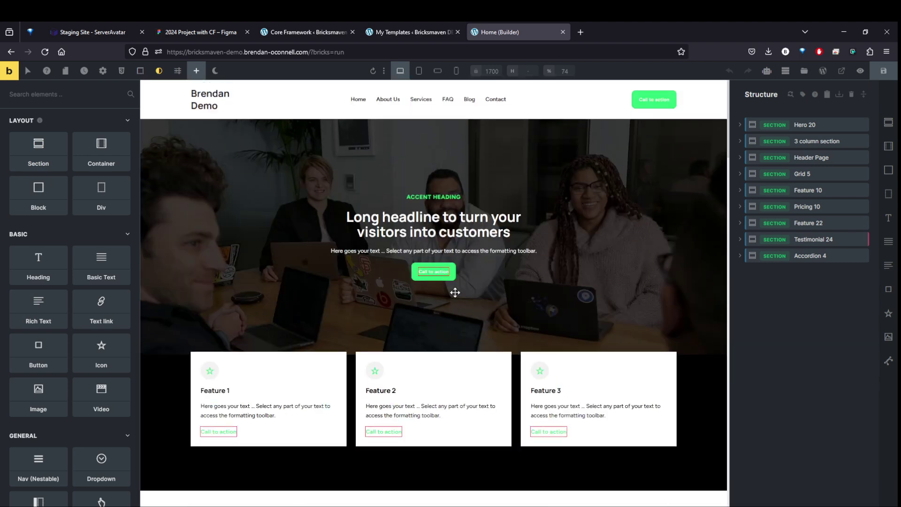
left_click(167, 74)
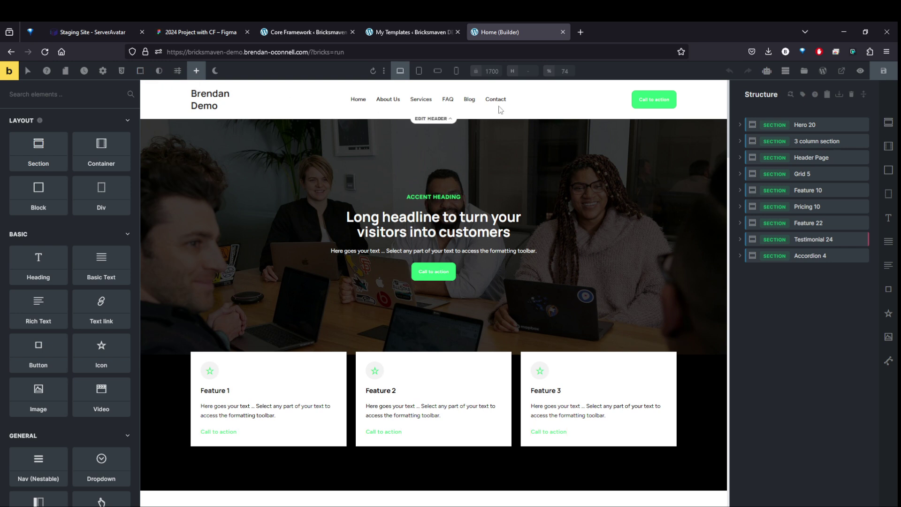
Step: Remove the .tertiary modifier from the .btn component in Core Framework
left_click(297, 33)
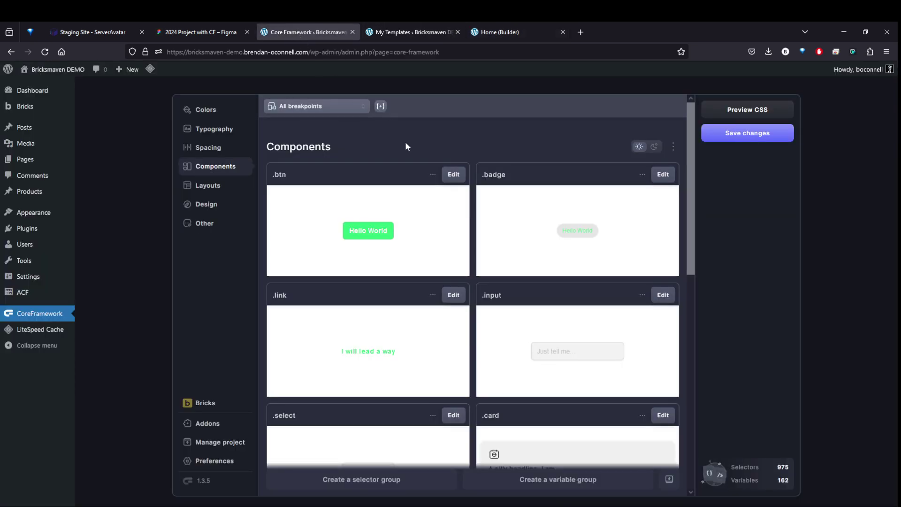
left_click(454, 175)
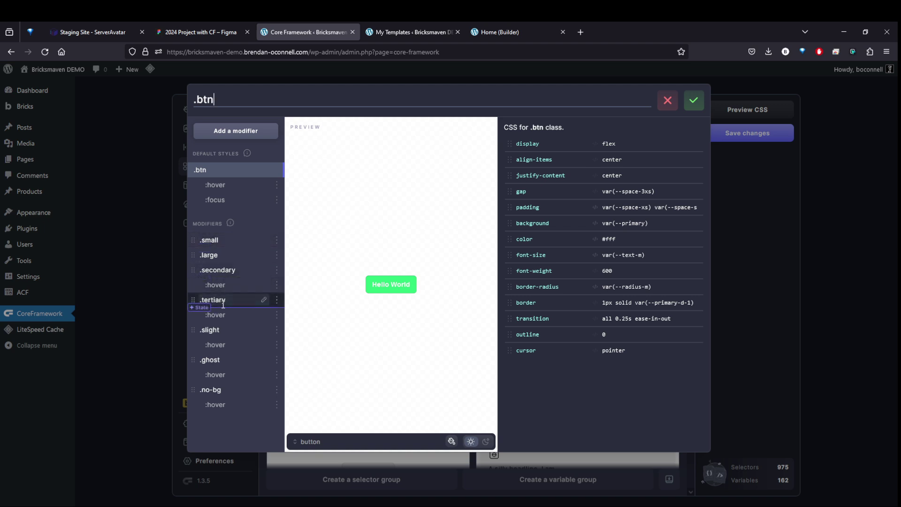
left_click(277, 303)
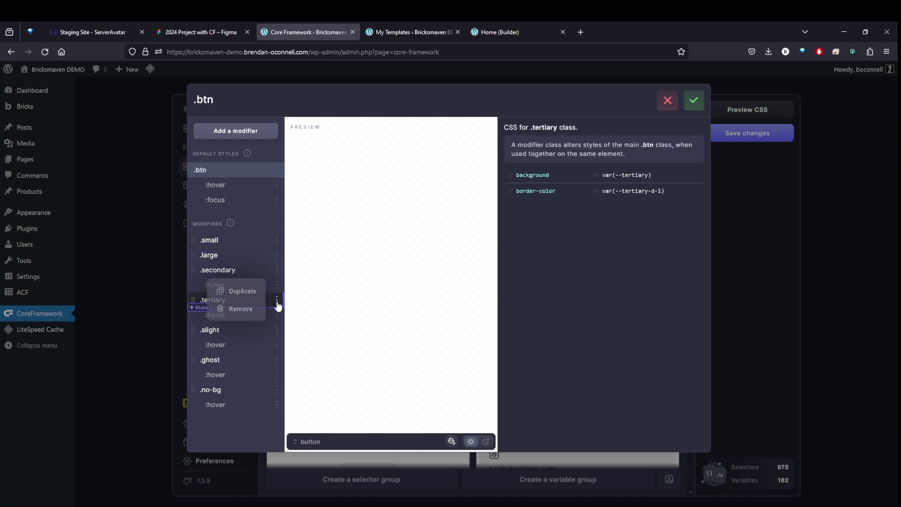
left_click(253, 309)
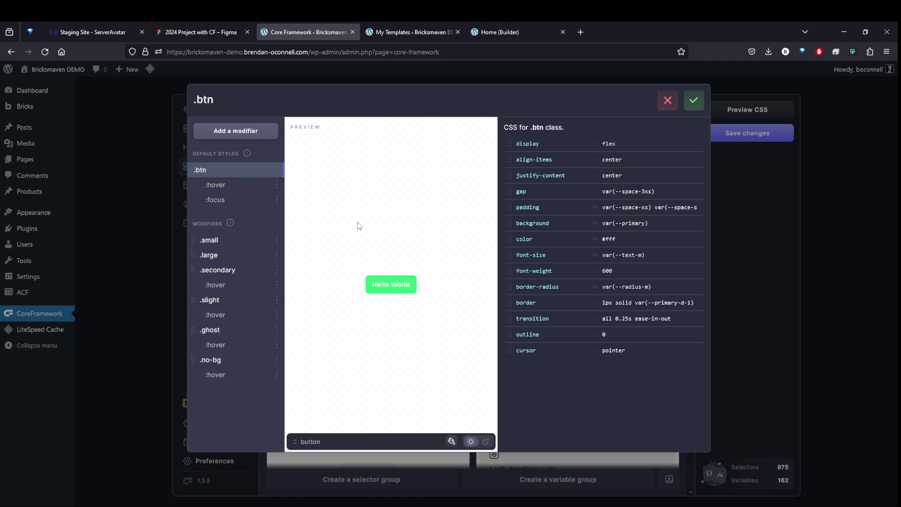
left_click(220, 33)
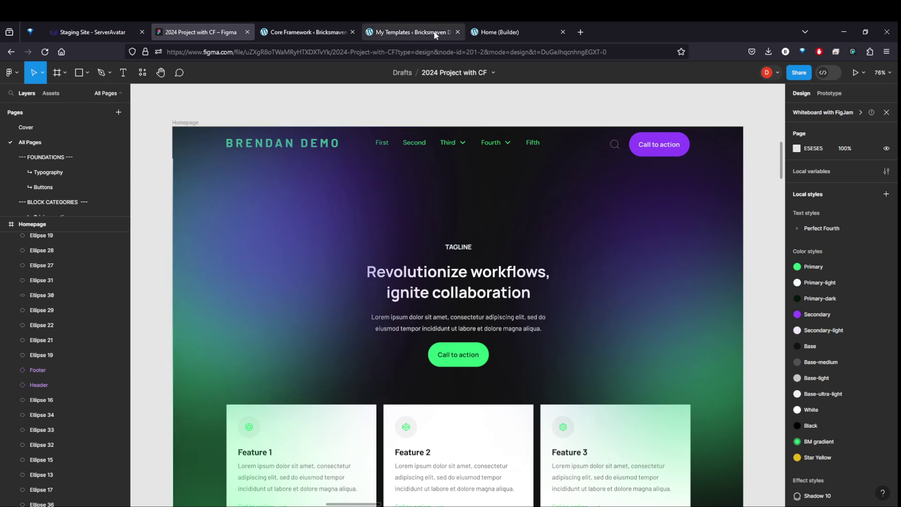
key("ctrl+Tab")
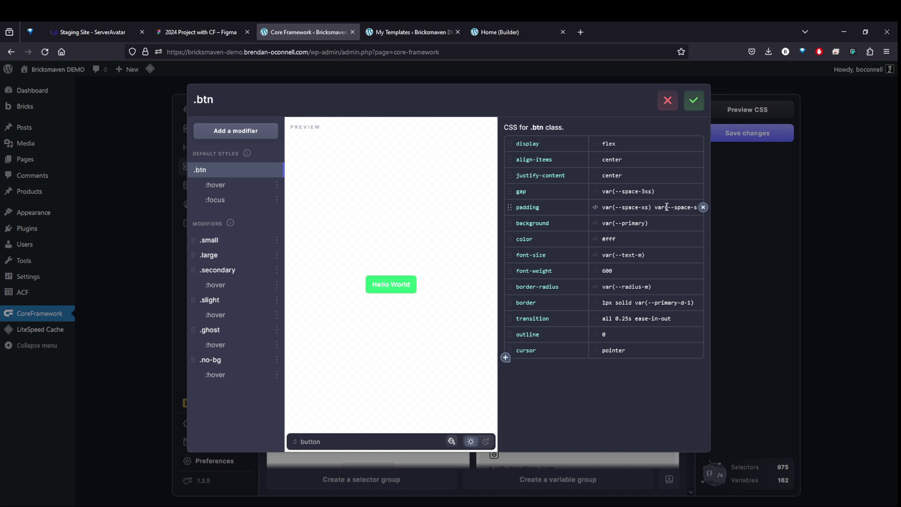
double_click(609, 239)
type("dar")
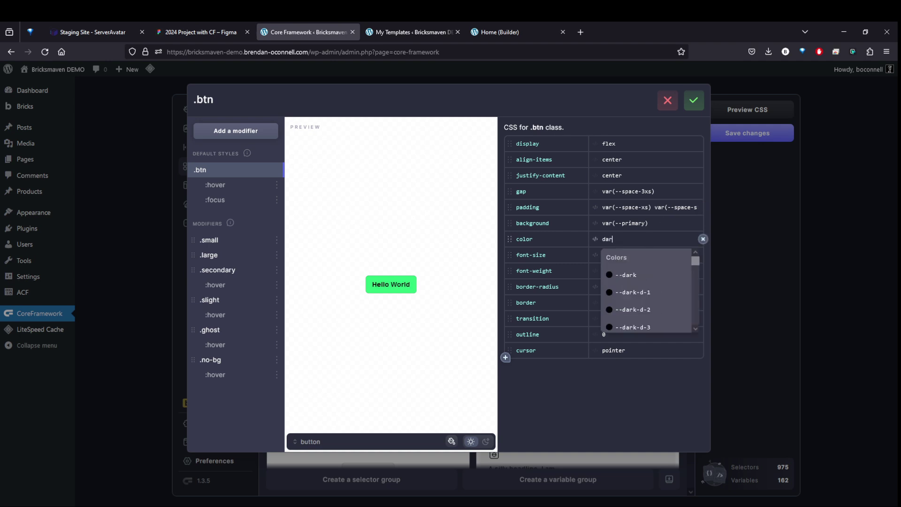
type("k")
left_click(647, 274)
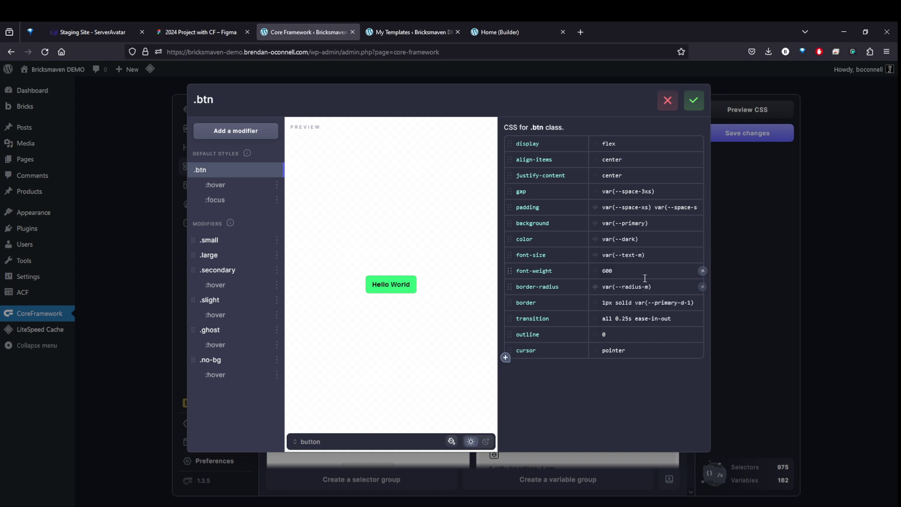
left_click(647, 286)
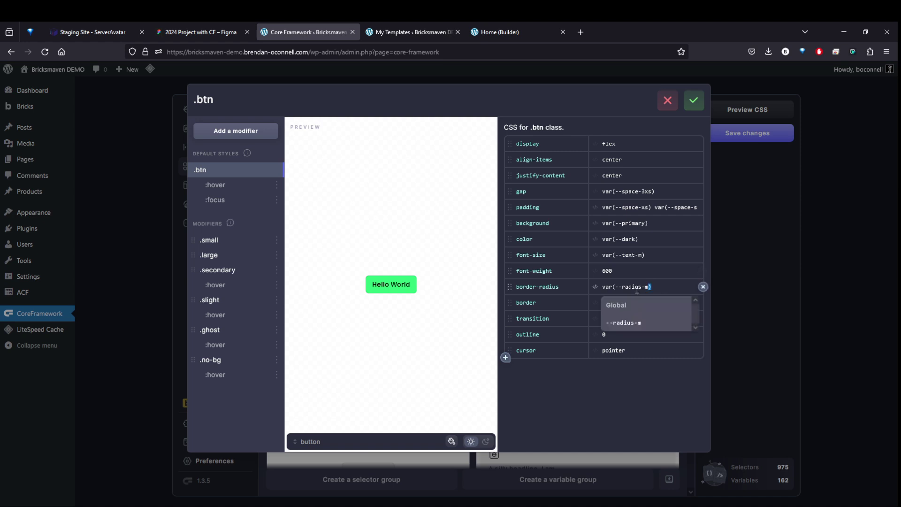
double_click(648, 287)
type("rad")
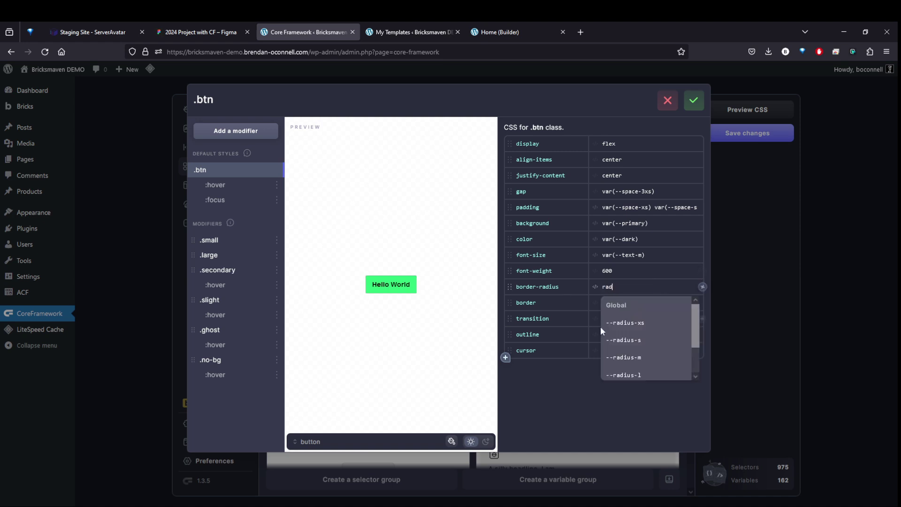
scroll(627, 339, "down", 1)
left_click(632, 372)
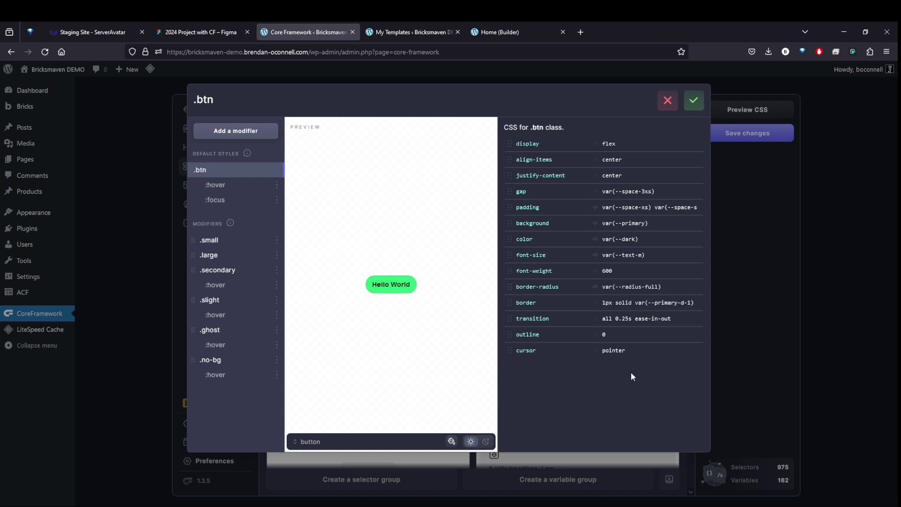
left_click_drag(647, 207, 678, 201)
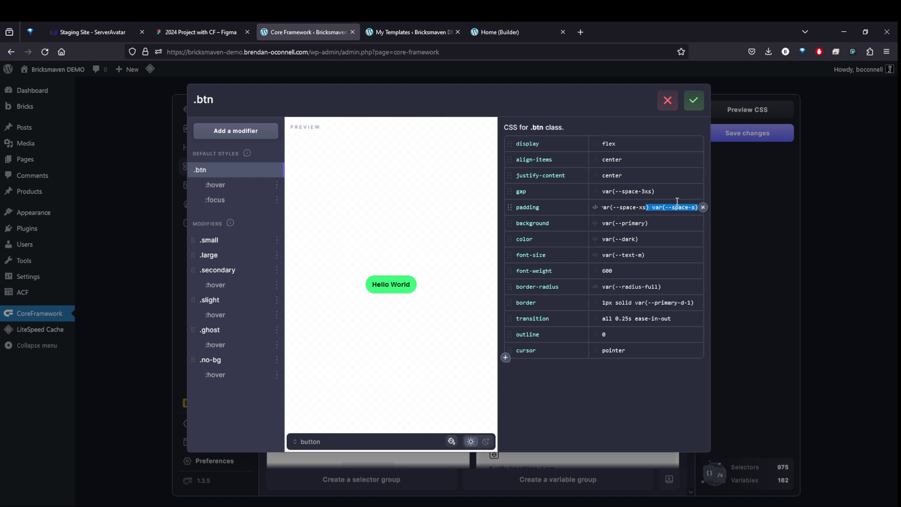
left_click(685, 206)
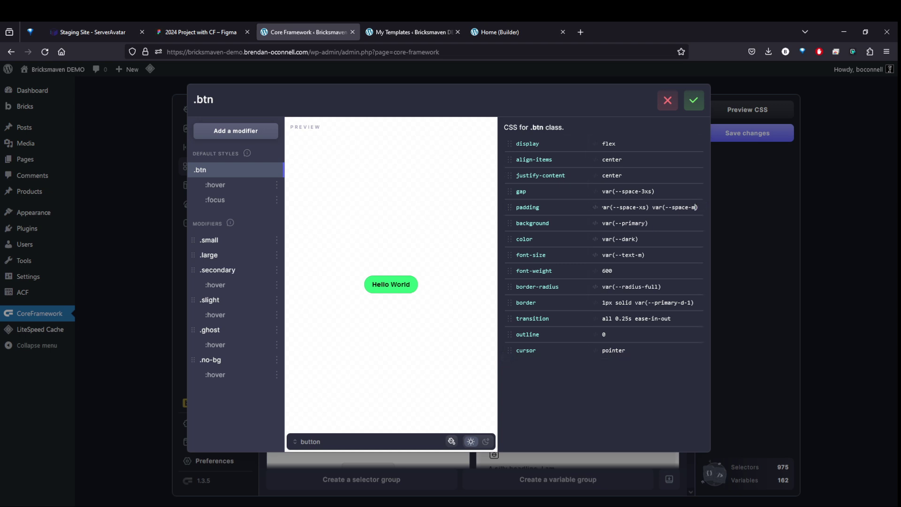
key("Return")
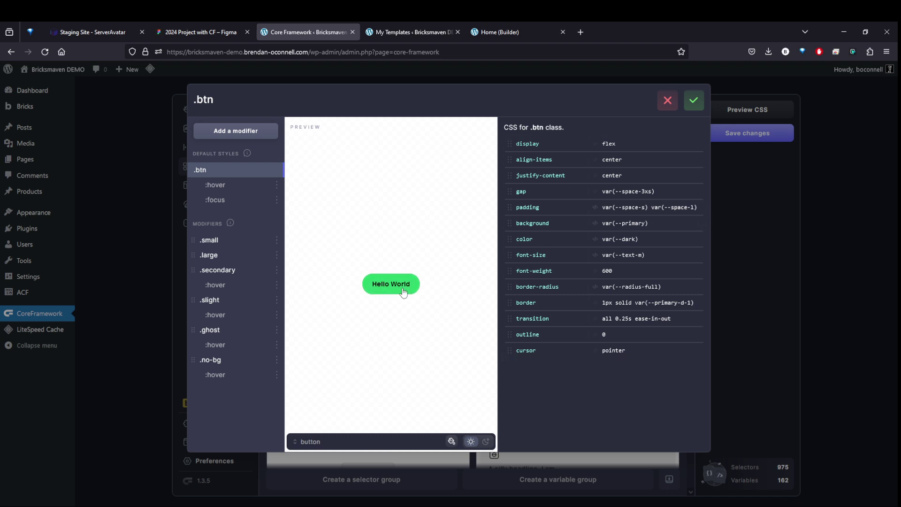
left_click(242, 254)
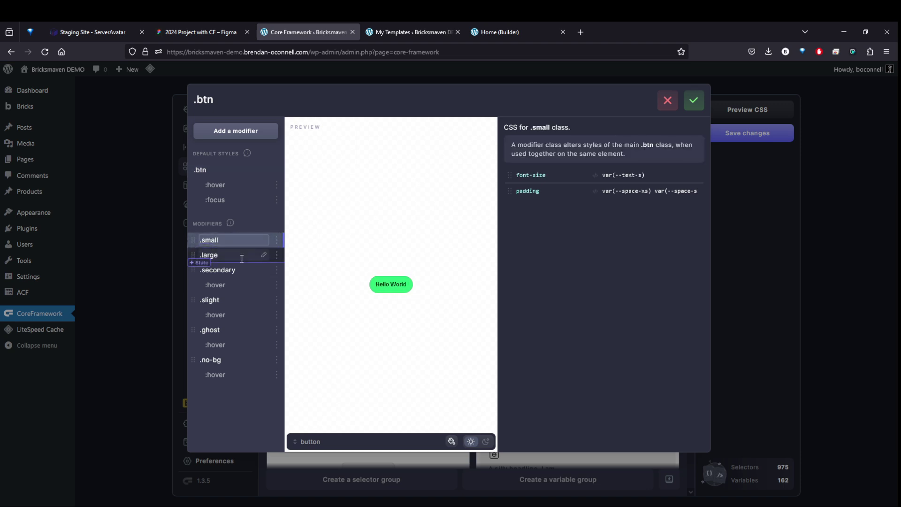
left_click(237, 240)
left_click(237, 255)
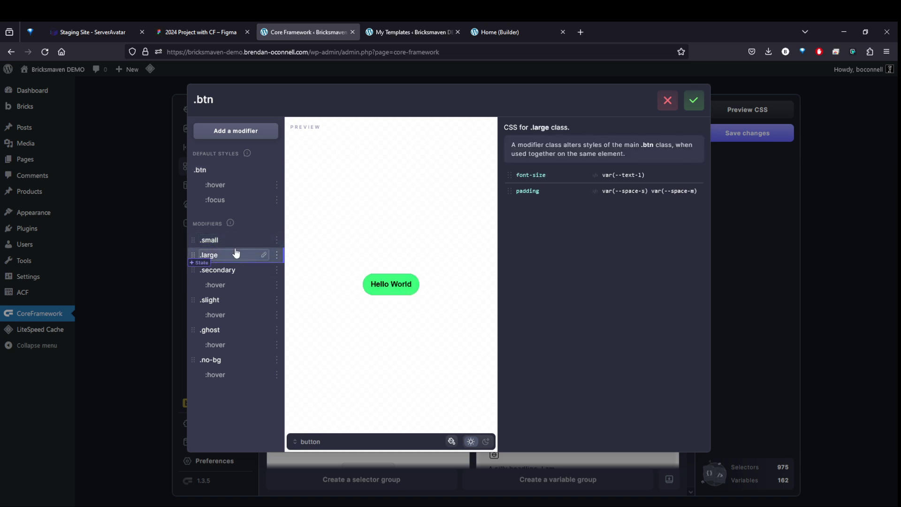
left_click(234, 240)
left_click(237, 255)
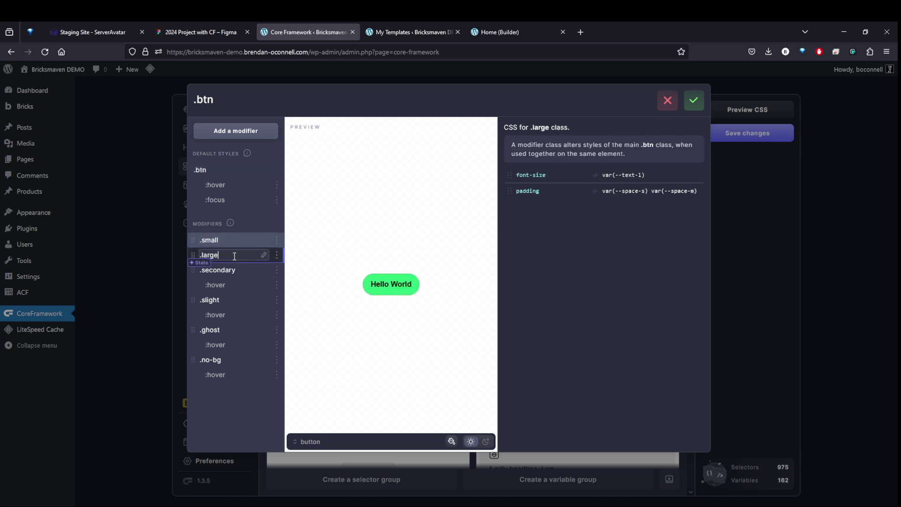
left_click(226, 172)
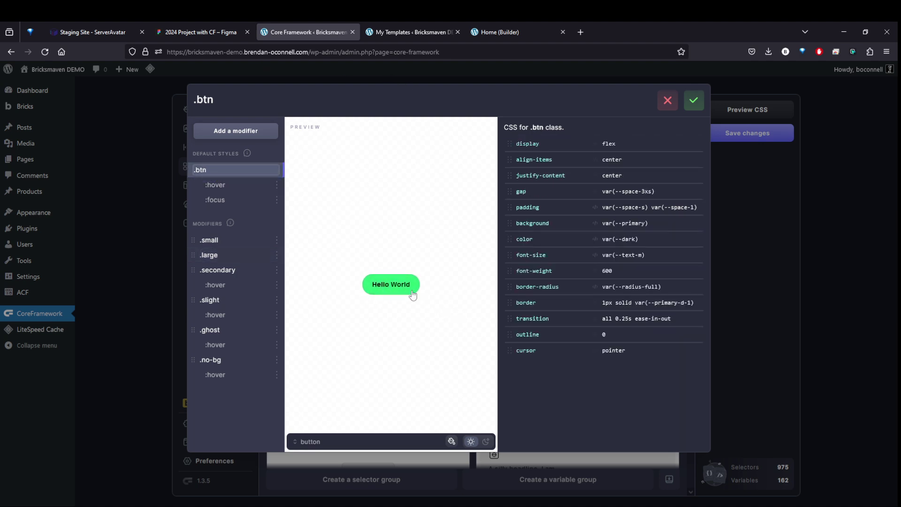
Step: Set the .btn hover background to var(--secondary)
left_click(228, 184)
left_click(633, 145)
key("ctrl+a")
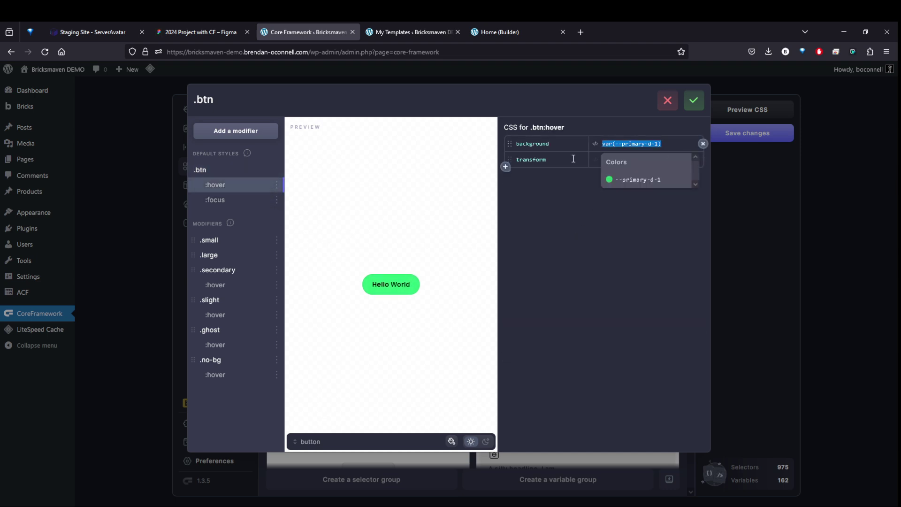
key("BackSpace")
type("sec")
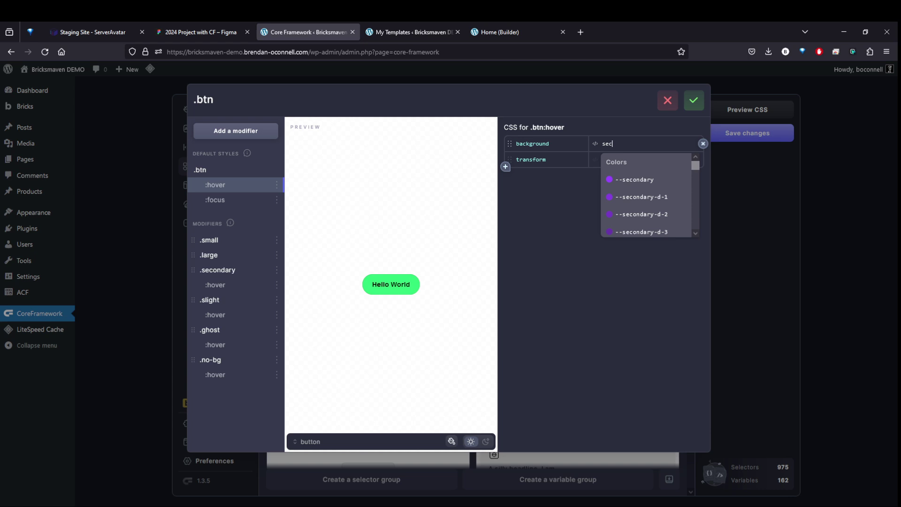
left_click(661, 179)
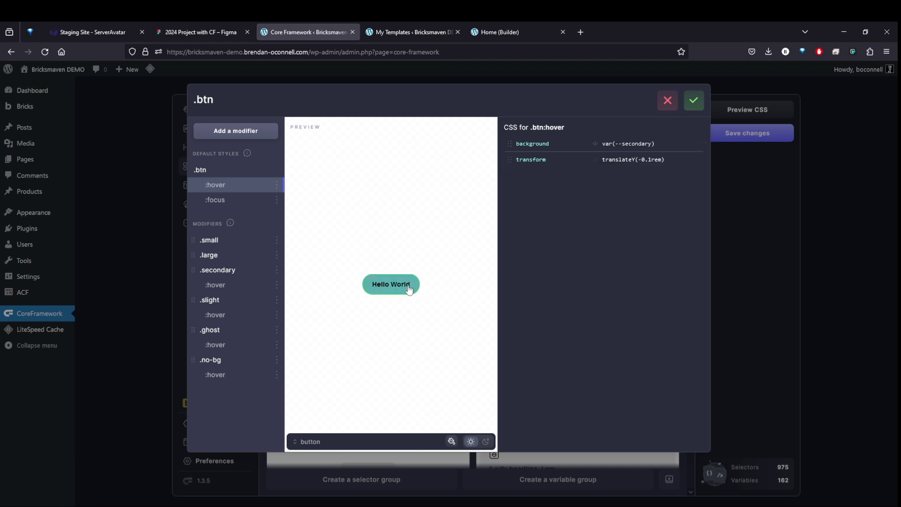
Step: Add a hover text color of var(--light) to .btn
left_click(506, 167)
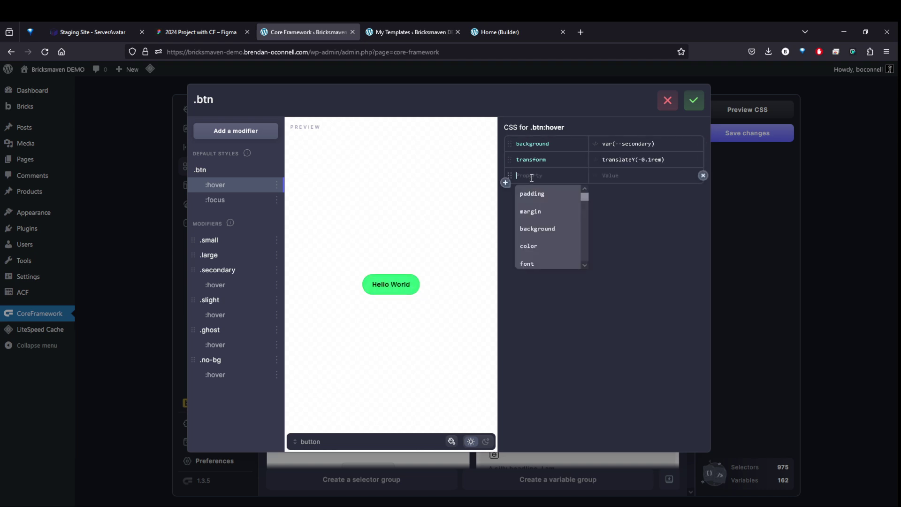
type("col")
key("Return")
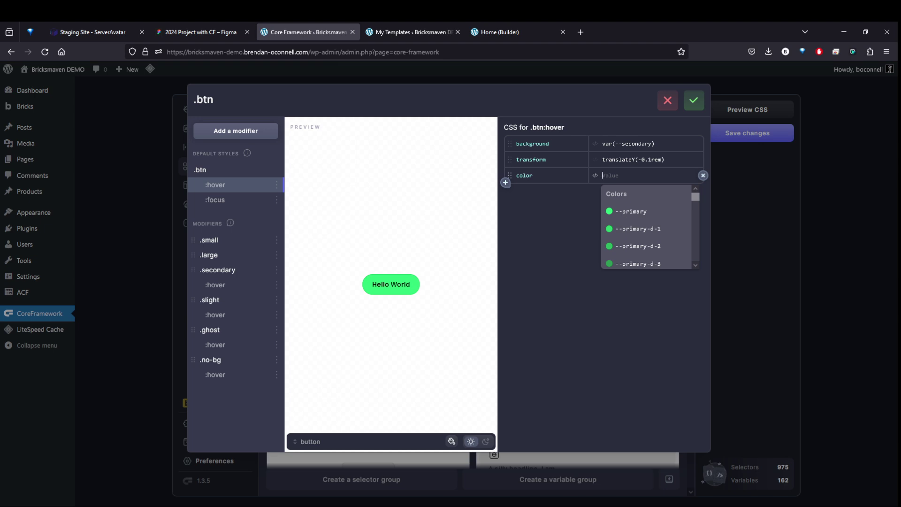
type("light")
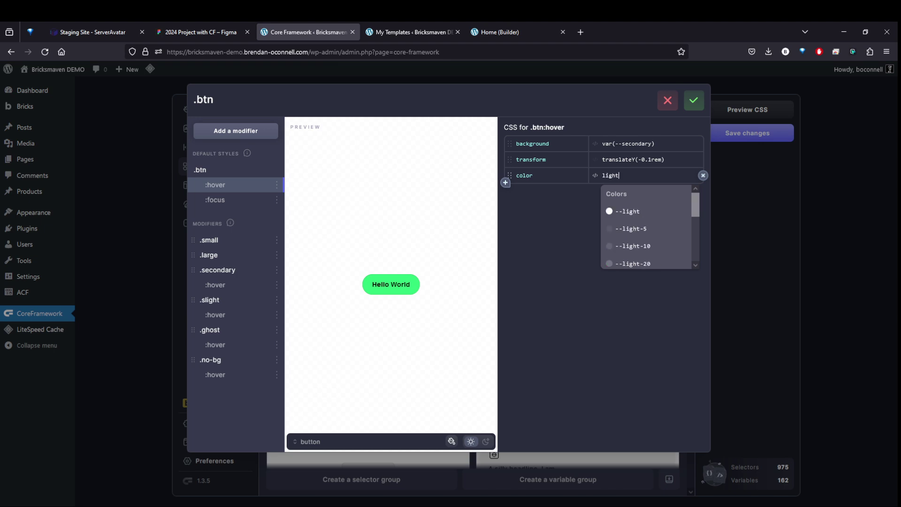
left_click(629, 211)
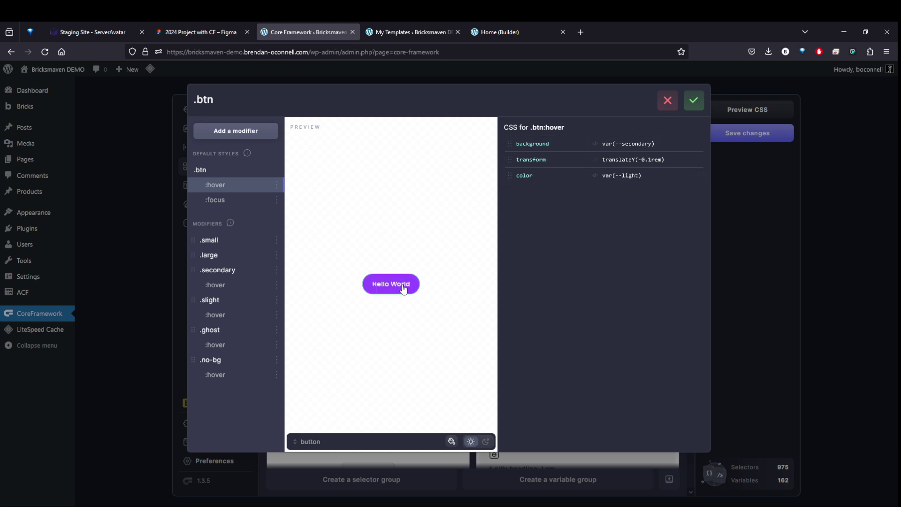
Step: Give the .btn hover state a 1px solid var(--secondary) border, based on the base border
left_click(221, 170)
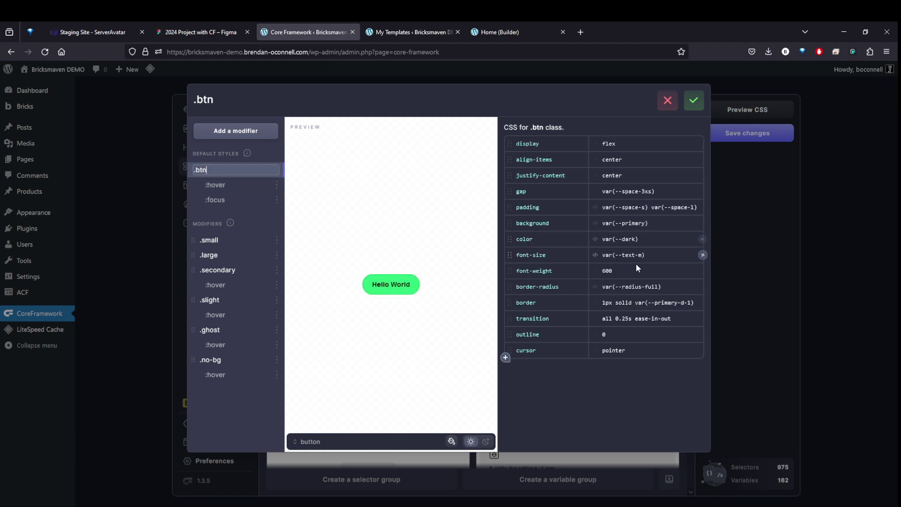
triple_click(648, 304)
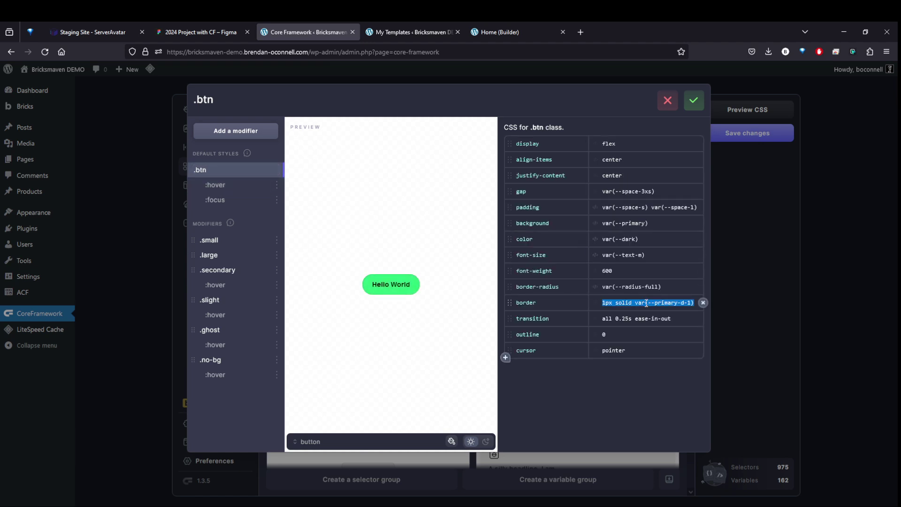
left_click(244, 186)
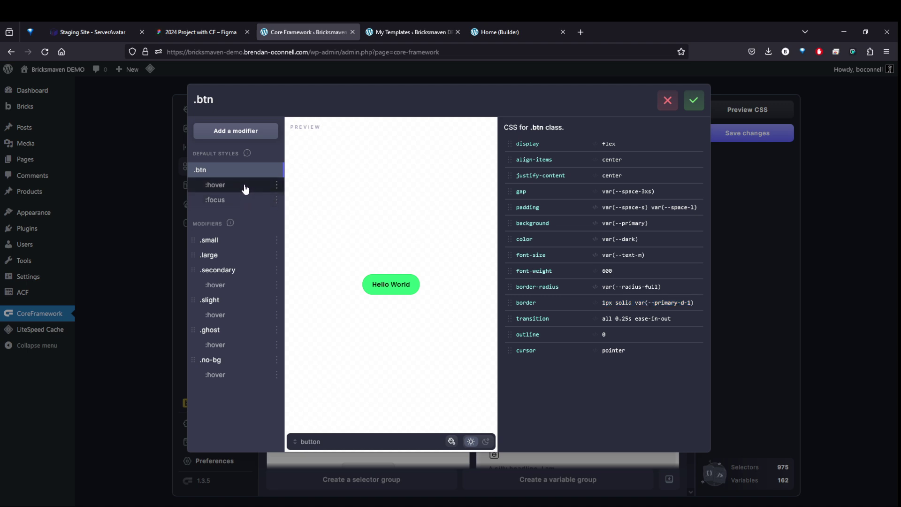
left_click(506, 183)
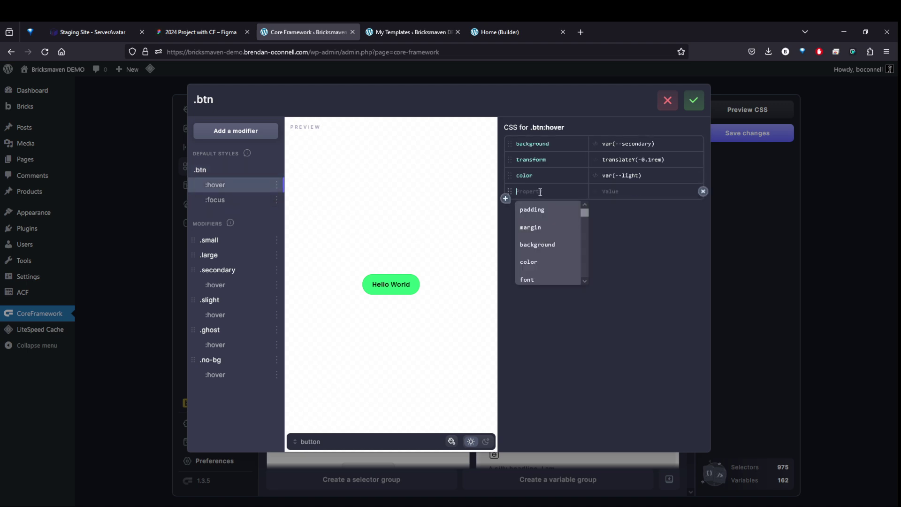
type("bor")
key("Down")
key("Down")
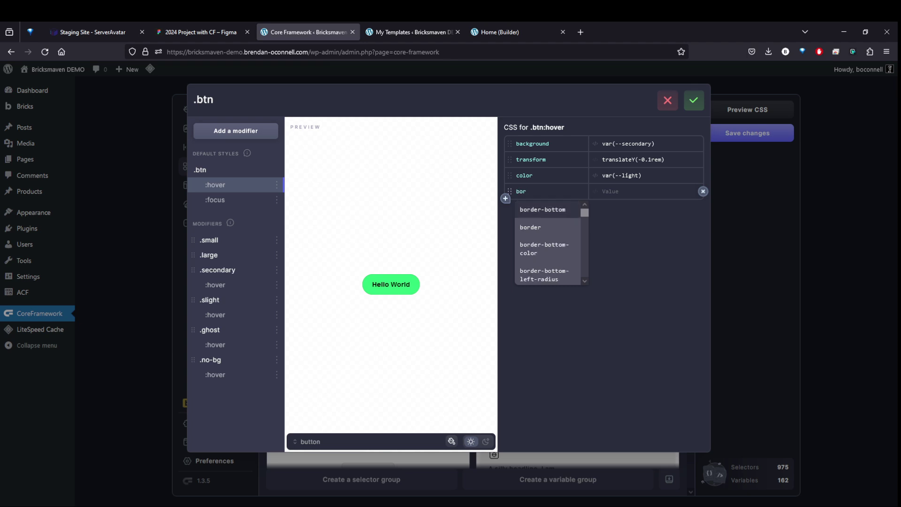
key("Tab")
type("1px solid var(--primary-d-1)")
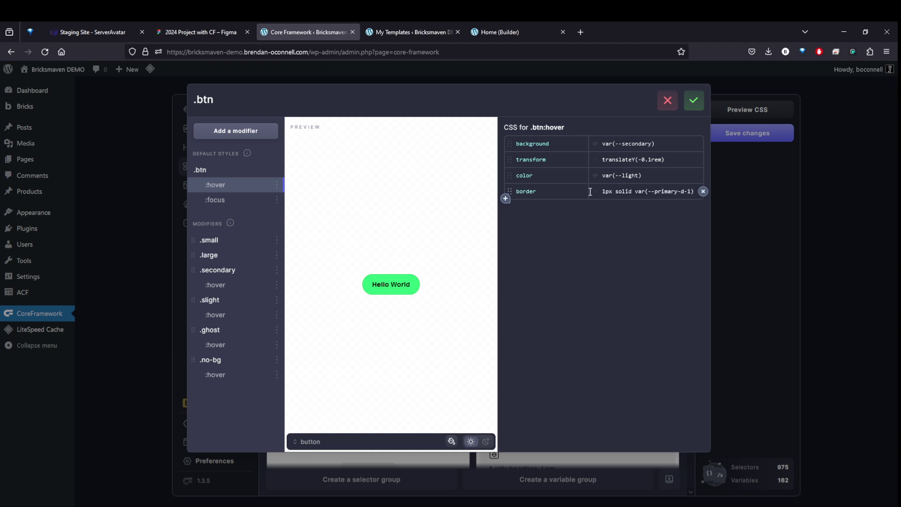
left_click(629, 144)
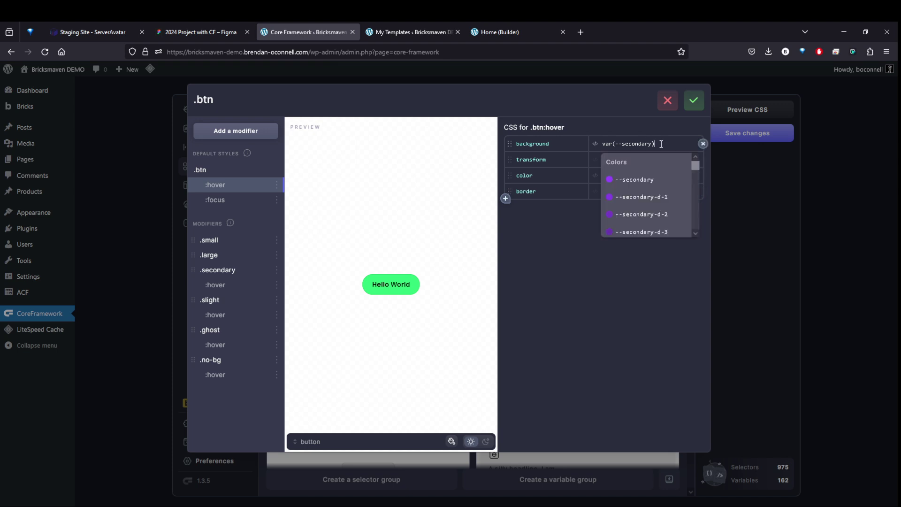
left_click(645, 166)
left_click_drag(636, 191, 695, 191)
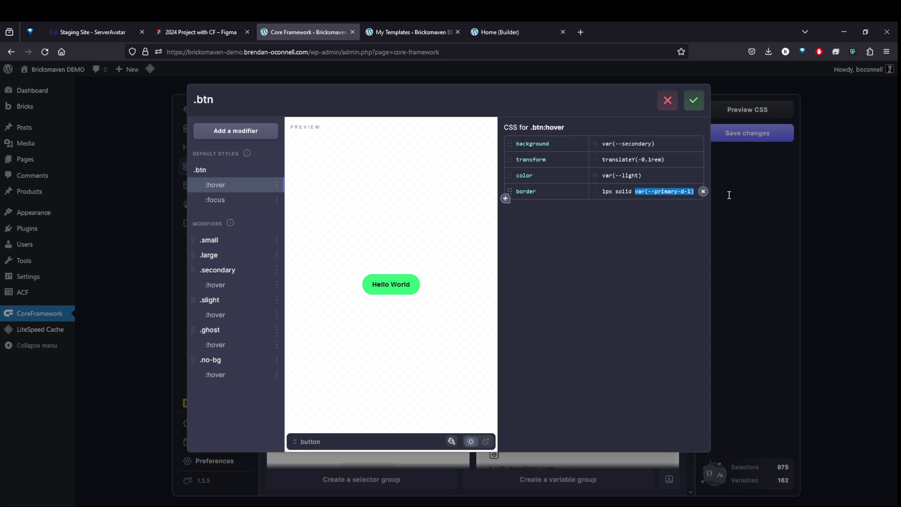
type("var(--secondary)")
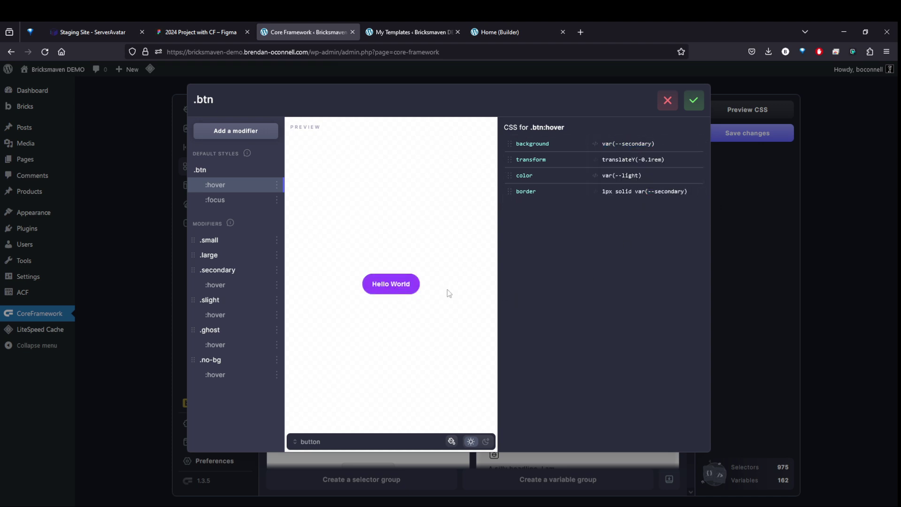
Step: Apply the .btn hover changes and reopen the editor to inspect the .slight modifier
left_click(694, 100)
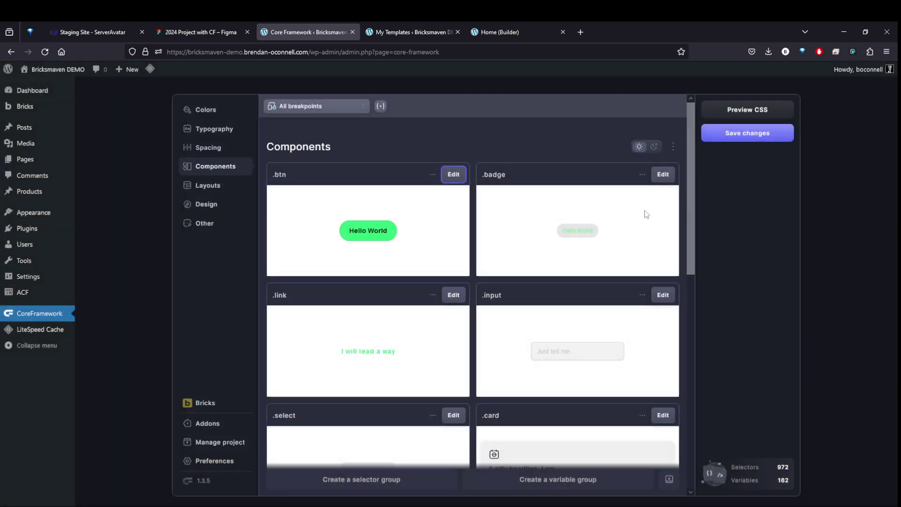
left_click(456, 175)
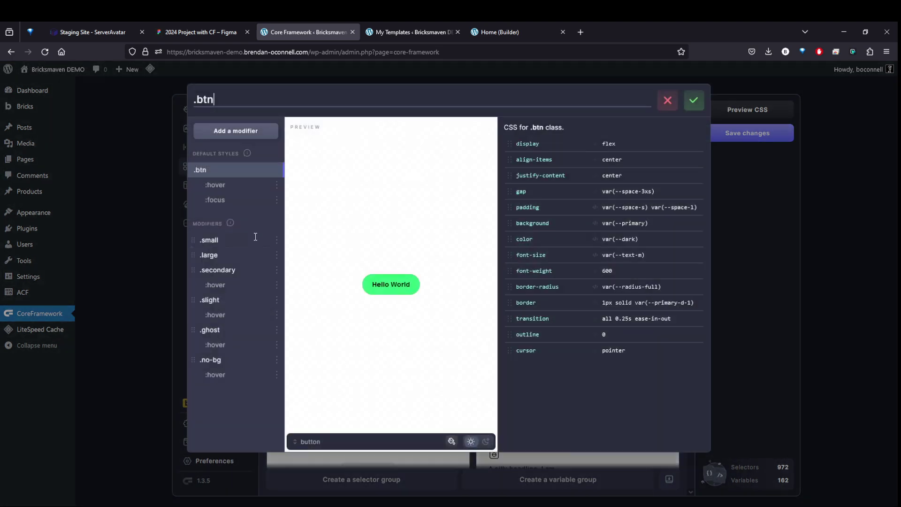
left_click(234, 300)
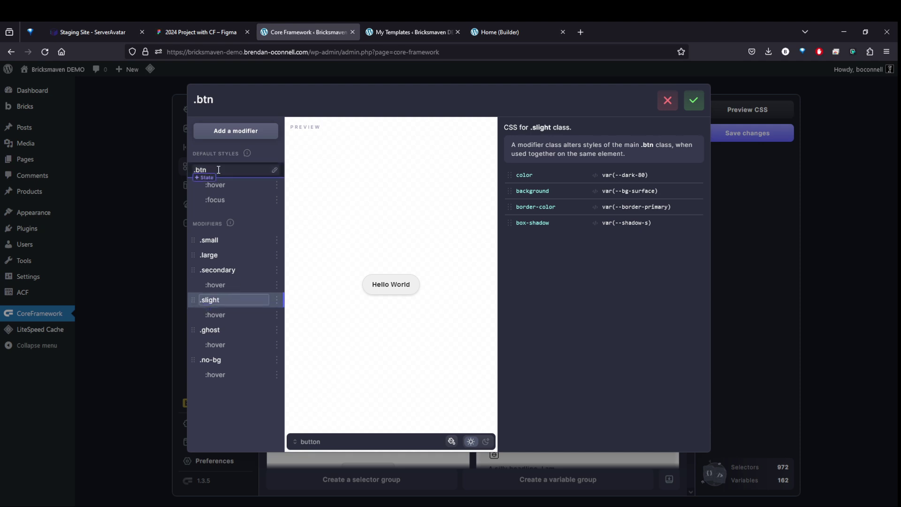
left_click(200, 170)
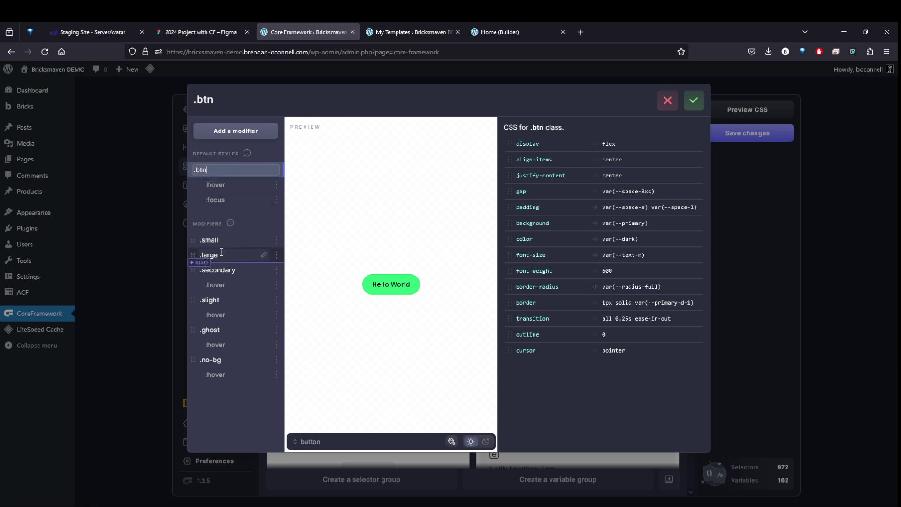
left_click(240, 301)
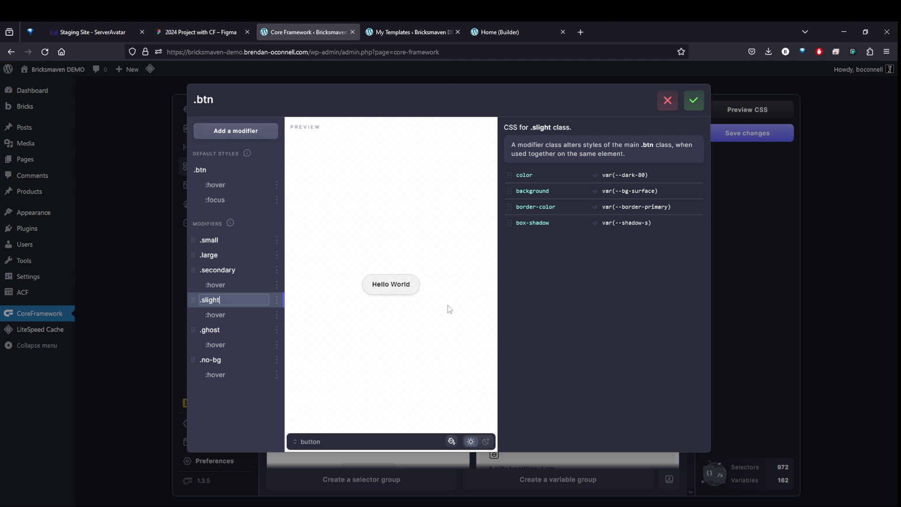
Step: Replace the .slight hover background var(--dark-5) with var(--primary) and remove empty rows
left_click(238, 314)
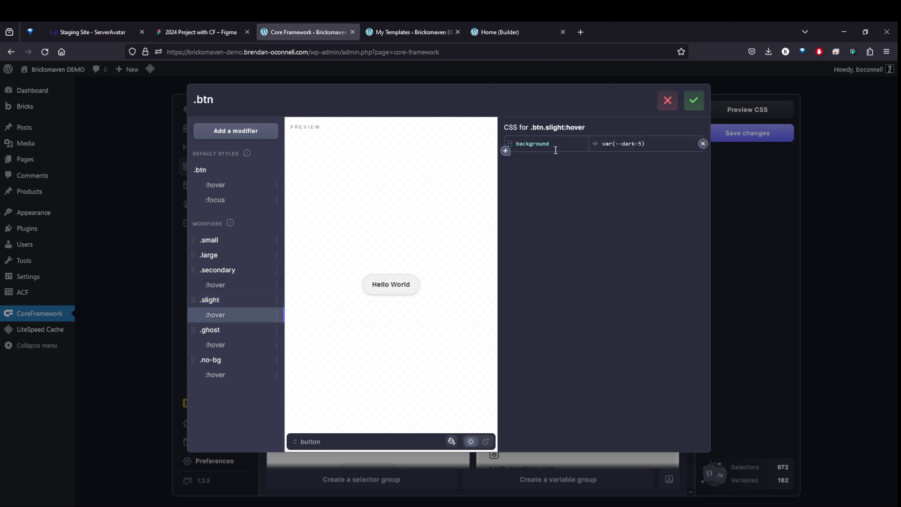
left_click(505, 152)
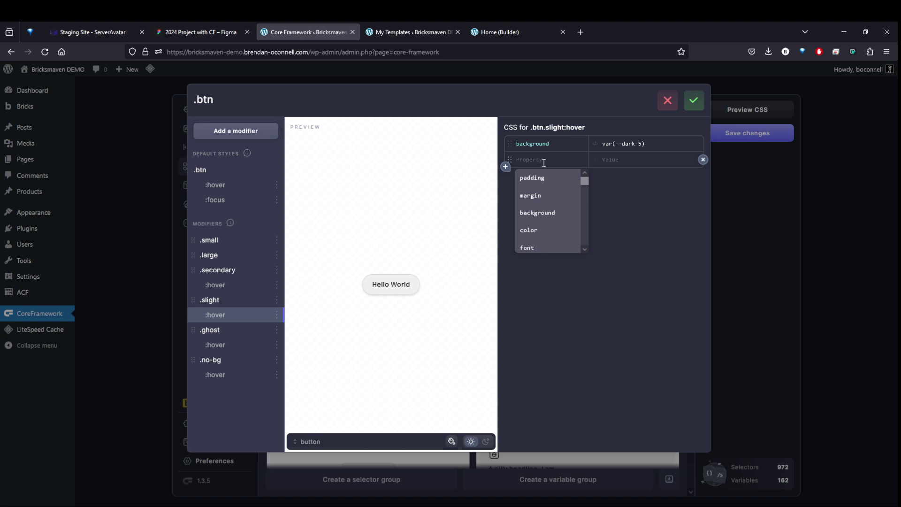
left_click(688, 149)
key("ctrl+a")
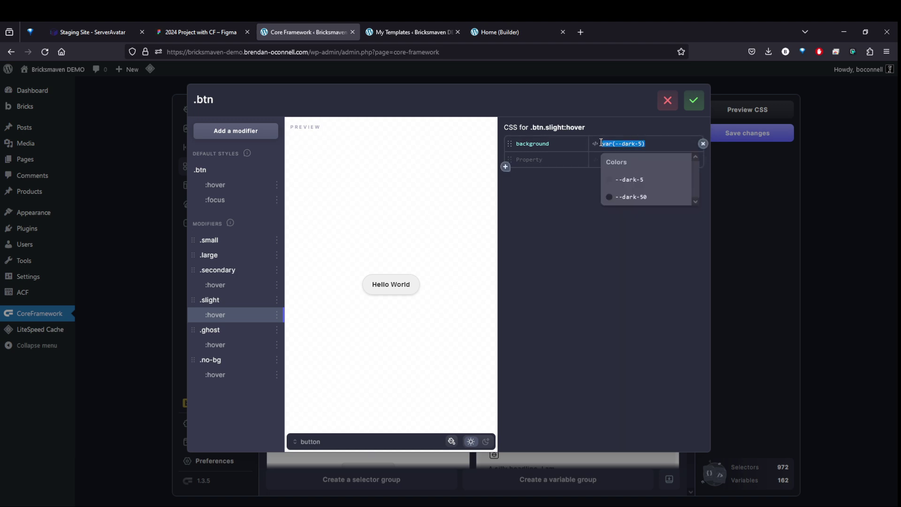
key("BackSpace")
left_click(636, 180)
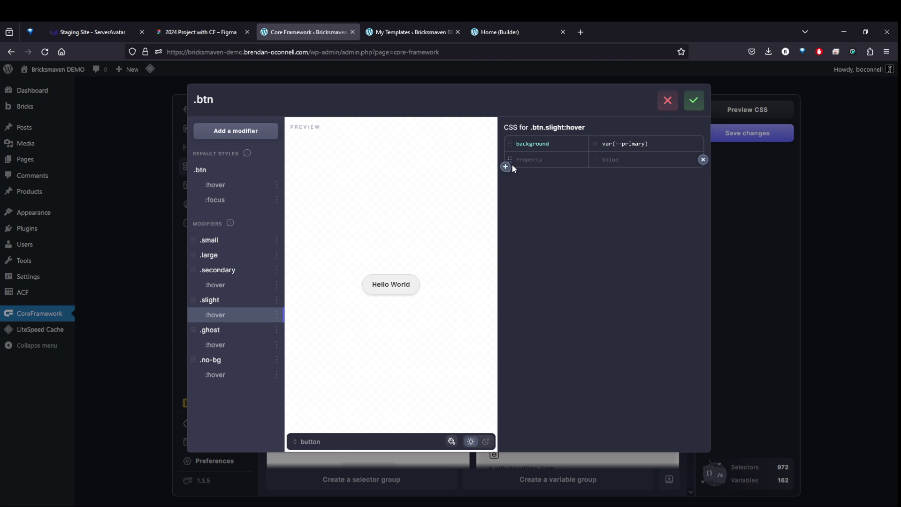
left_click(506, 166)
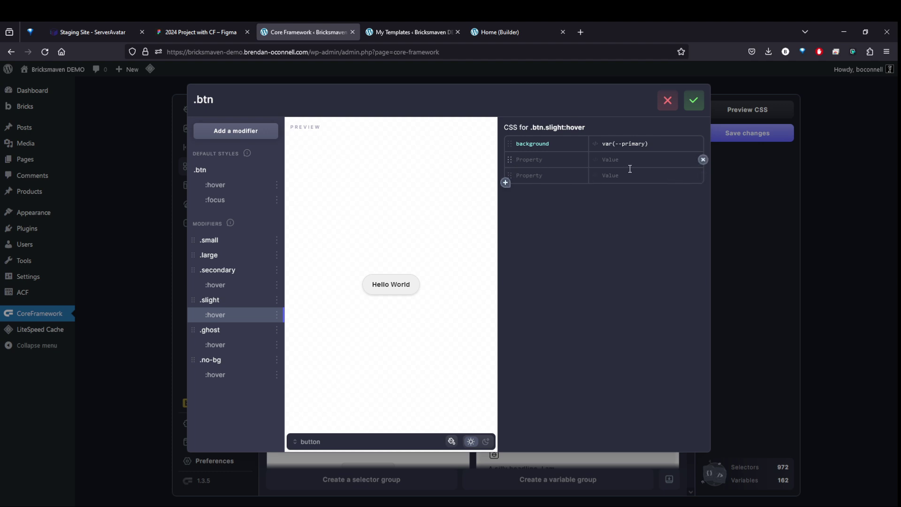
left_click(702, 159)
left_click(703, 159)
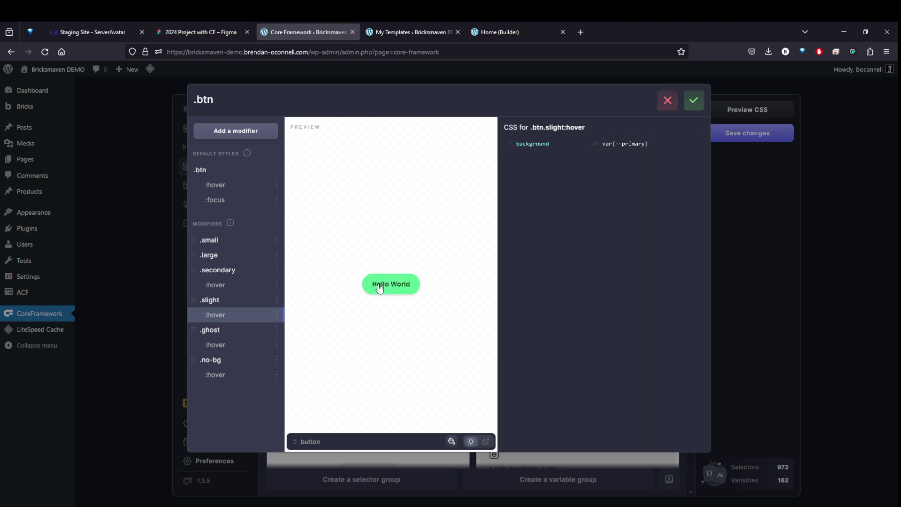
Step: Add a button modifier named .dark with background var(--dark)
left_click(244, 134)
left_click(229, 389)
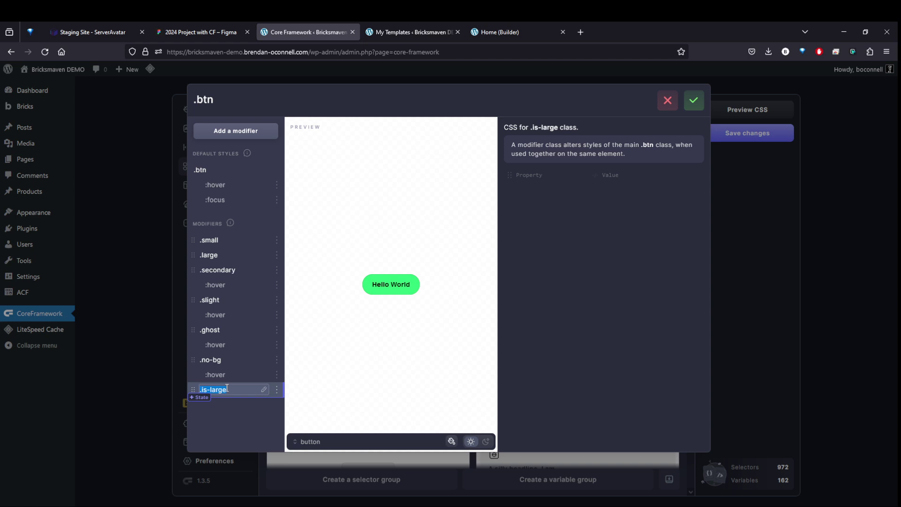
type(".dark")
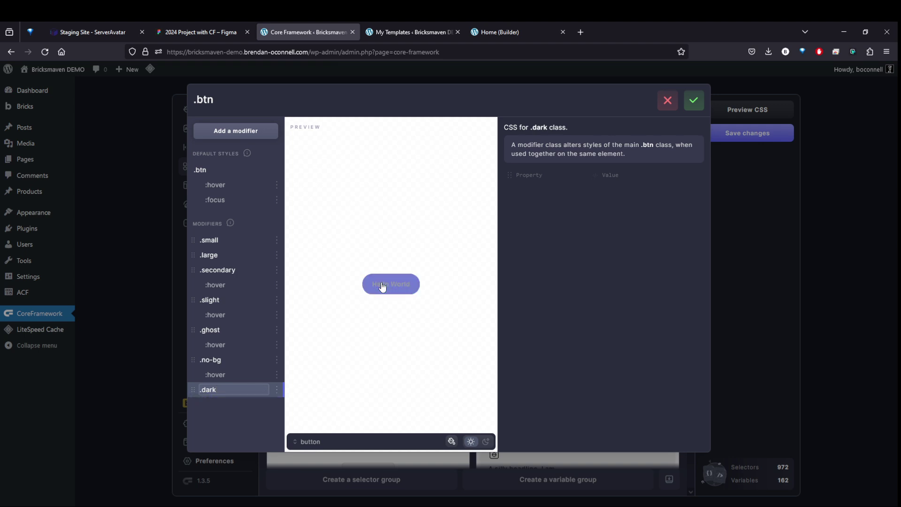
left_click(572, 175)
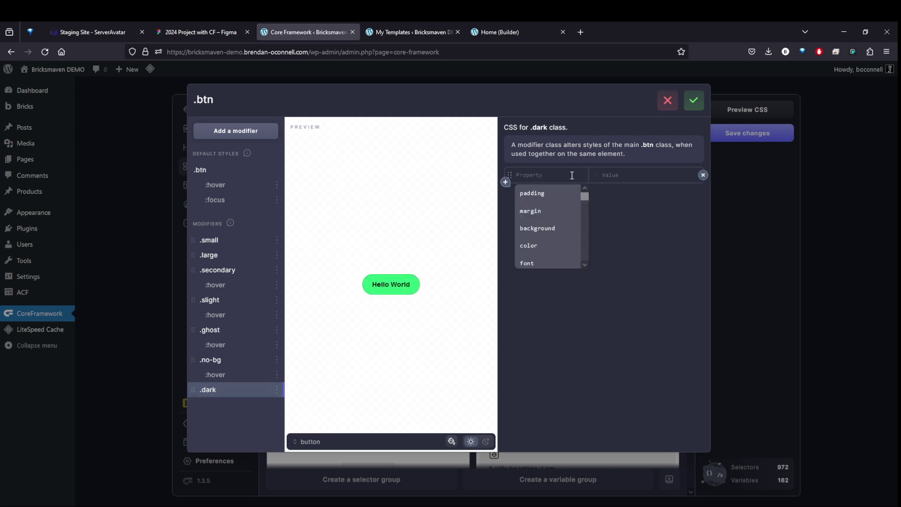
type("back")
key("Return")
type("dark")
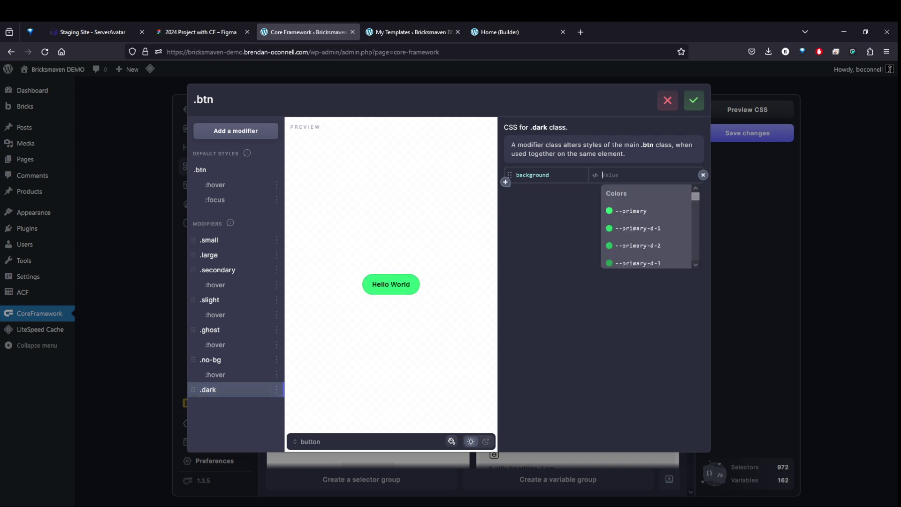
key("Return")
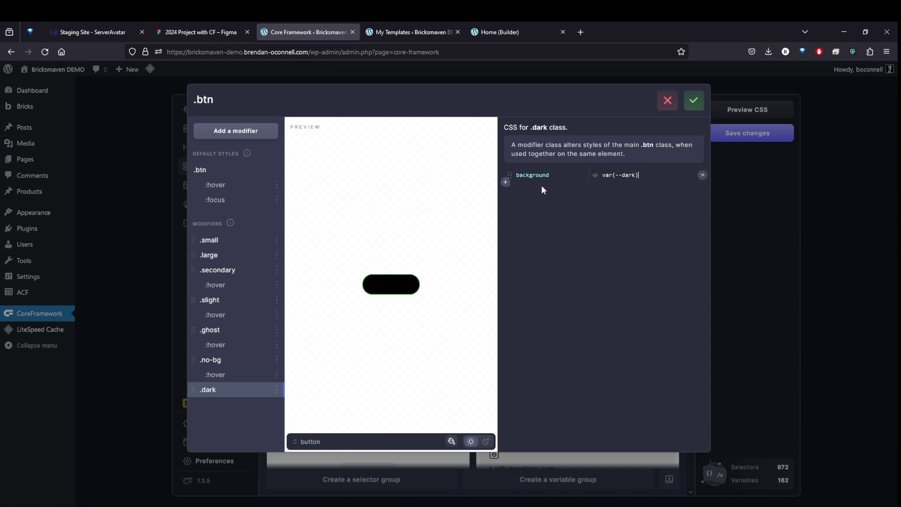
Step: Give the .dark modifier a text color of var(--light)
key("Return")
type("colo")
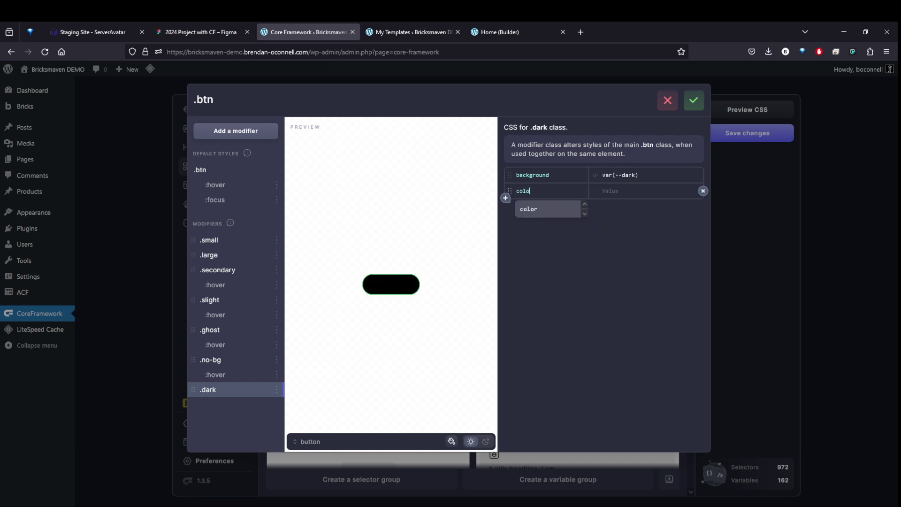
type("r")
key("Return")
type("lig")
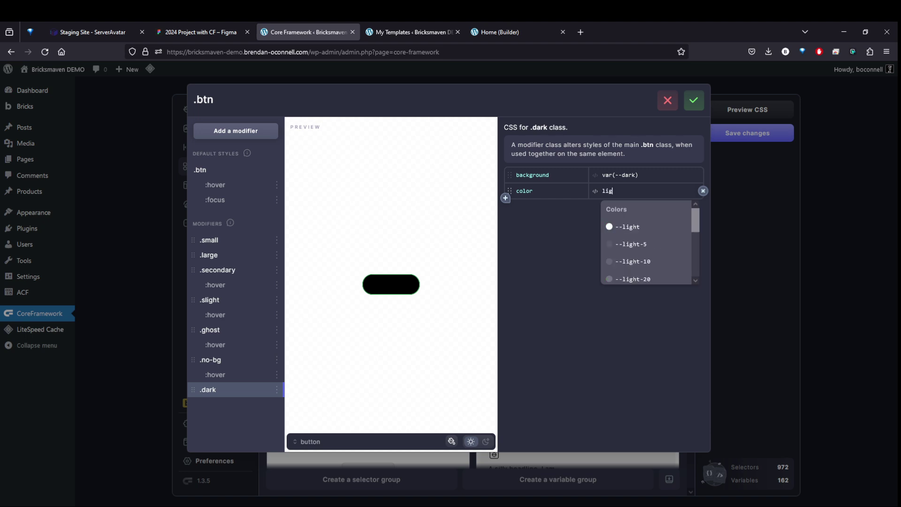
type("ht")
key("Return")
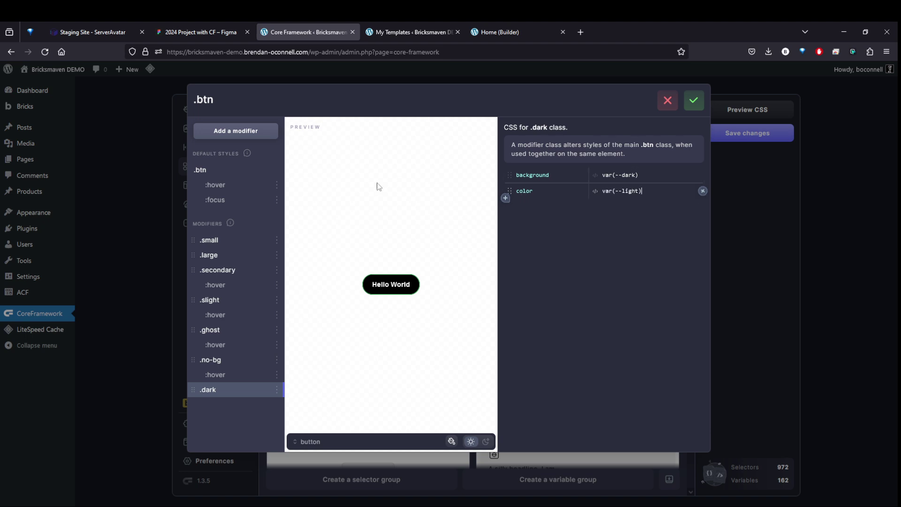
Step: Add a 1px solid var(--dark) border to .dark, adapted from the base button's border
left_click(229, 170)
left_click(639, 303)
key("ctrl+c")
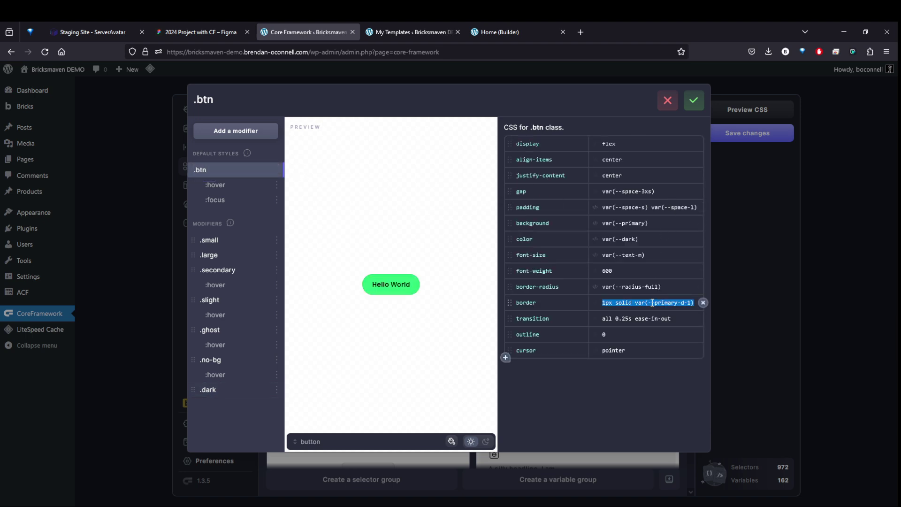
left_click(235, 390)
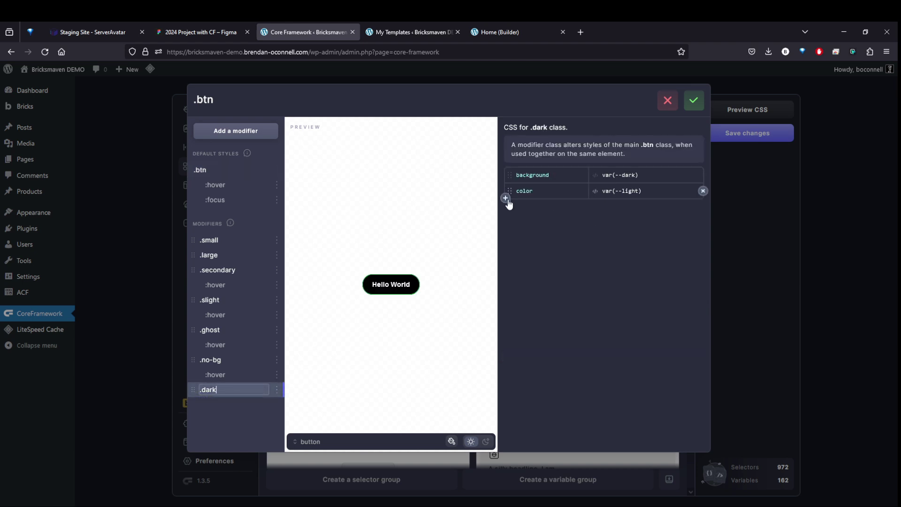
left_click(516, 207)
type("bor")
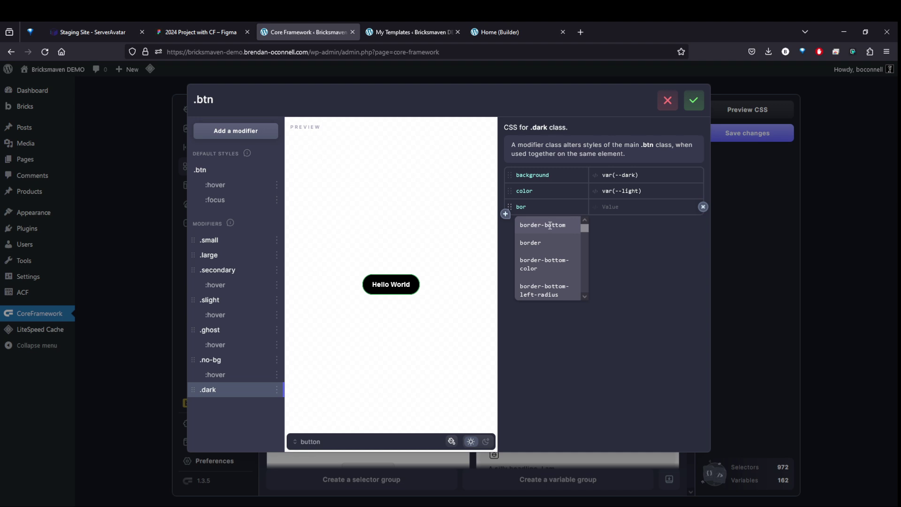
left_click(547, 241)
left_click(618, 211)
key("ctrl+v")
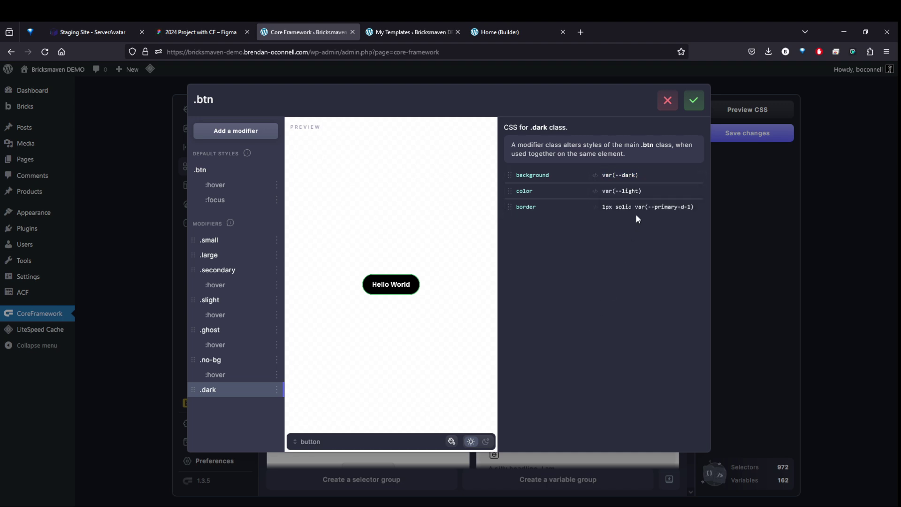
left_click_drag(636, 209, 752, 214)
type("var(--dark)")
left_click(624, 289)
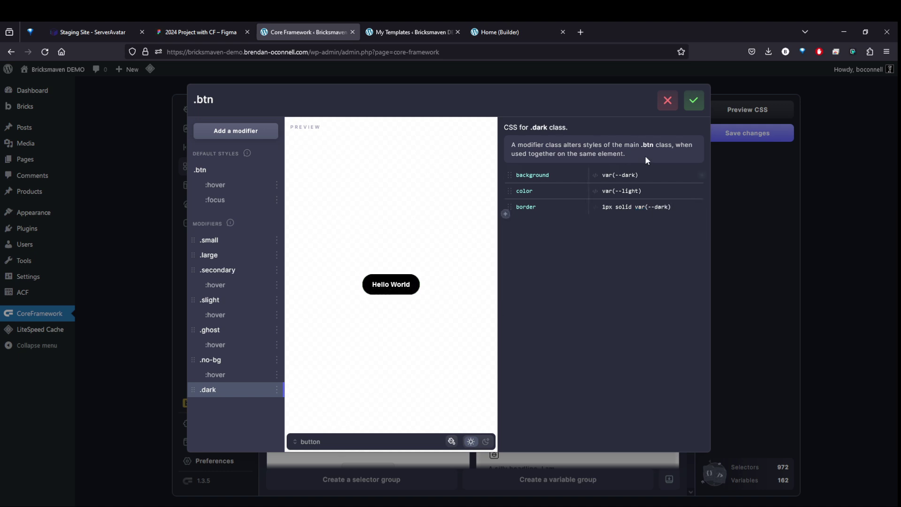
Step: Save the .dark modifier, set .link text colour to var(--primary-d-8), and save again
left_click(694, 100)
left_click(729, 135)
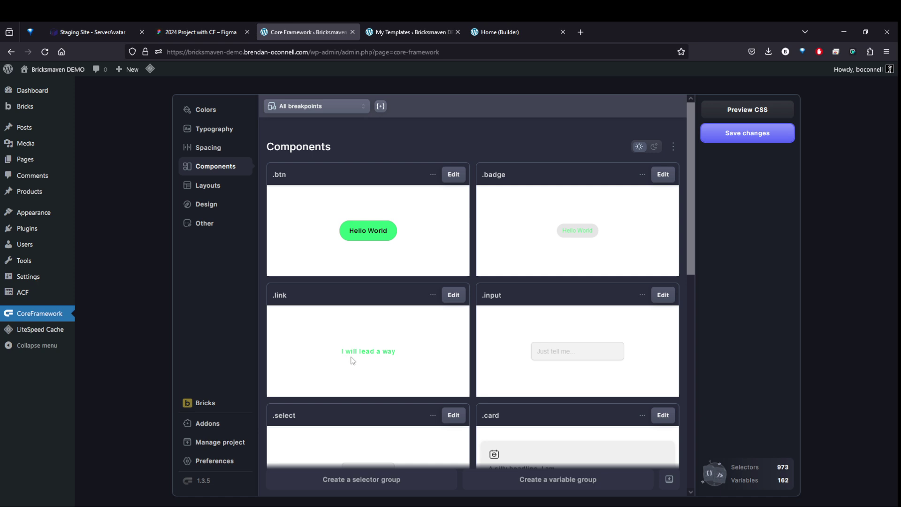
left_click(452, 297)
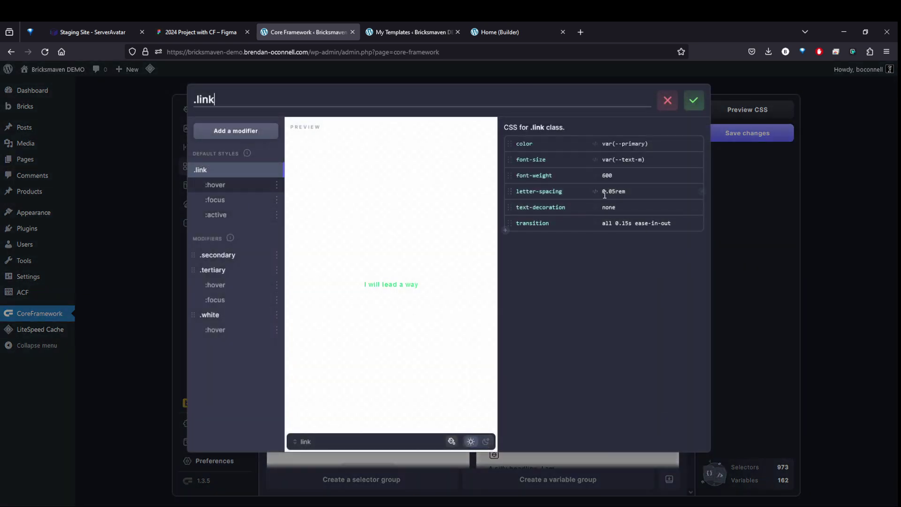
left_click(628, 144)
key("ctrl+a")
type("d")
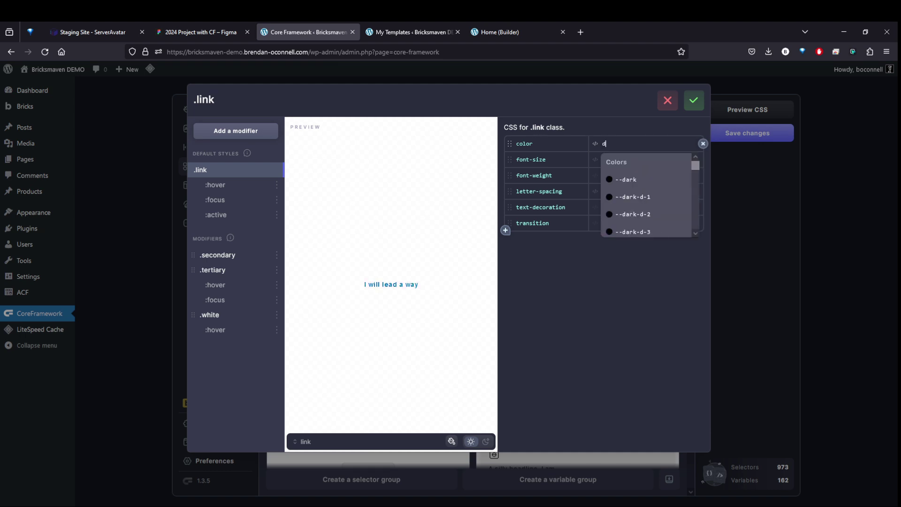
scroll(647, 197, "down", 5)
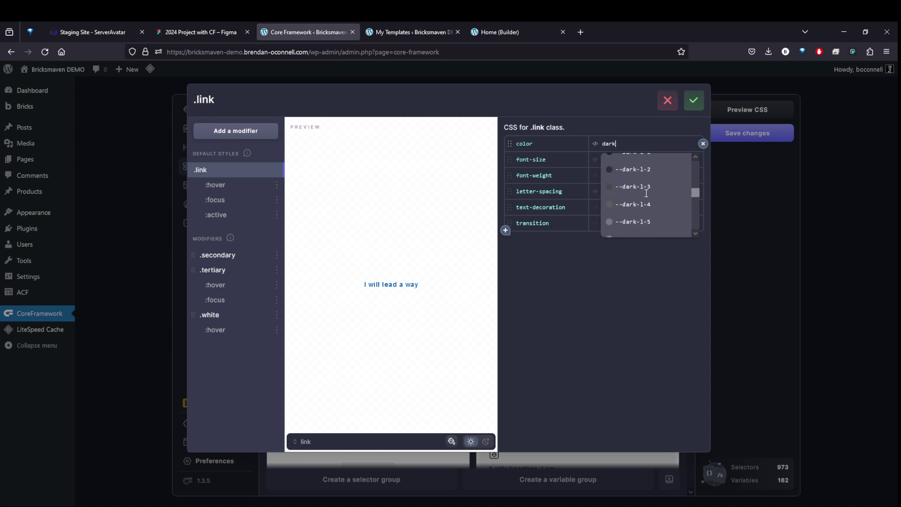
type("pri")
scroll(653, 200, "down", 5)
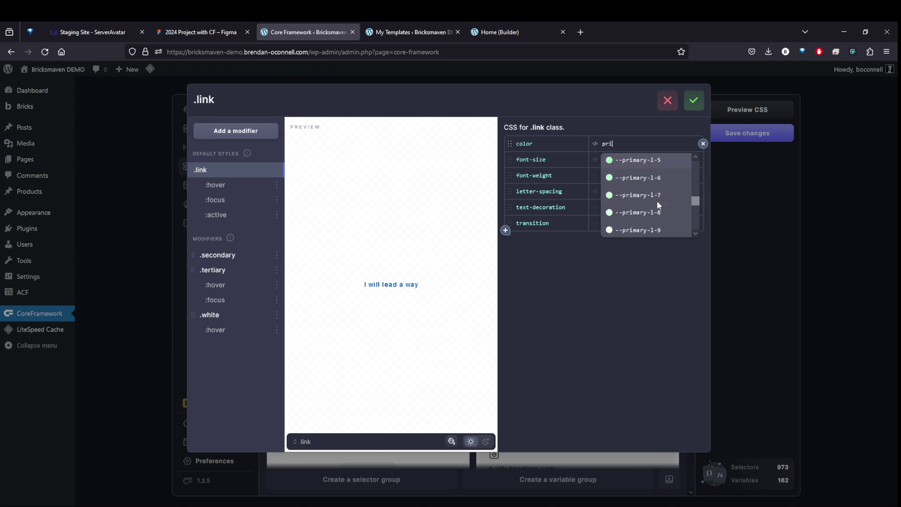
scroll(660, 204, "up", 5)
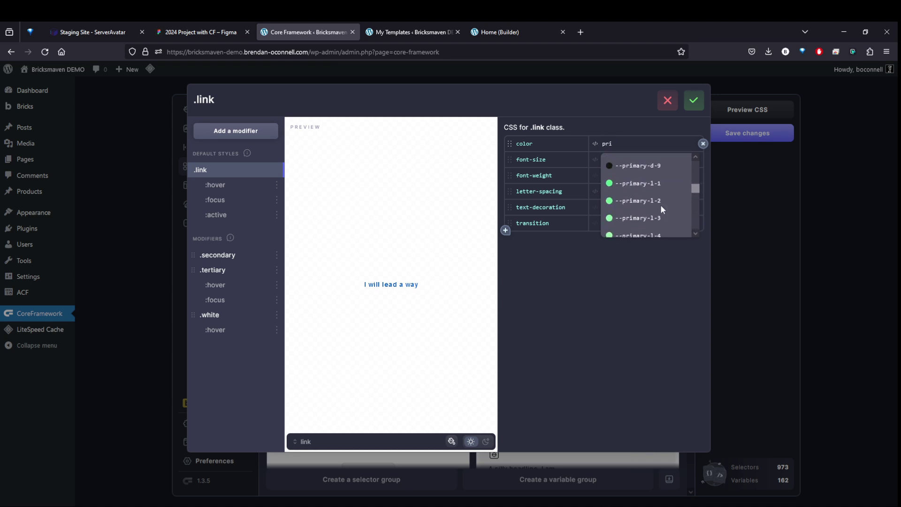
left_click(657, 201)
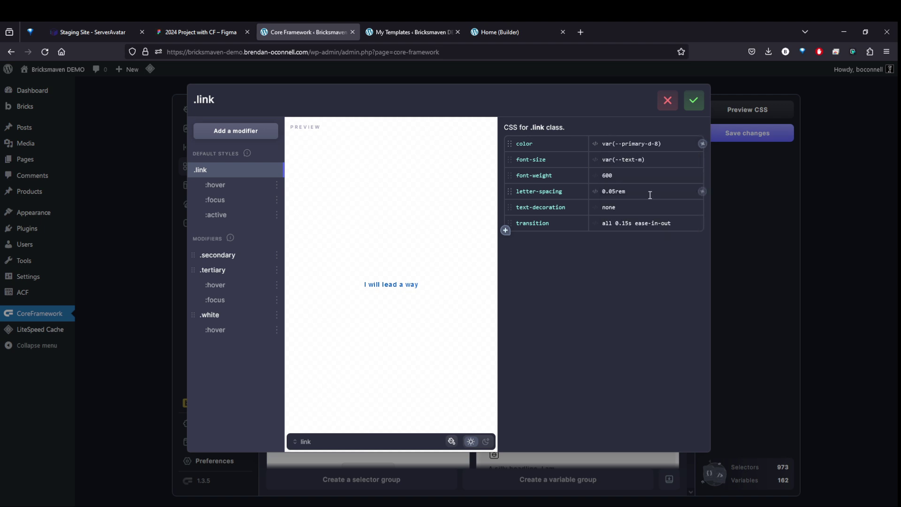
left_click(695, 101)
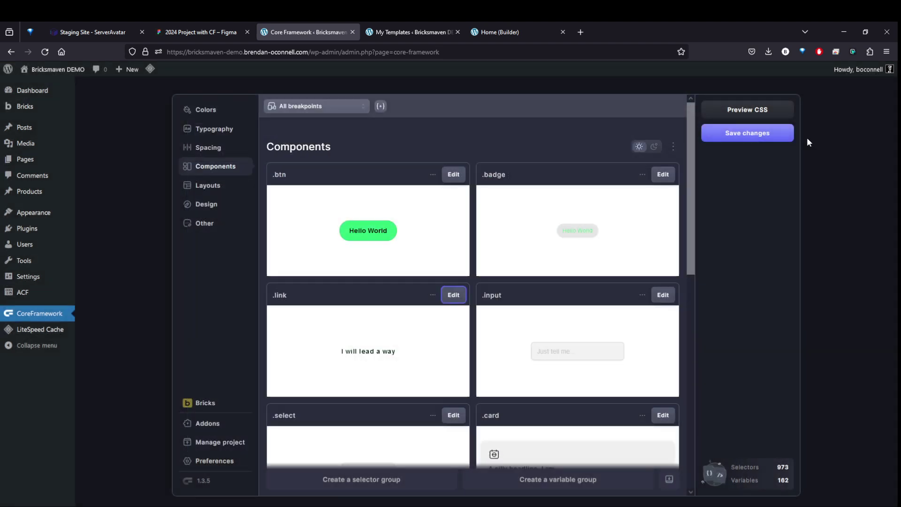
left_click(747, 133)
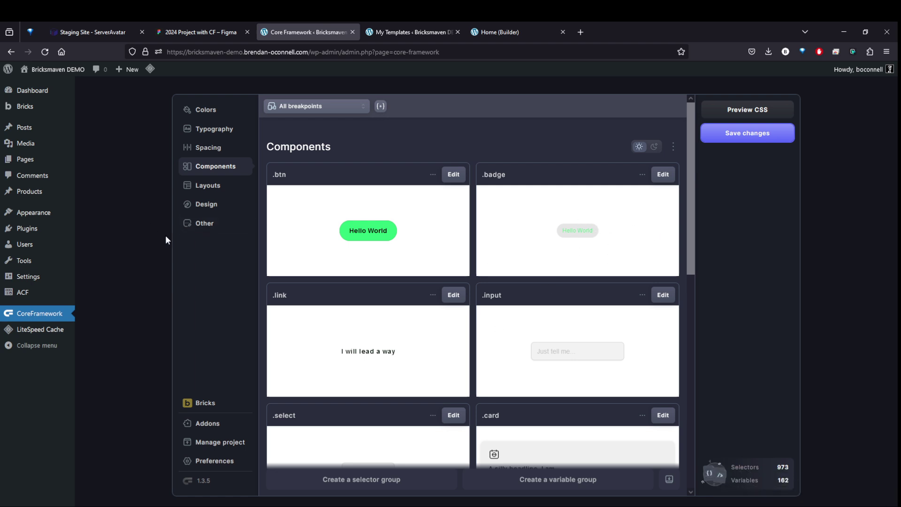
Step: Check the live site's front page before returning to the framework settings
left_click(215, 131)
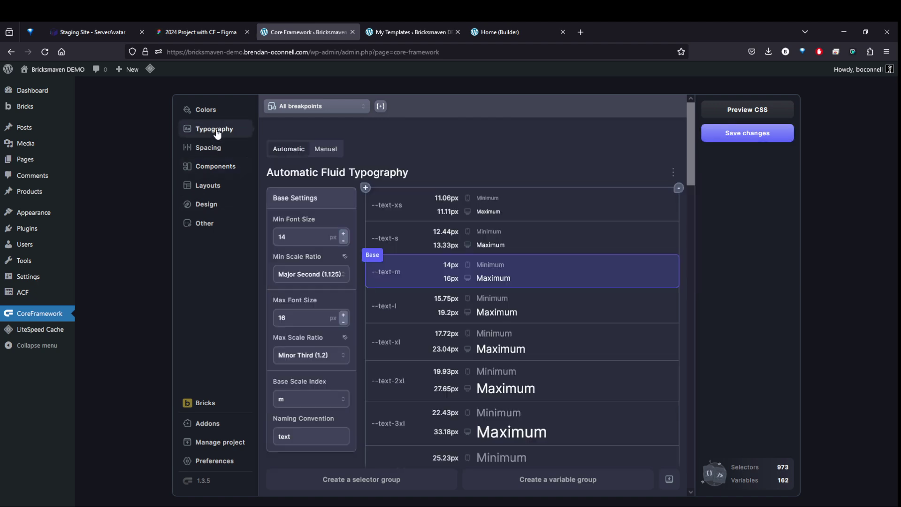
mouse_move(56, 70)
left_click(70, 87)
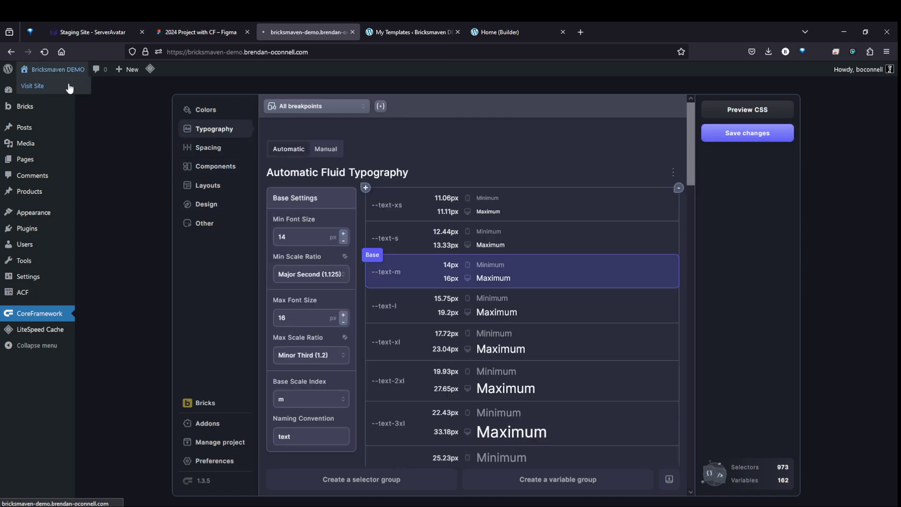
left_click(17, 52)
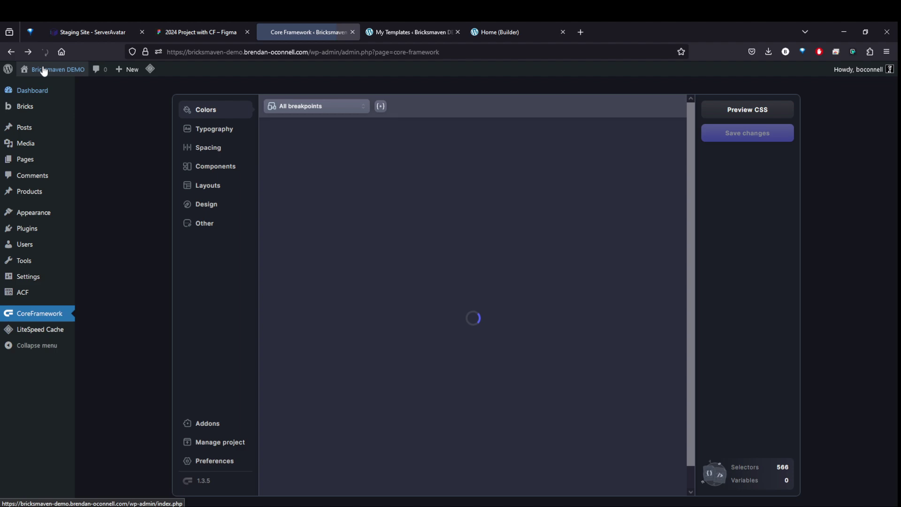
left_click(371, 29)
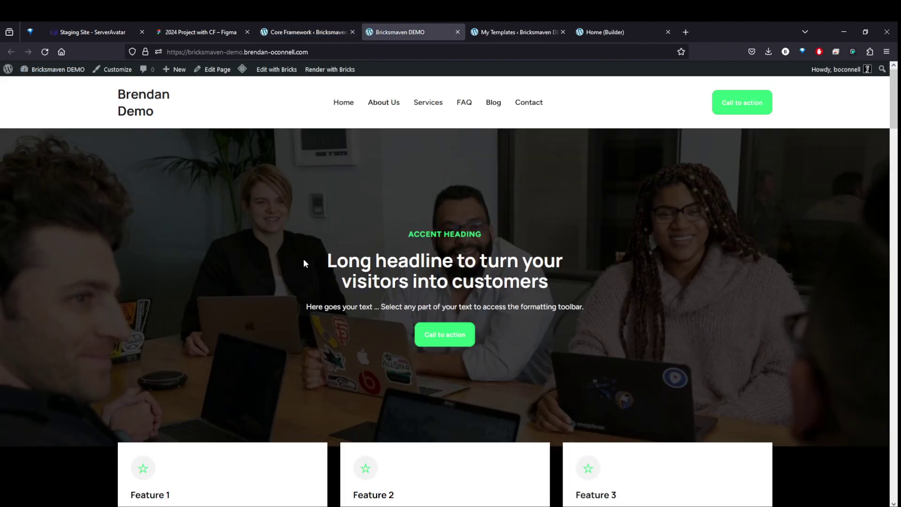
scroll(304, 262, "down", 15)
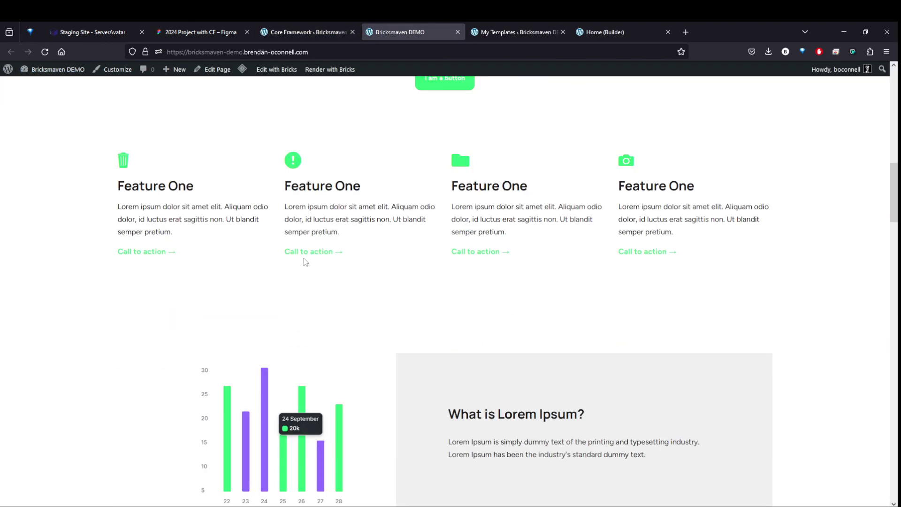
scroll(305, 262, "up", 15)
left_click(305, 32)
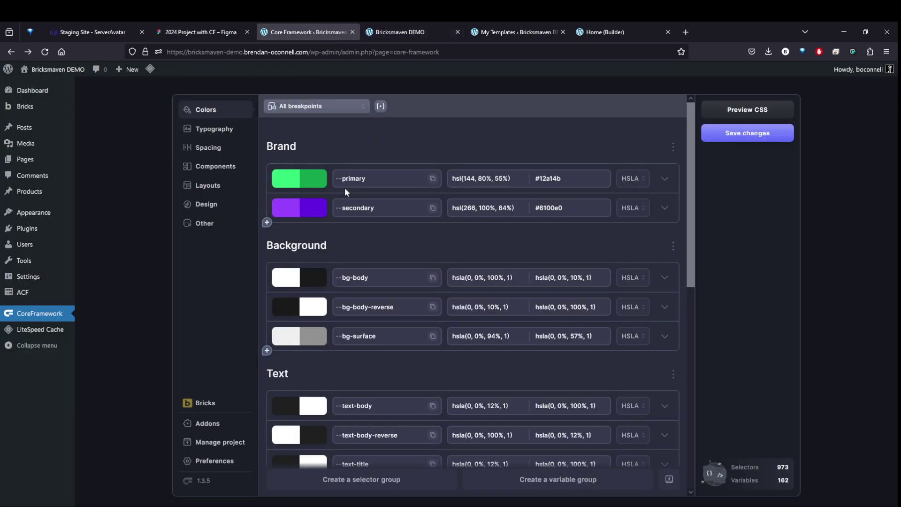
Step: Set the maximum typography scale ratio to Major Third (1.25) and save the changes
left_click(220, 130)
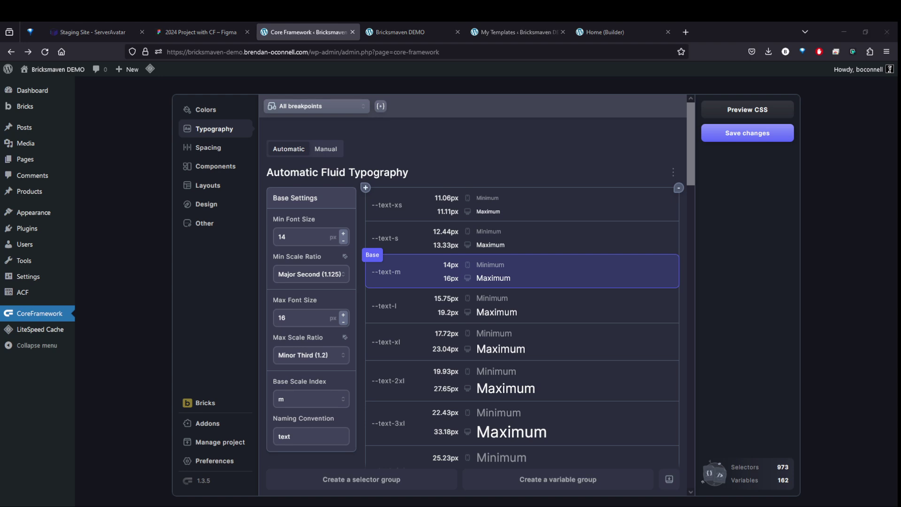
left_click(323, 359)
left_click(332, 357)
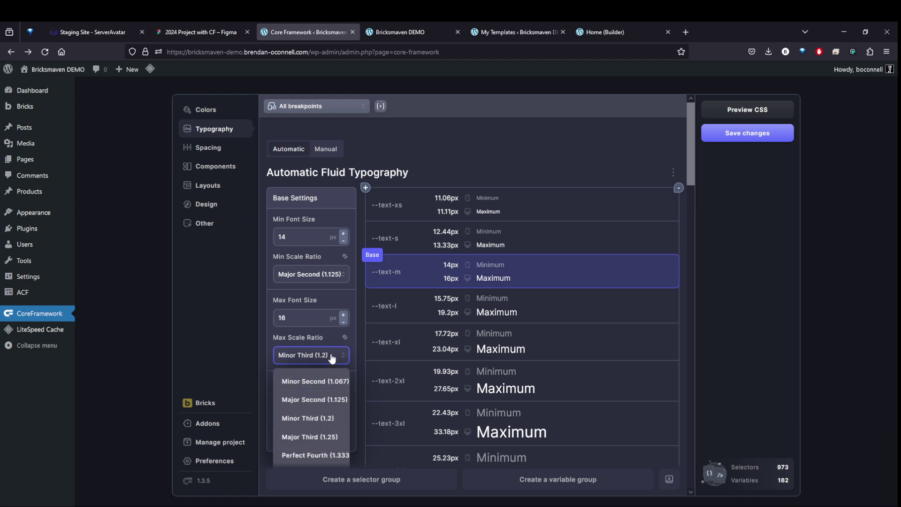
left_click(309, 437)
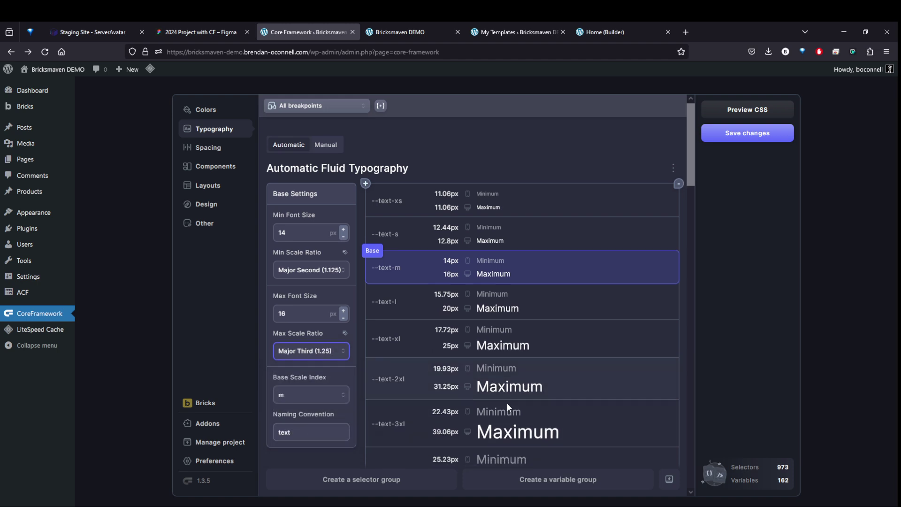
scroll(508, 407, "down", 2)
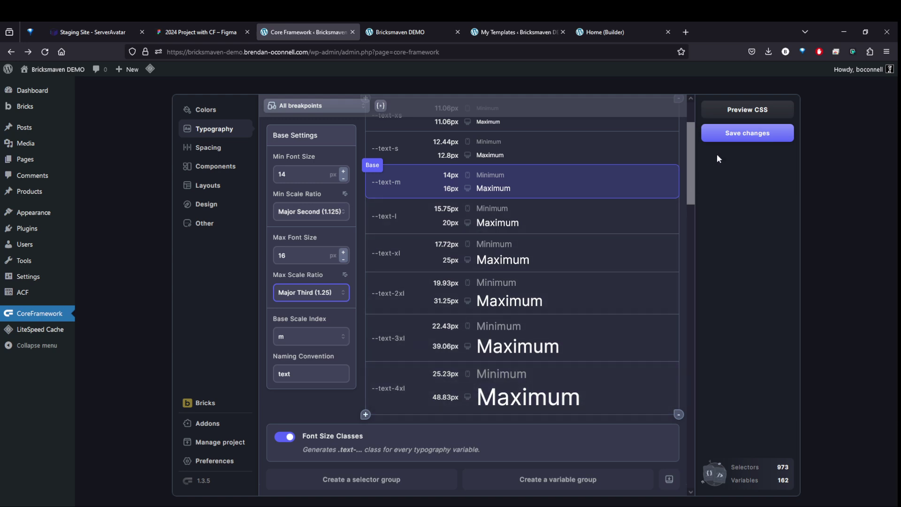
left_click(732, 133)
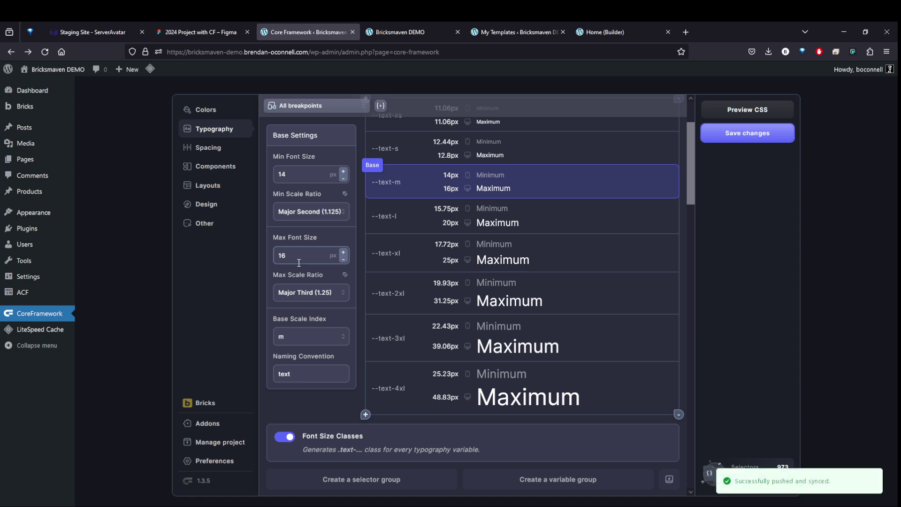
Step: Purge the home page's LiteSpeed cache and check the larger three-line hero headline
left_click(394, 32)
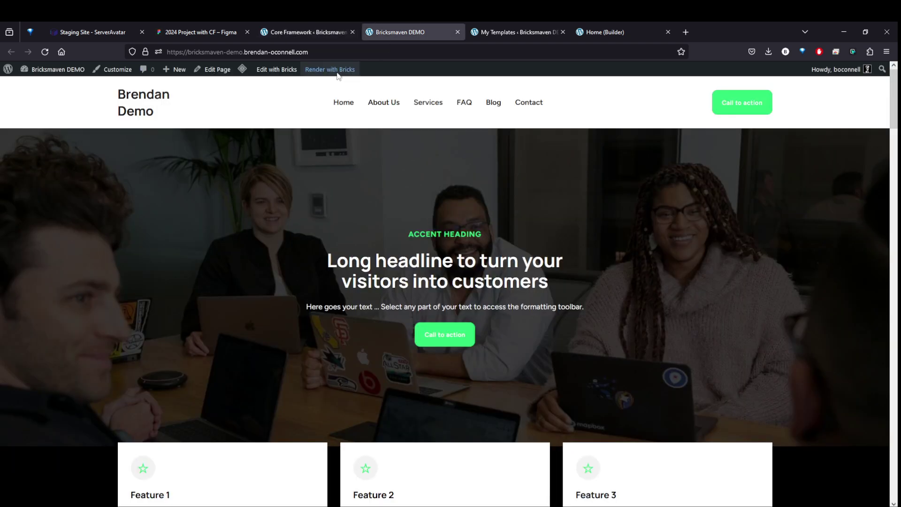
mouse_move(242, 69)
left_click(249, 86)
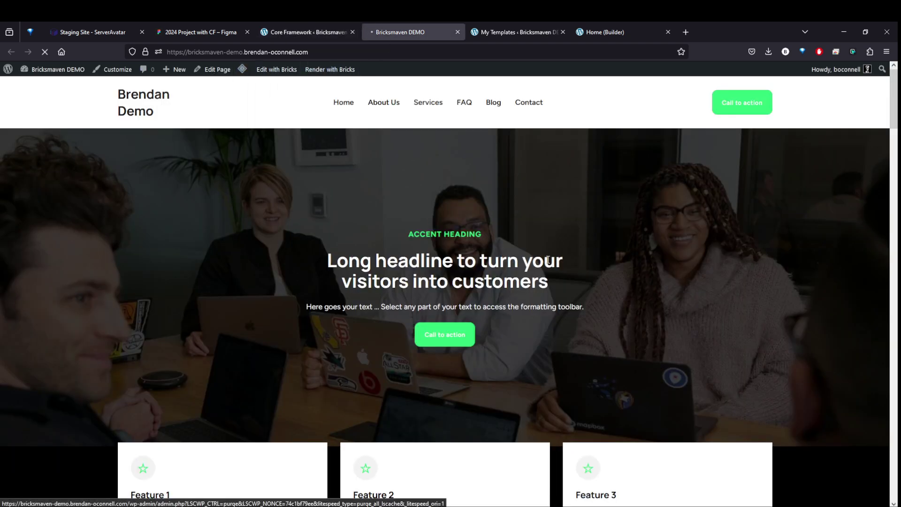
left_click_drag(328, 251, 517, 280)
left_click(545, 303)
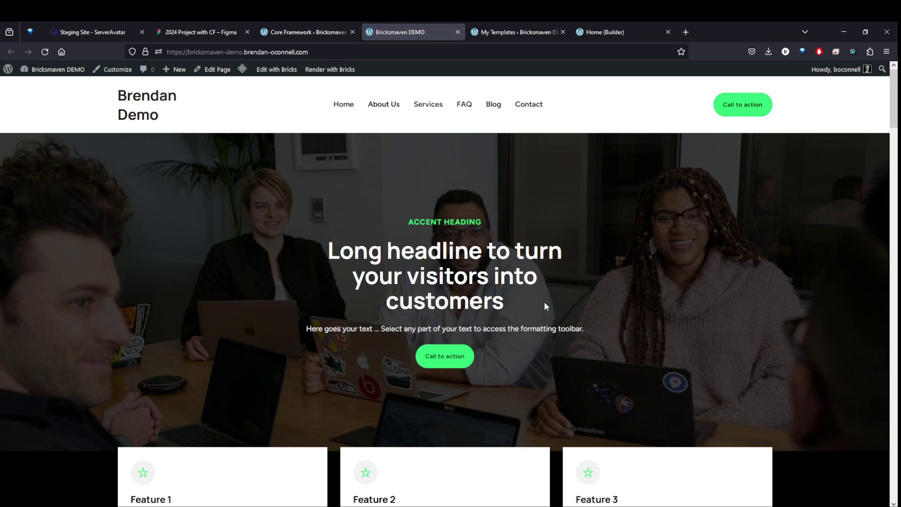
scroll(545, 303, "down", 5)
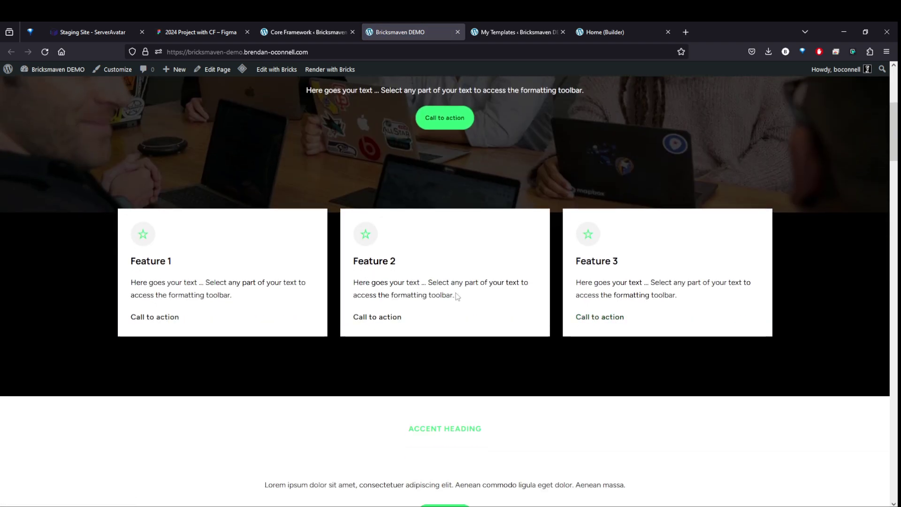
scroll(469, 303, "down", 6)
scroll(492, 306, "up", 10)
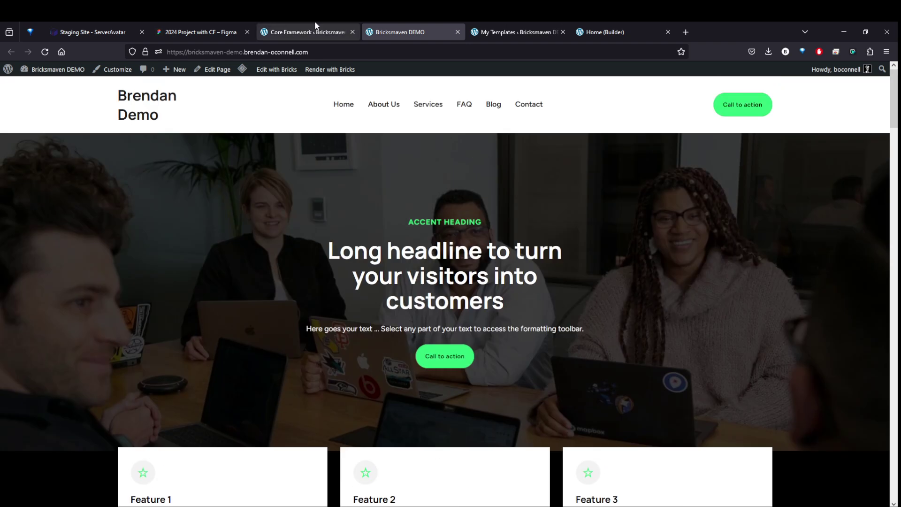
left_click(309, 31)
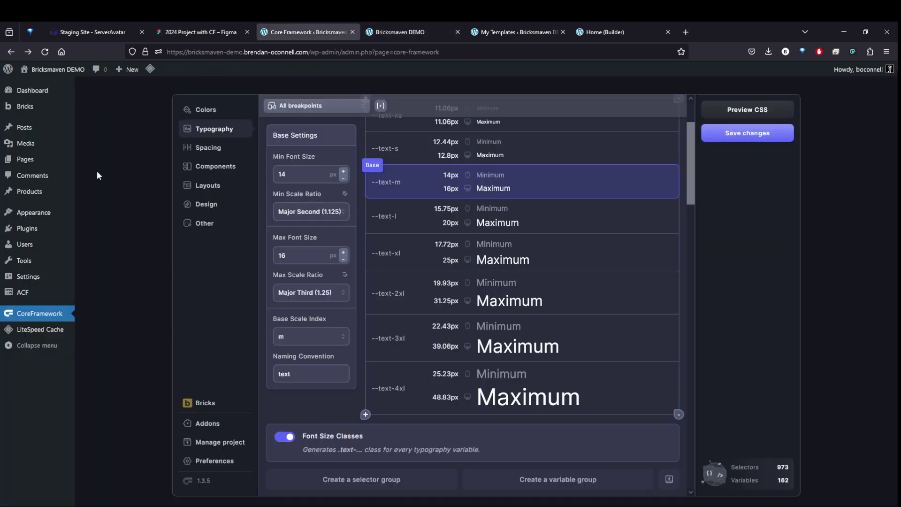
Step: Open the Header template from Bricks Templates in the builder, then view the Figma homepage design
left_click(26, 159)
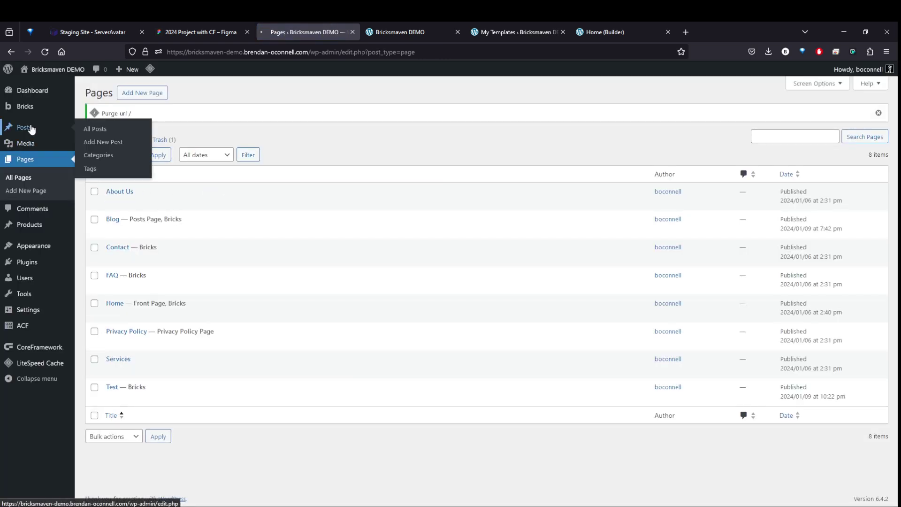
left_click(28, 127)
mouse_move(27, 108)
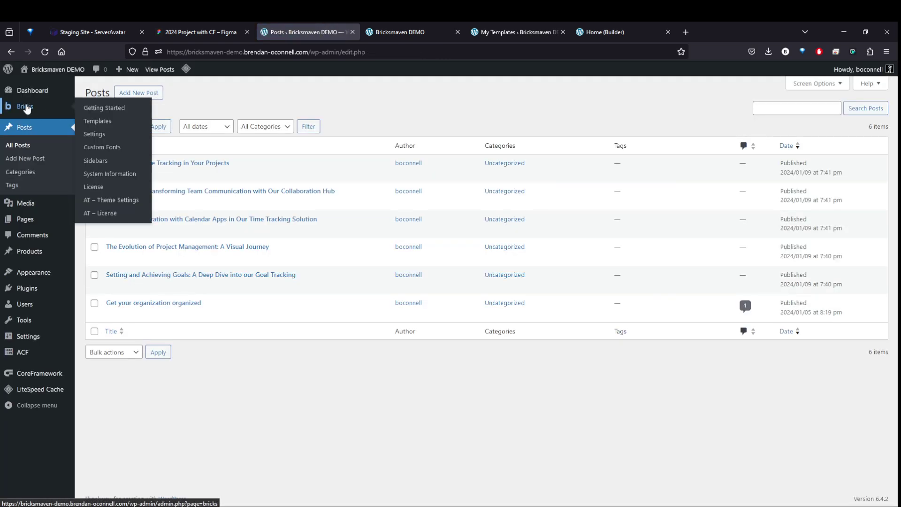
left_click(98, 120)
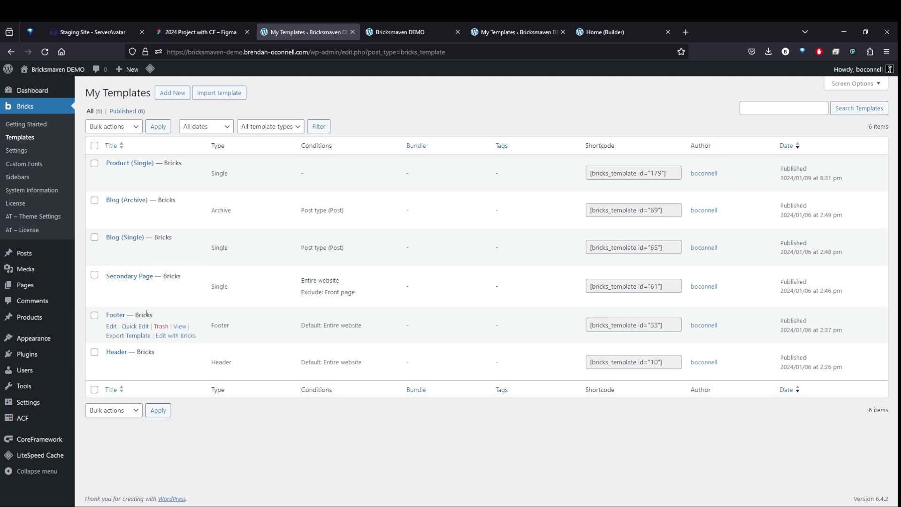
left_click(176, 372)
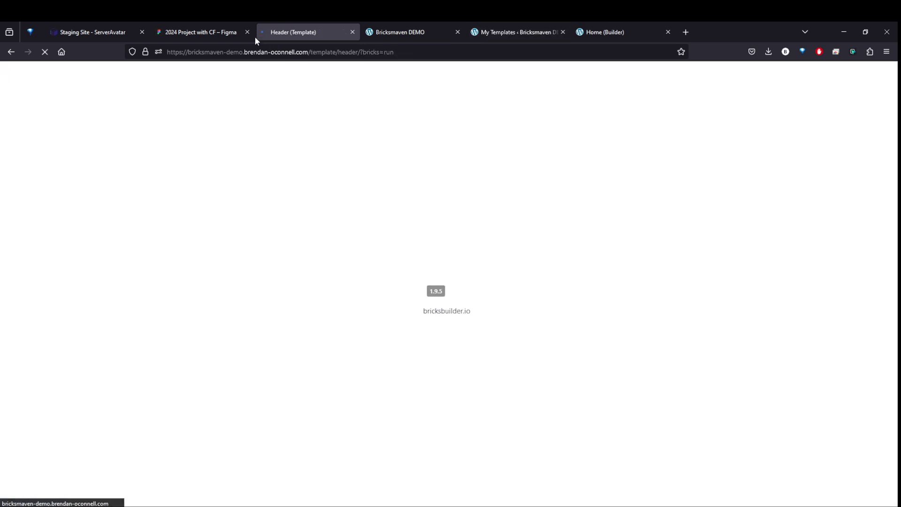
left_click(220, 30)
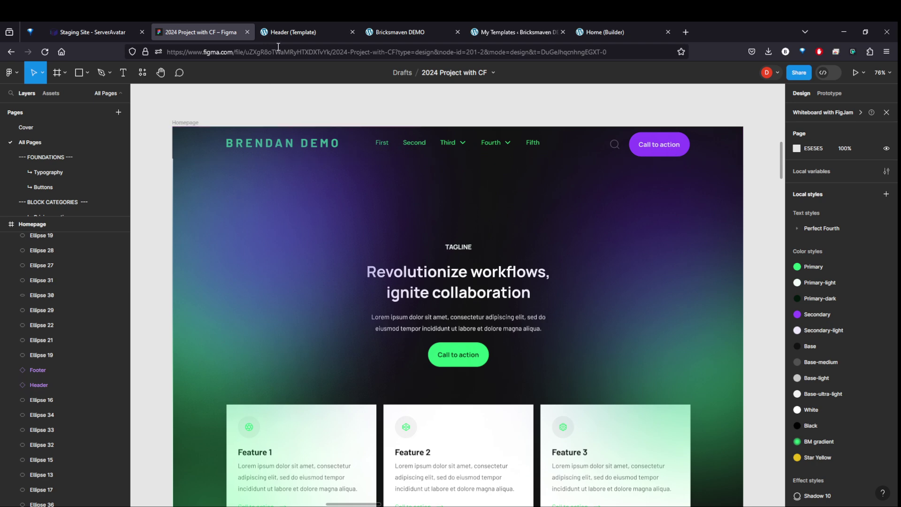
Step: Select the Header 1 element and target its .header class in the Style settings
key("ctrl+Tab")
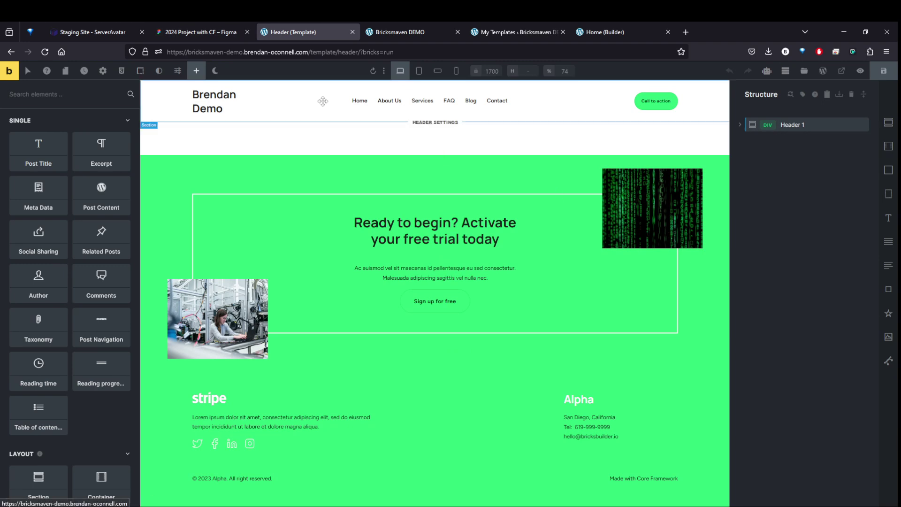
left_click(820, 122)
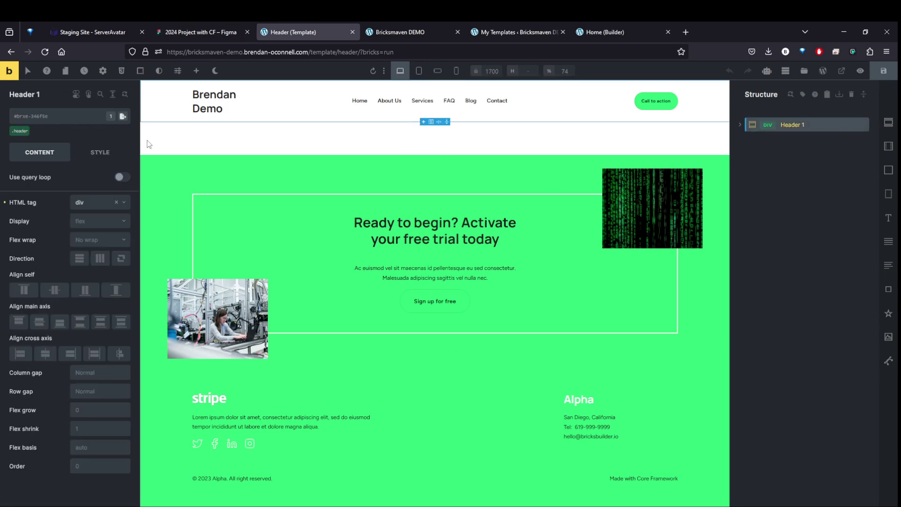
left_click(21, 131)
left_click(100, 153)
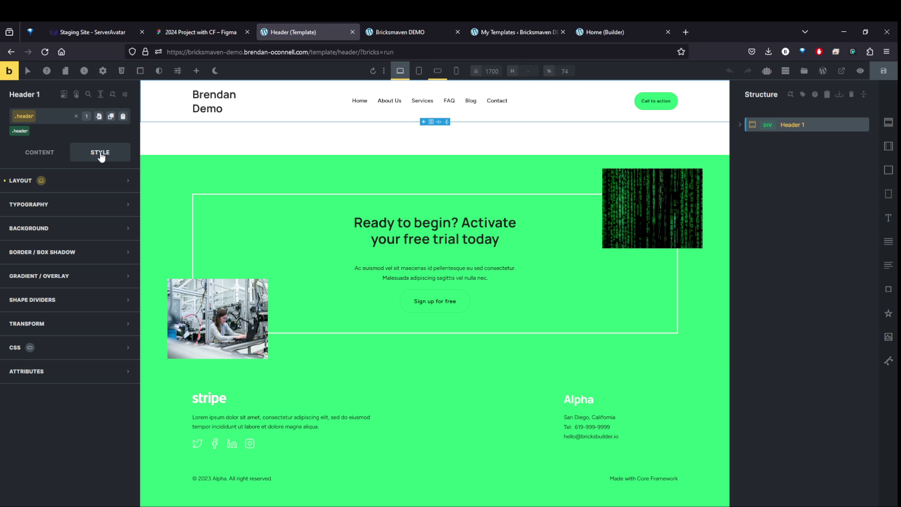
left_click(75, 186)
scroll(82, 303, "down", 4)
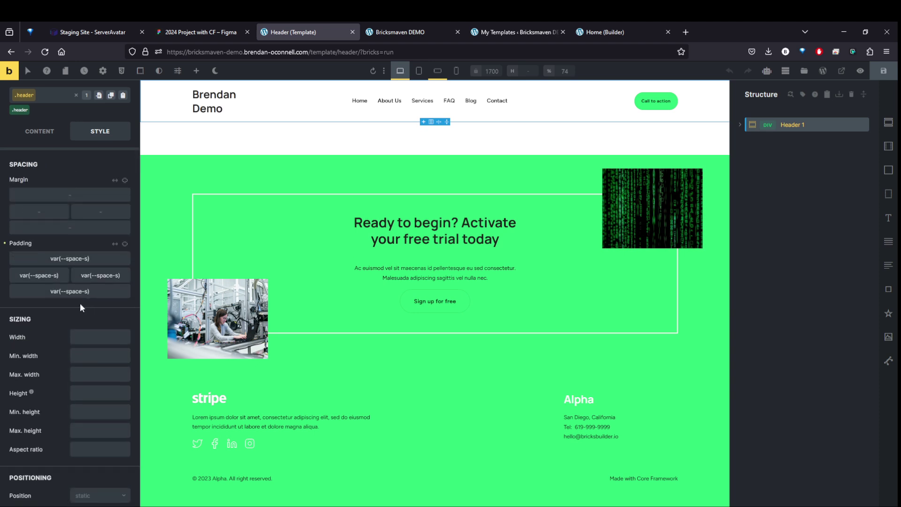
scroll(70, 304, "up", 5)
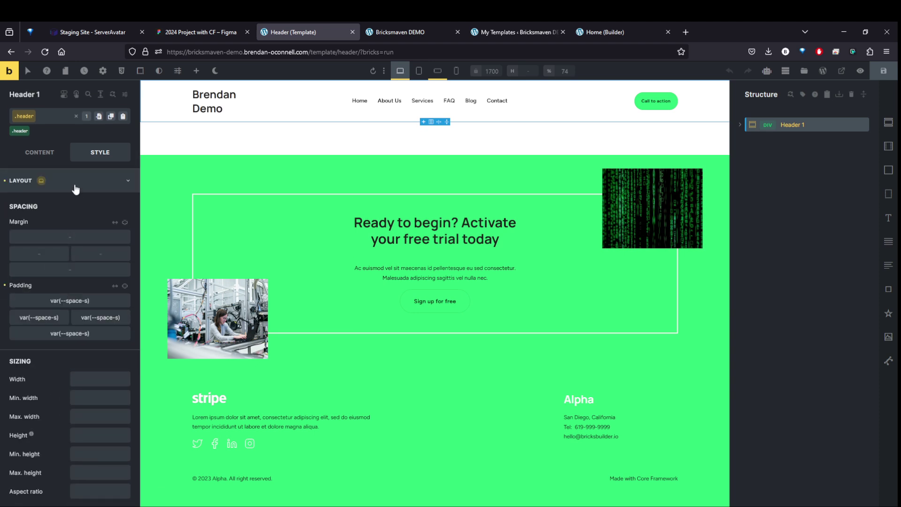
left_click(74, 185)
Step: Set the .header background colour to the Core Framework dark-1-1 swatch
left_click(71, 228)
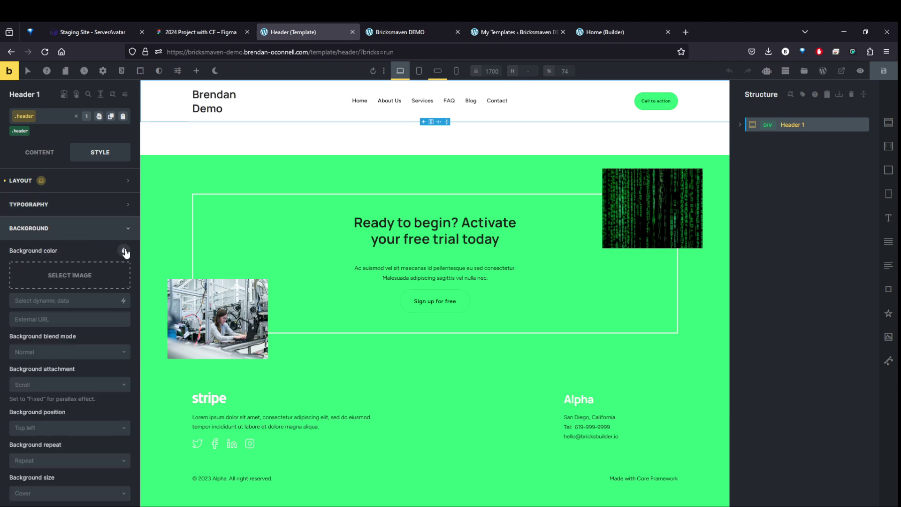
left_click(124, 250)
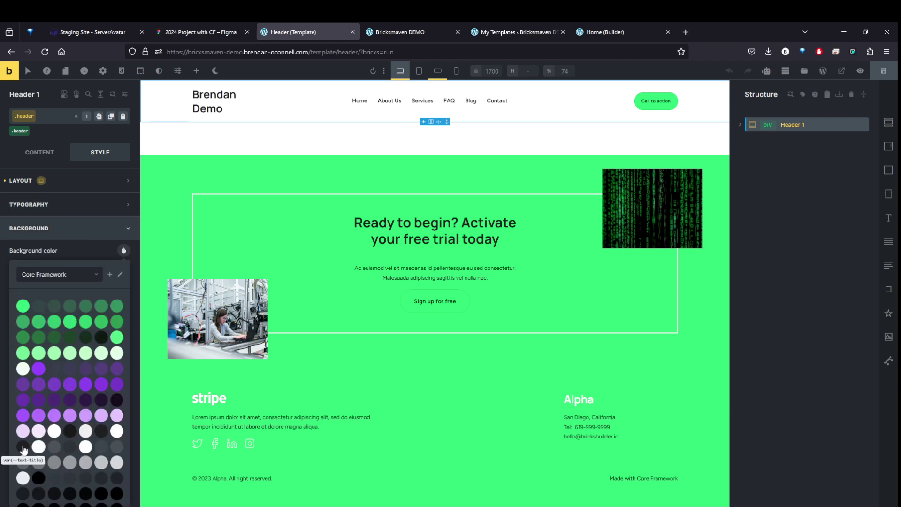
scroll(99, 435, "down", 1)
scroll(99, 435, "down", 2)
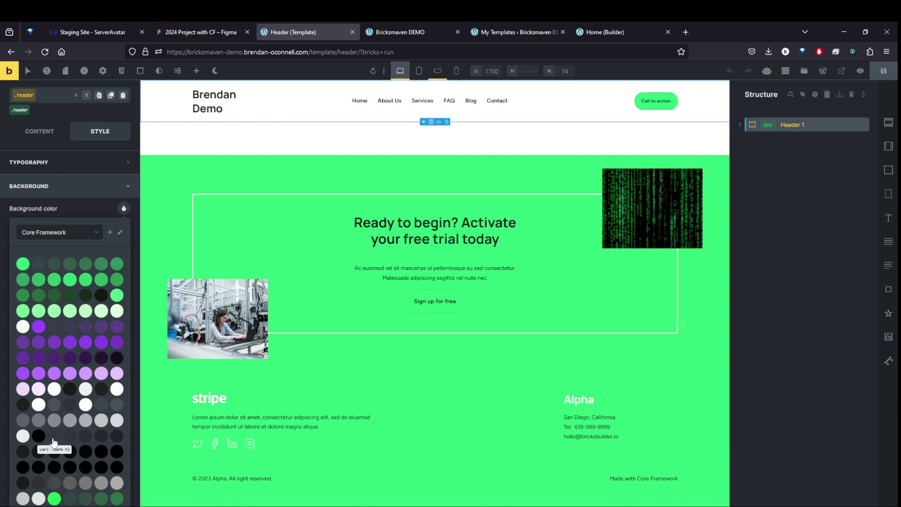
left_click(24, 483)
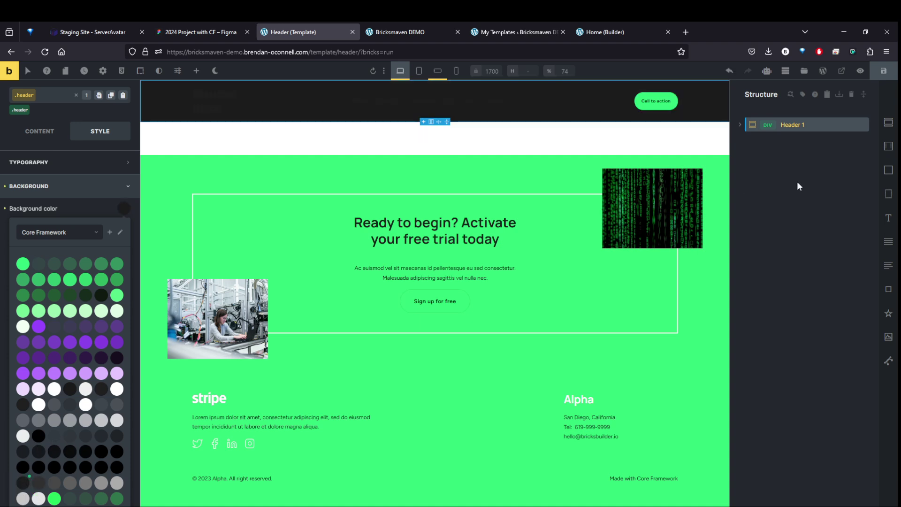
left_click(770, 128)
Step: Select the header's Call to action button inside Container > Search and CTA
left_click(741, 125)
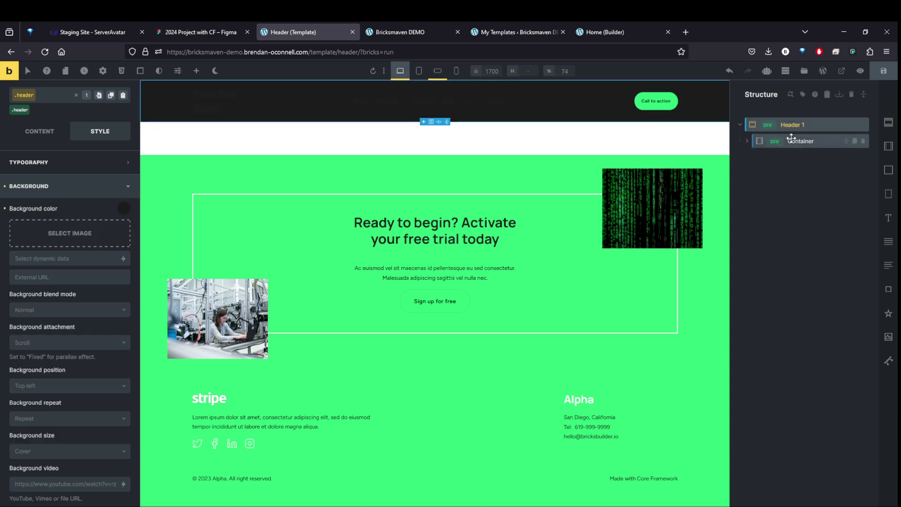
left_click(815, 141)
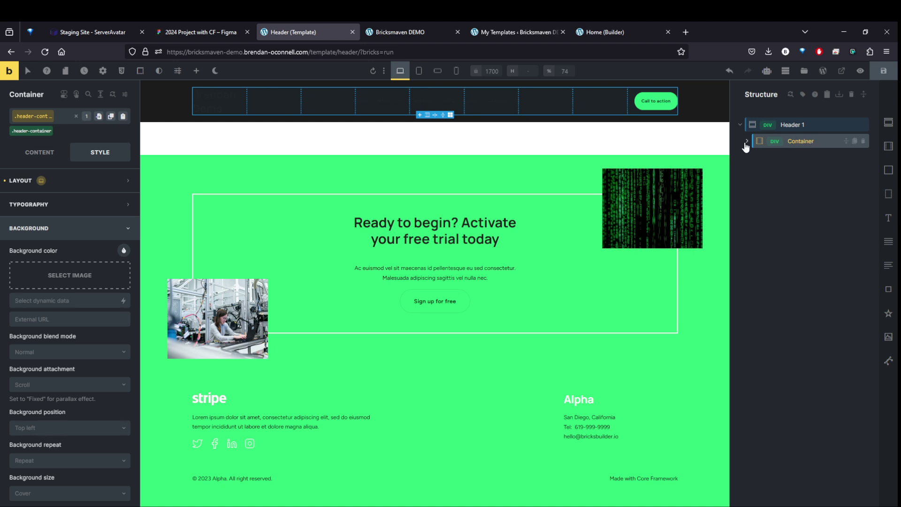
left_click(747, 141)
left_click(806, 190)
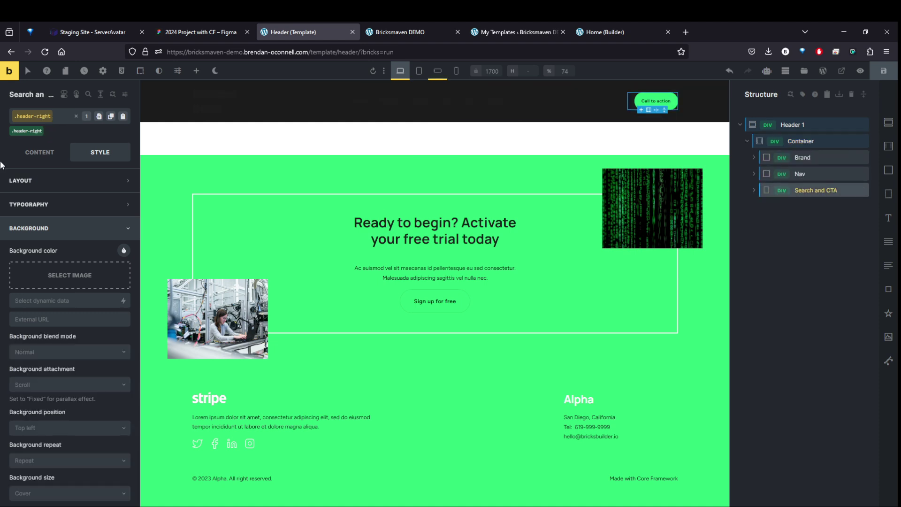
left_click(755, 190)
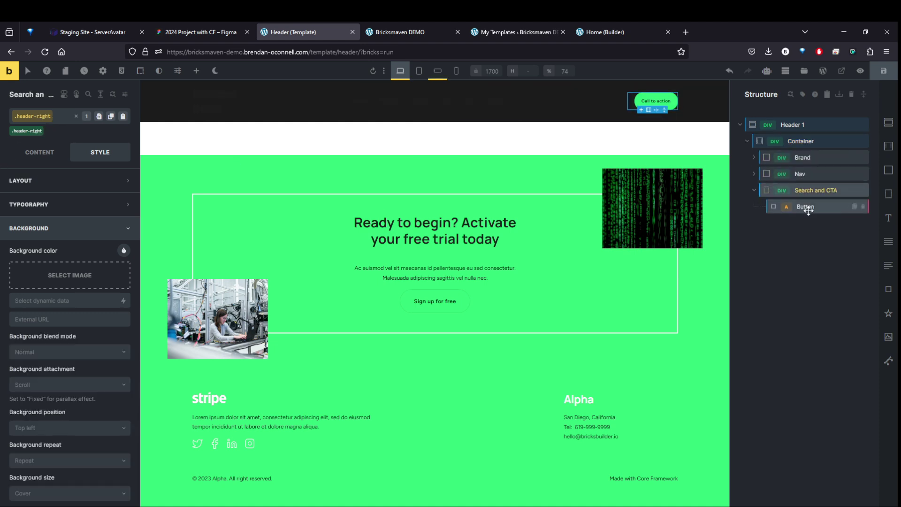
left_click(805, 206)
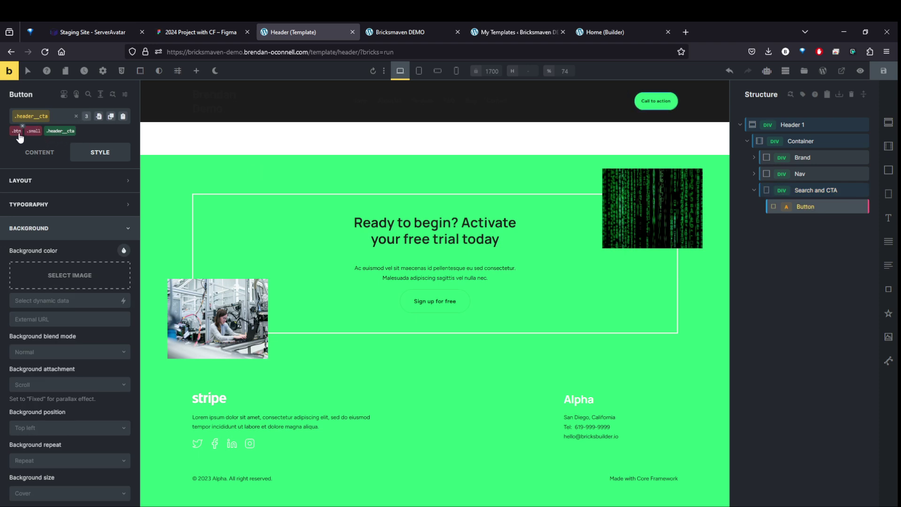
Step: Add the .secondary class to the button to turn it purple, and save the template
left_click(57, 132)
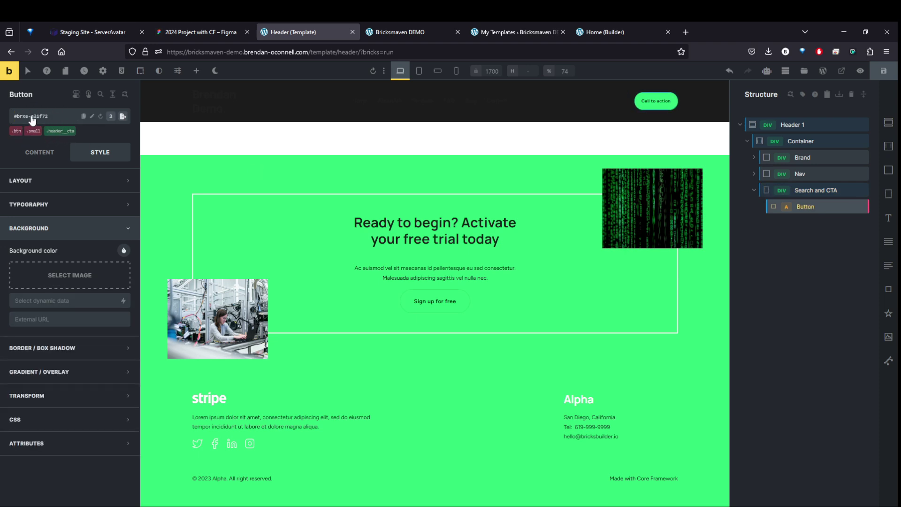
left_click(44, 117)
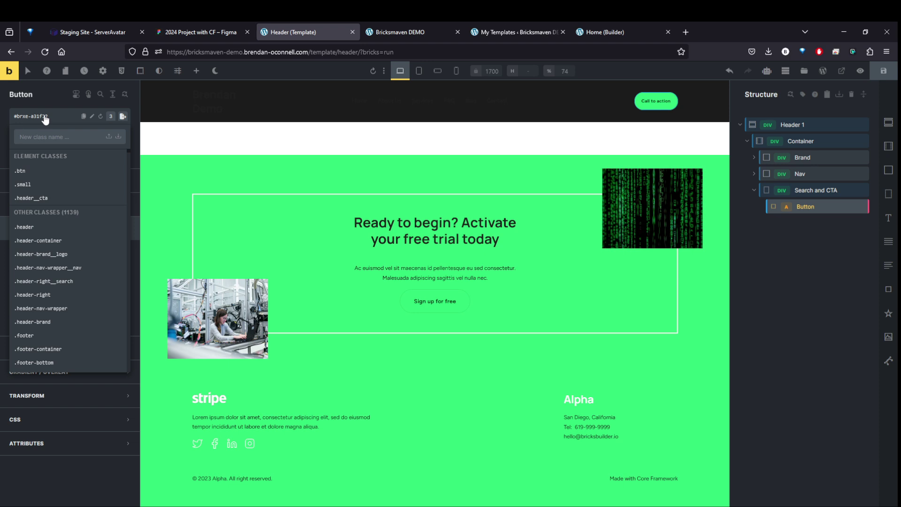
type("secondary")
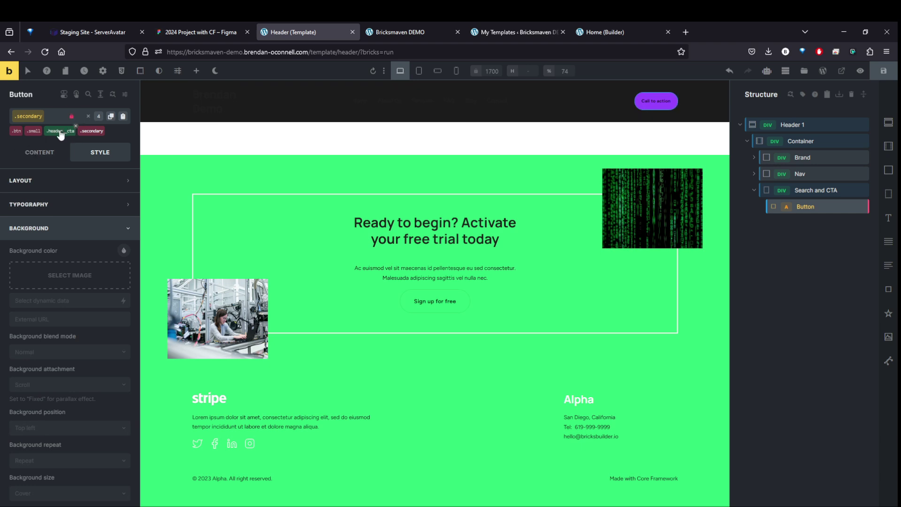
left_click(883, 70)
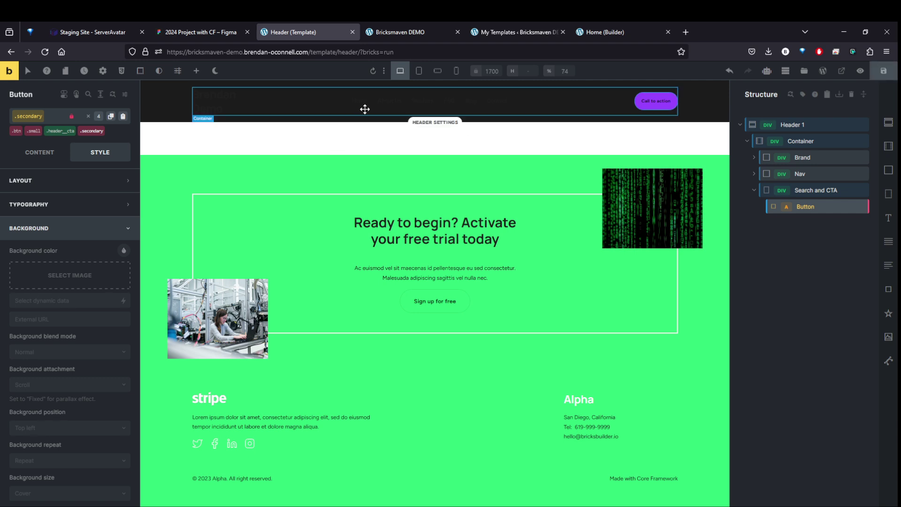
Step: Make the Brand heading 'Brendan Demo' text white through its Typography colour
left_click(402, 108)
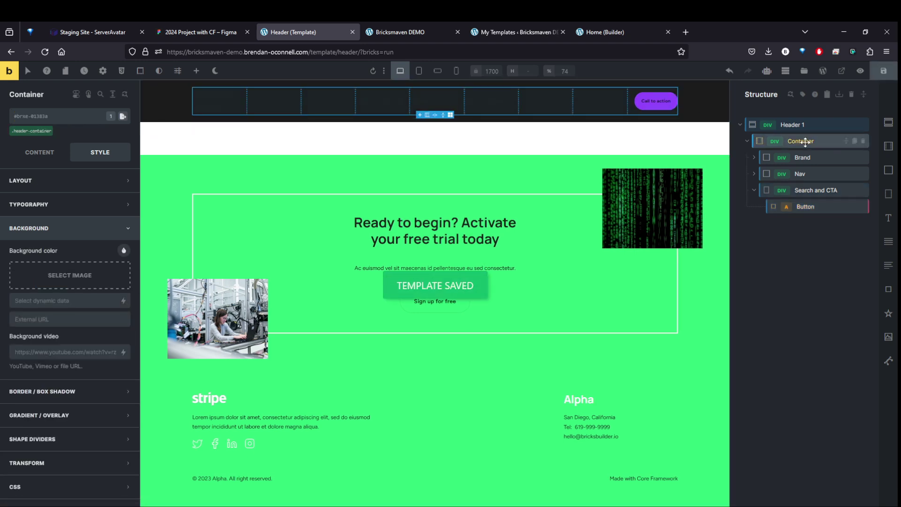
left_click(804, 159)
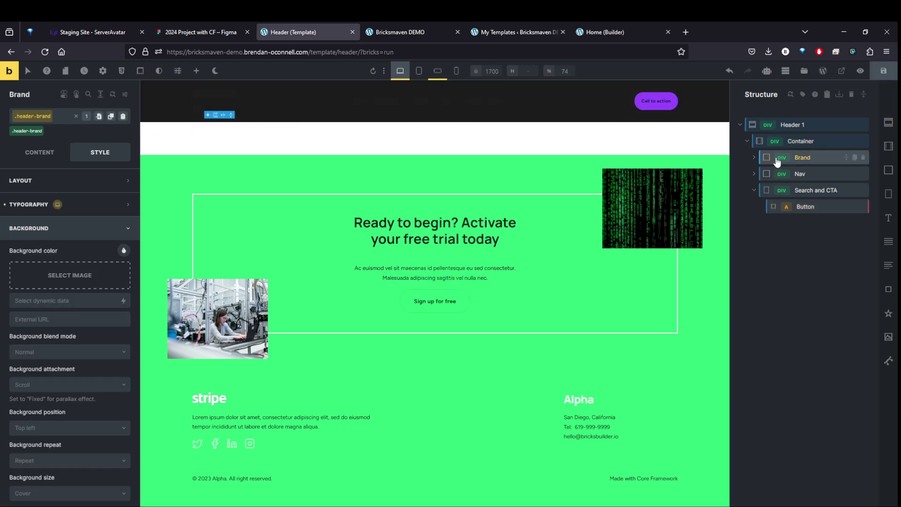
left_click(754, 157)
left_click(830, 172)
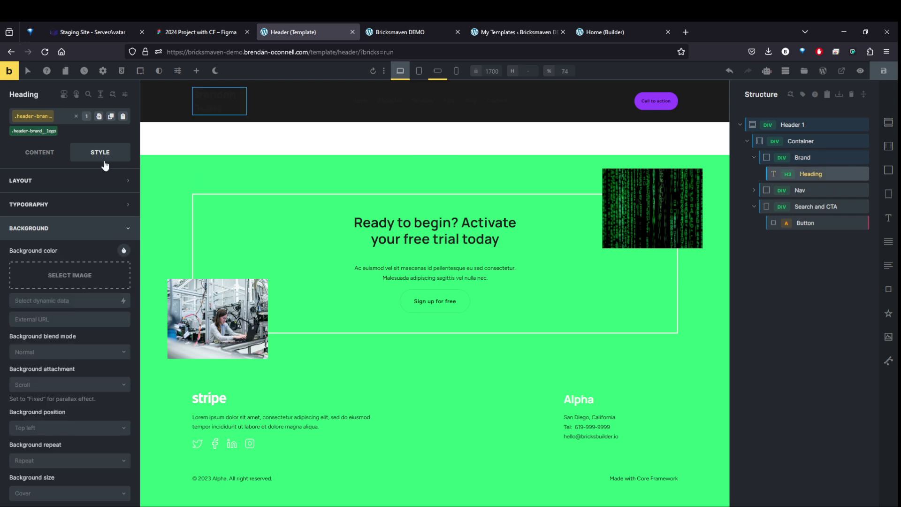
left_click(124, 250)
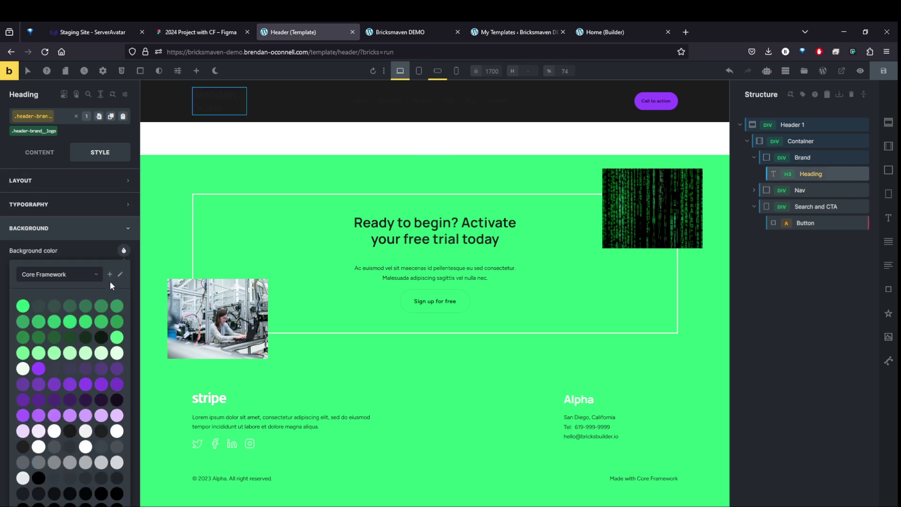
left_click(23, 369)
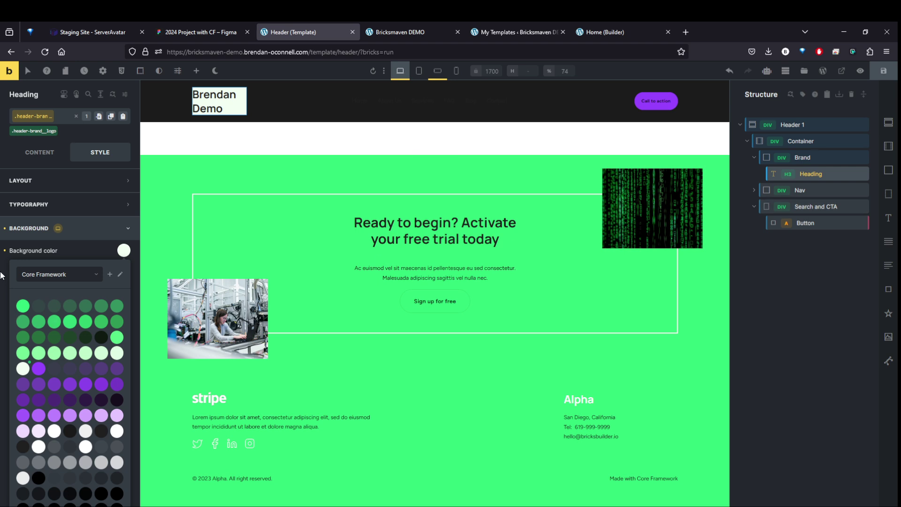
left_click(4, 228)
left_click(95, 205)
left_click(124, 226)
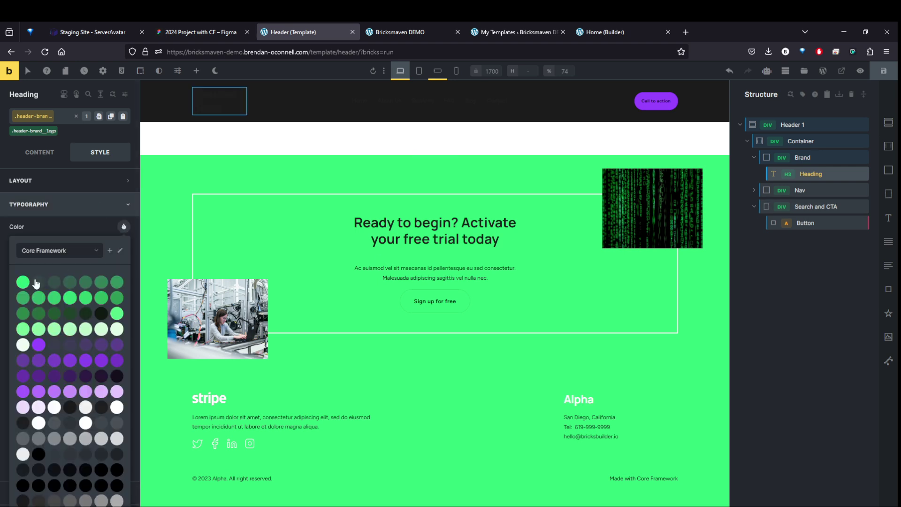
left_click(23, 345)
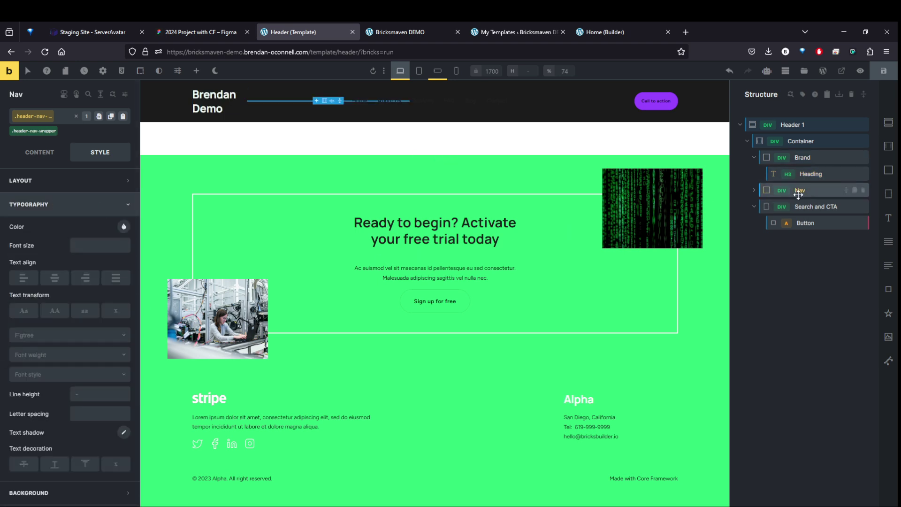
Step: Set the Nav Menu top-level link colour to primary green and save the header template
left_click(754, 190)
left_click(816, 206)
left_click(39, 152)
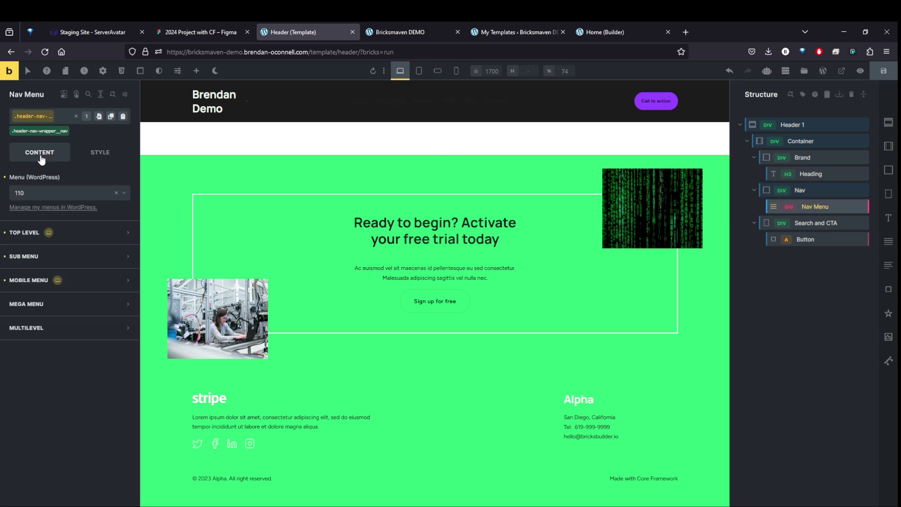
left_click(28, 250)
scroll(104, 353, "down", 1)
scroll(104, 353, "down", 3)
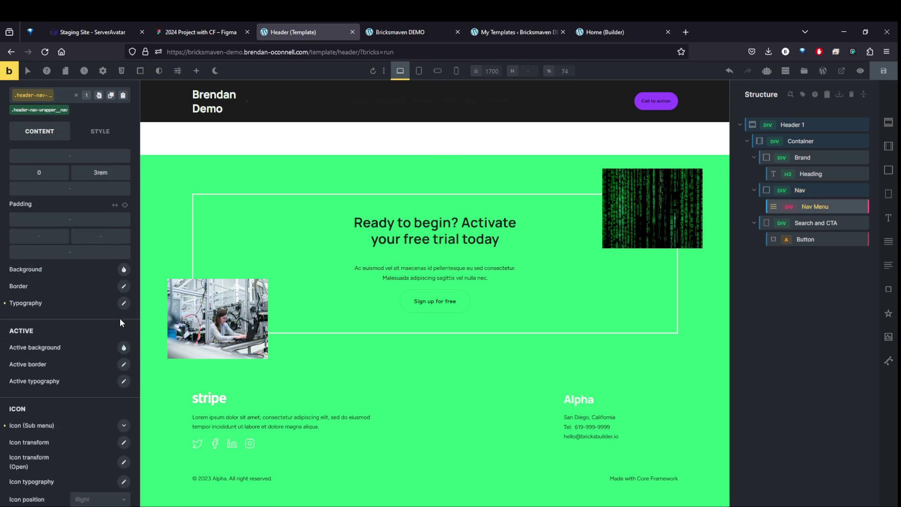
left_click(124, 302)
left_click(115, 328)
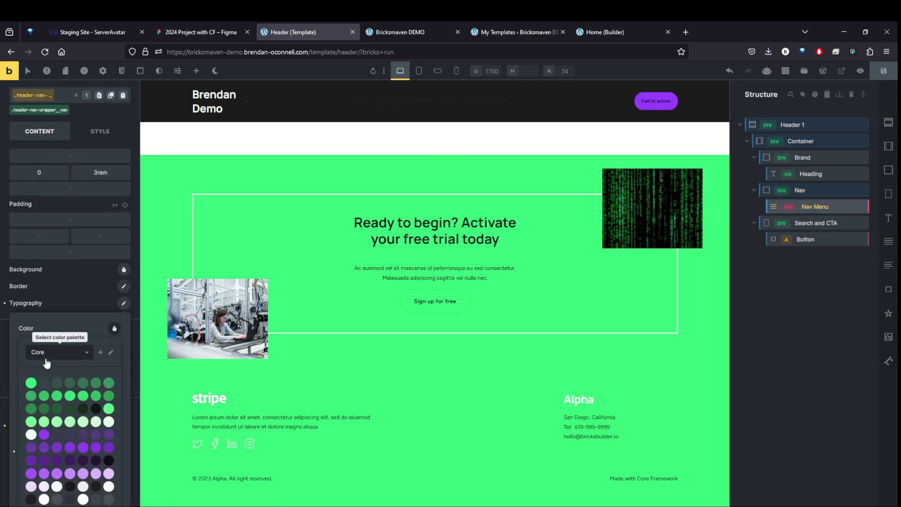
left_click(31, 395)
left_click(859, 296)
left_click(885, 73)
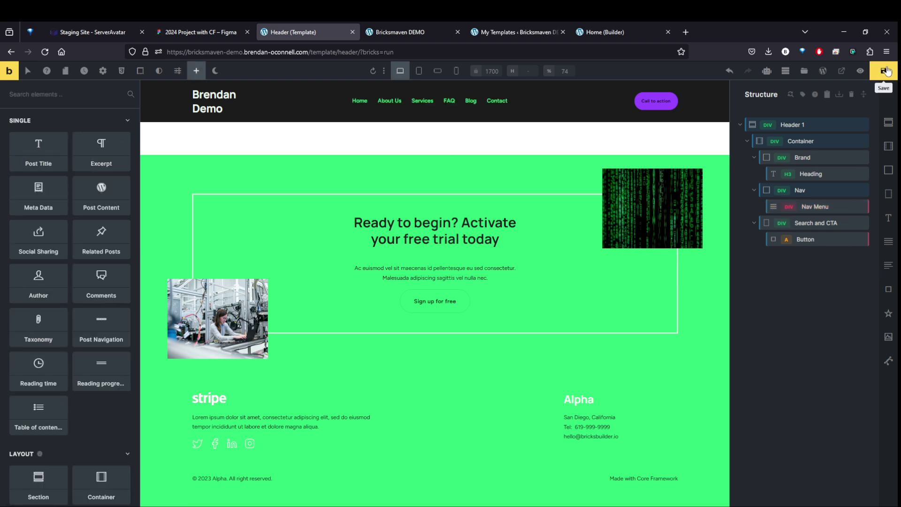
Step: Add a Theme Toggle element, found by searching 'togg', after the button in Search and CTA
left_click(825, 242)
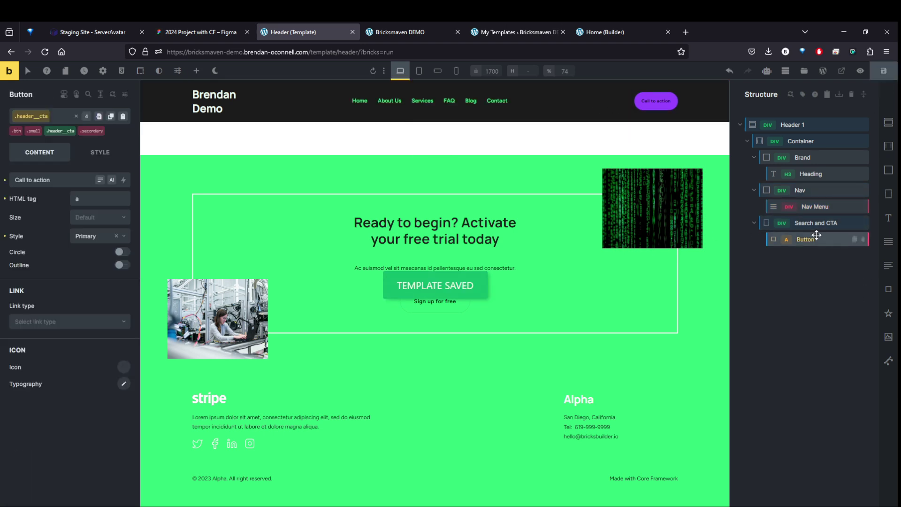
left_click(810, 225)
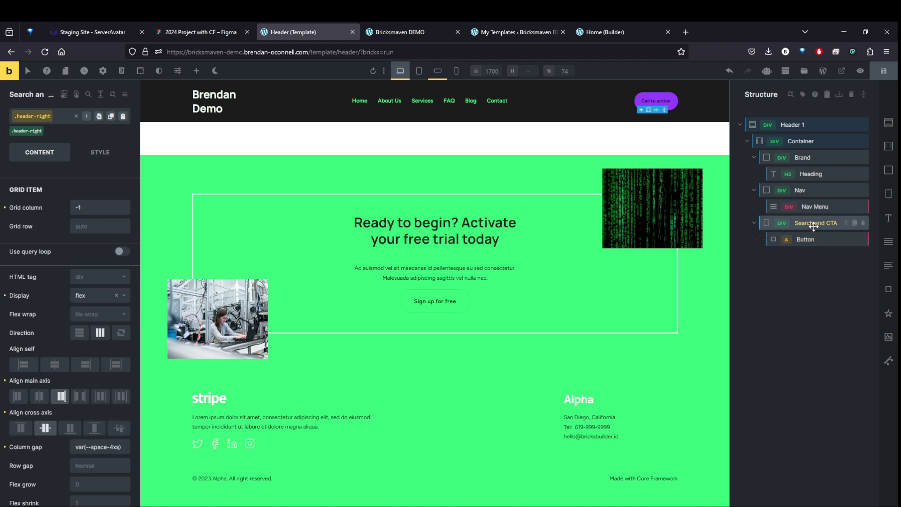
left_click(195, 72)
type("togg")
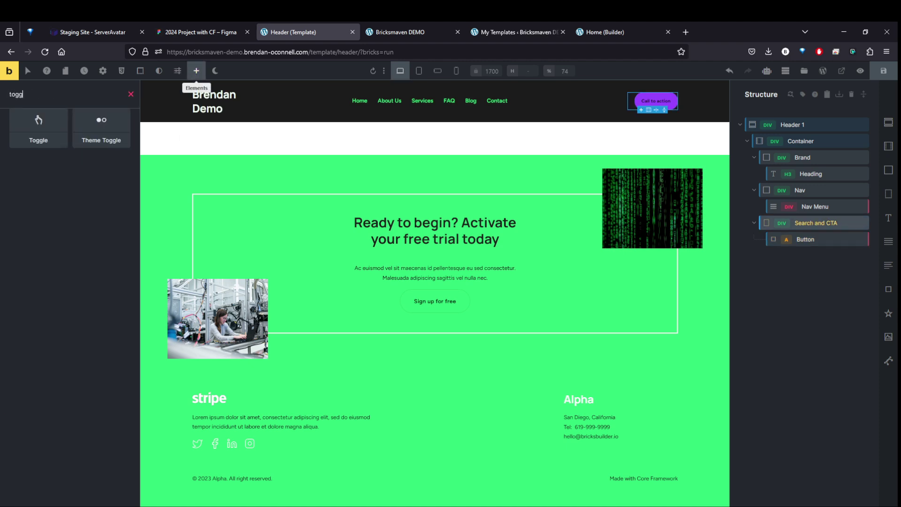
left_click(120, 123)
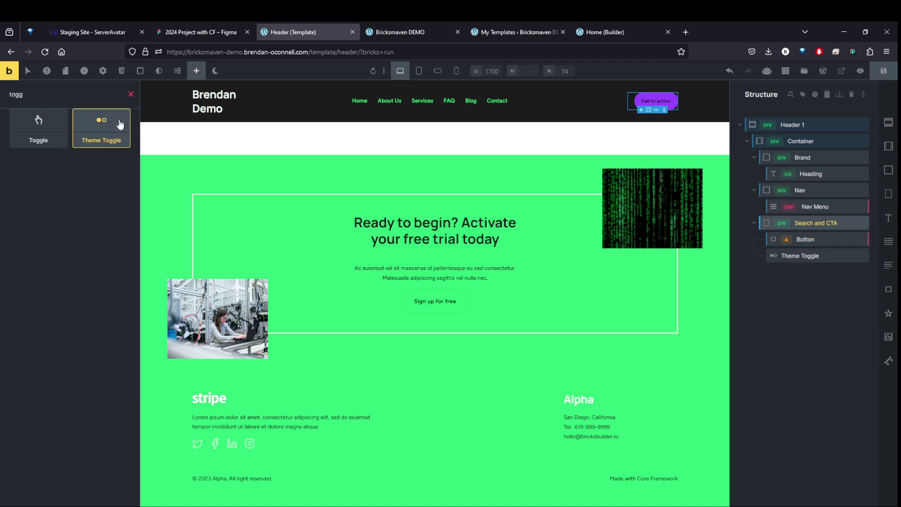
Step: Give the Theme Toggle a green primary background swatch and save the header template
left_click(772, 255)
left_click(52, 193)
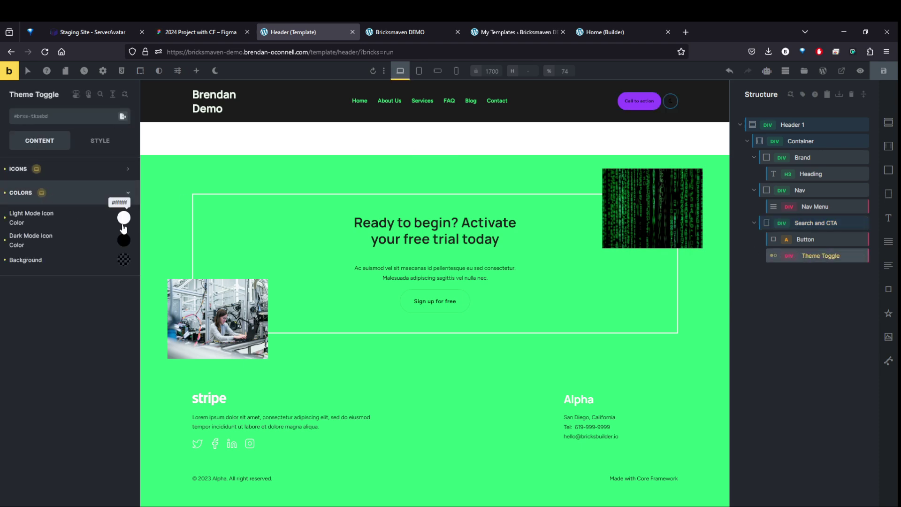
left_click(124, 259)
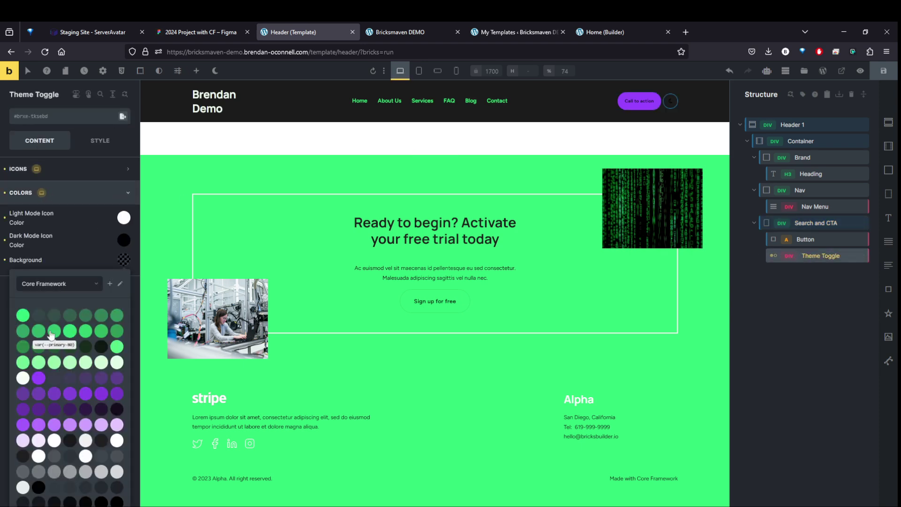
left_click(20, 333)
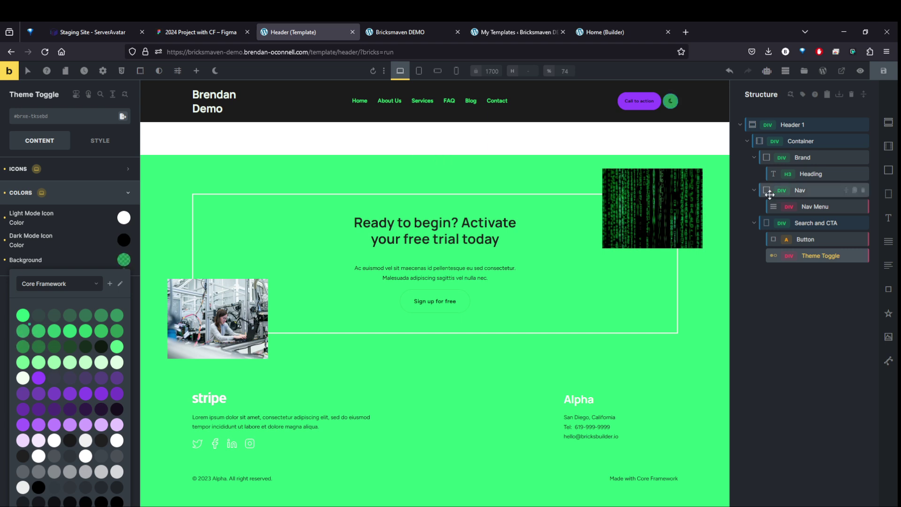
left_click(101, 315)
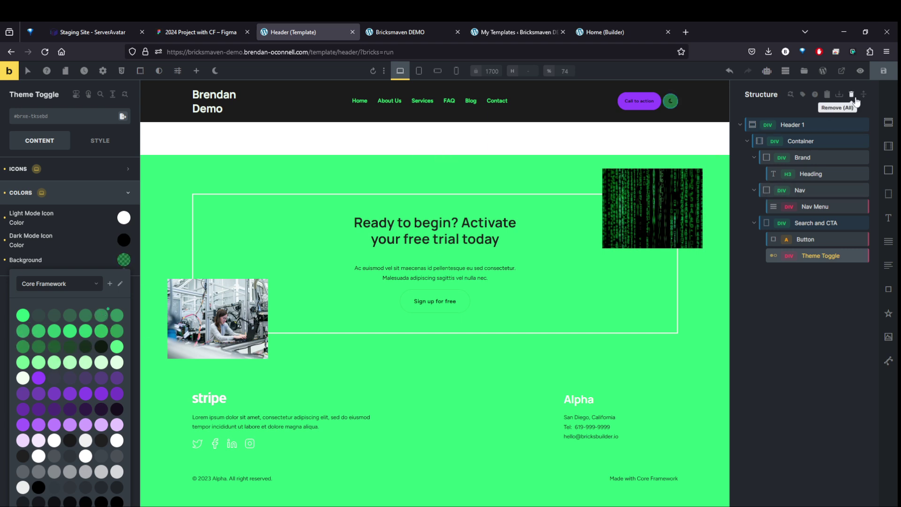
left_click(884, 71)
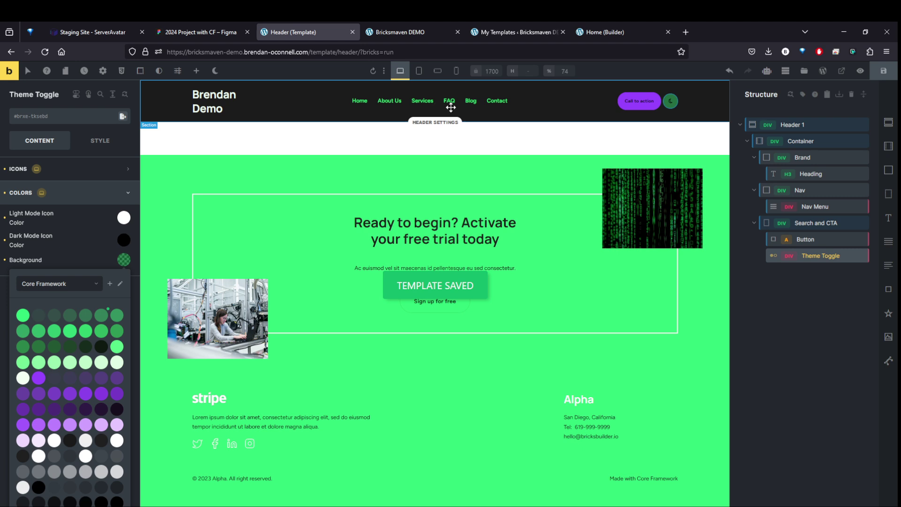
left_click(565, 104)
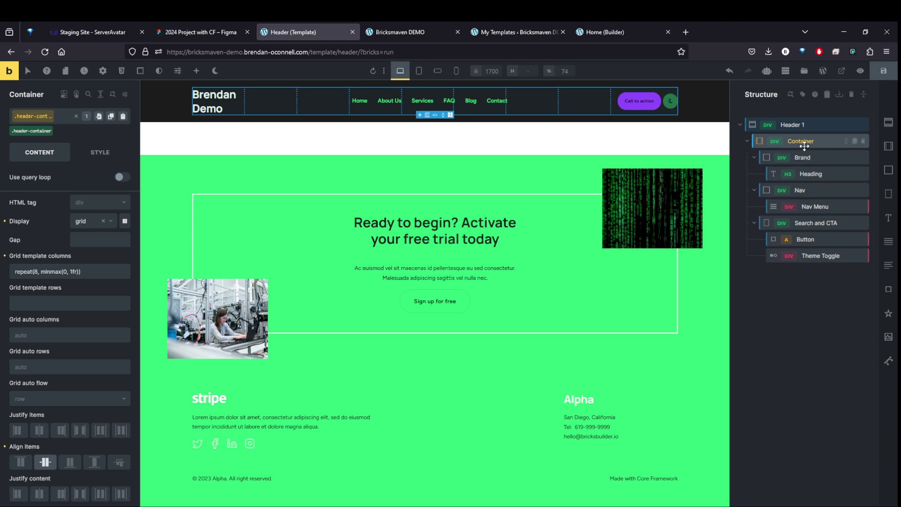
Step: Set the Brand element's grid column to 'span 2', save, and return to the templates list
left_click(812, 159)
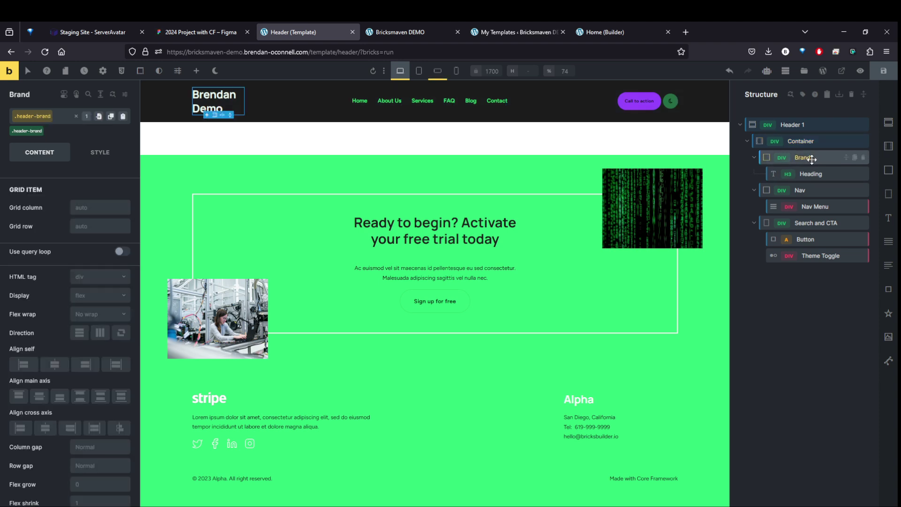
left_click(86, 207)
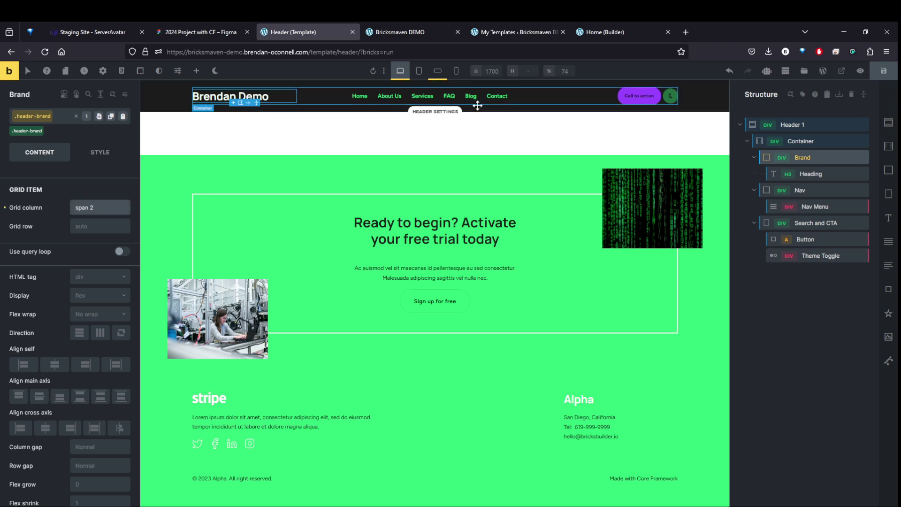
left_click(884, 70)
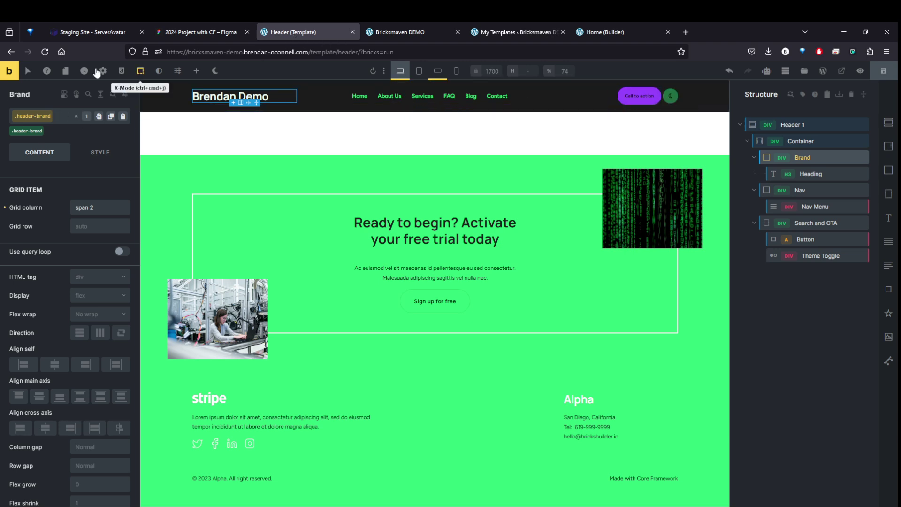
left_click(10, 71)
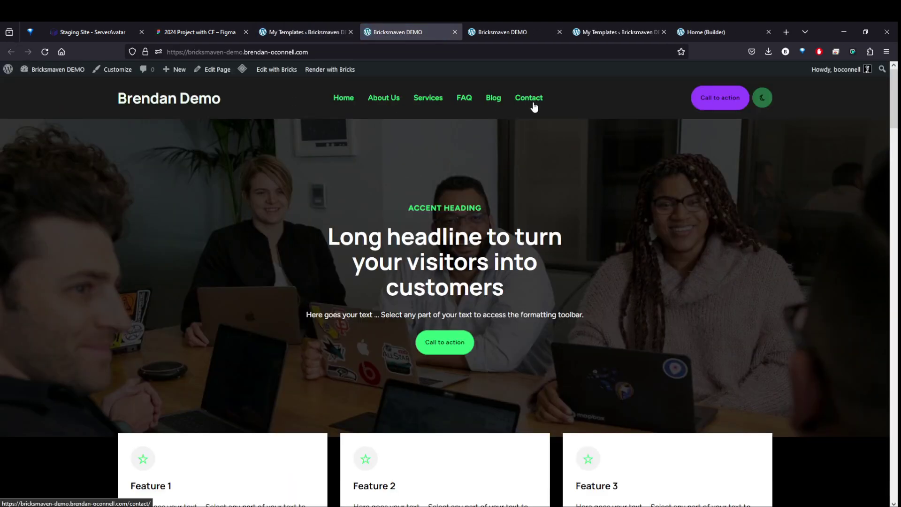
scroll(533, 103, "down", 2)
scroll(533, 103, "up", 2)
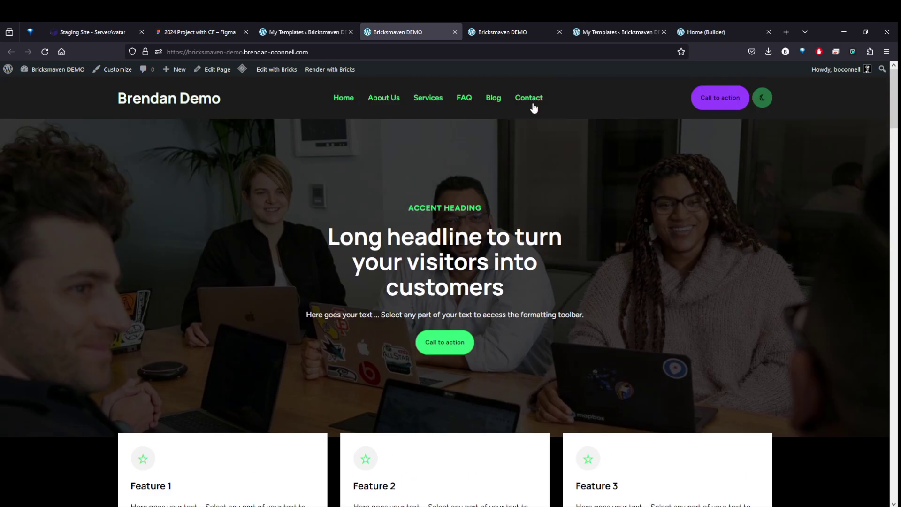
middle_click(388, 32)
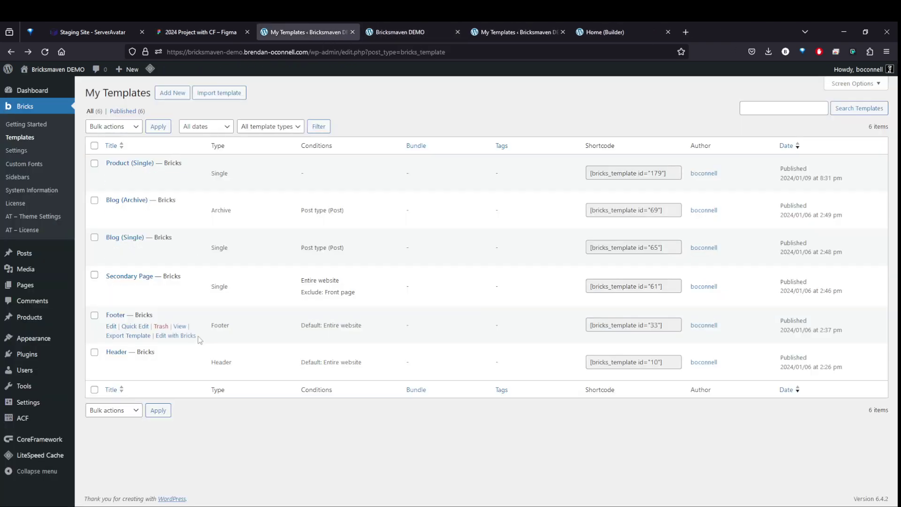
Step: Scroll the Figma Homepage canvas down to the Footer frame with its free-trial CTA box
left_click(201, 33)
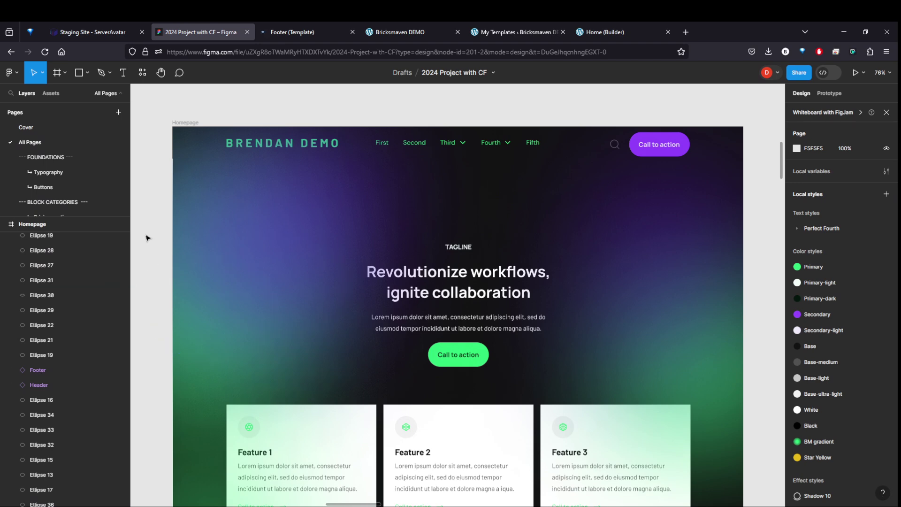
scroll(145, 236, "down", 5)
scroll(146, 236, "down", 20)
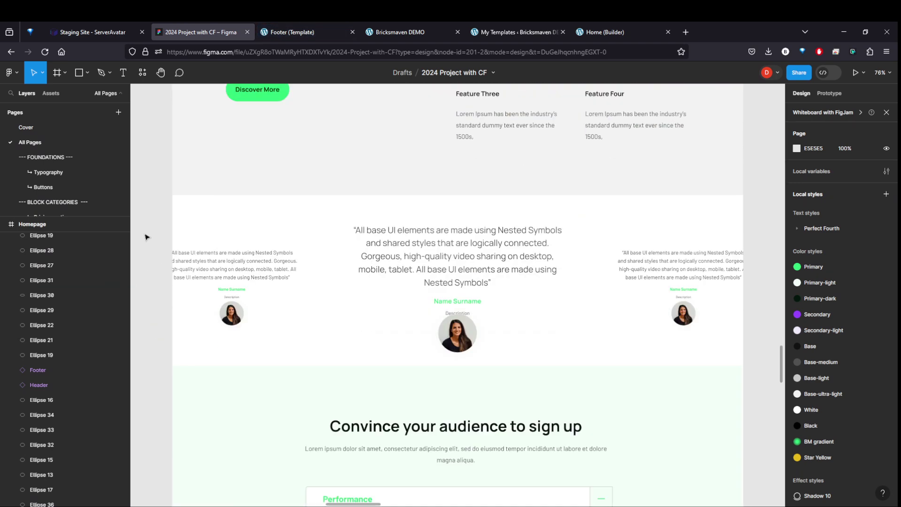
scroll(146, 236, "down", 5)
scroll(146, 237, "up", 2)
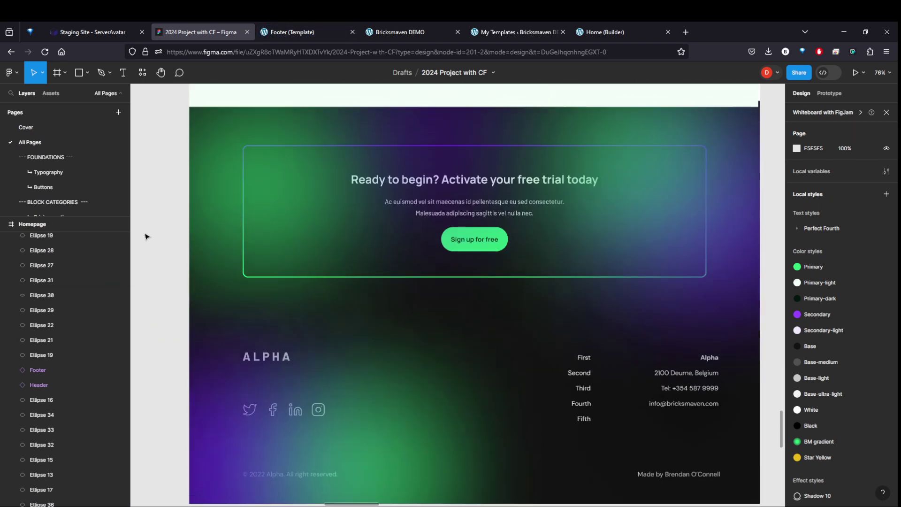
key("alt")
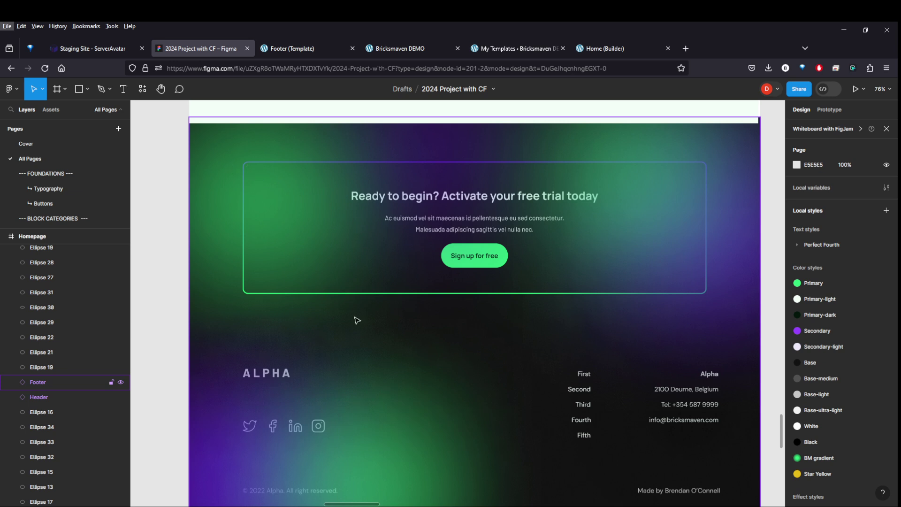
Step: In the Footer template, give the .cta section a dark-1-1 background and white text
left_click(310, 49)
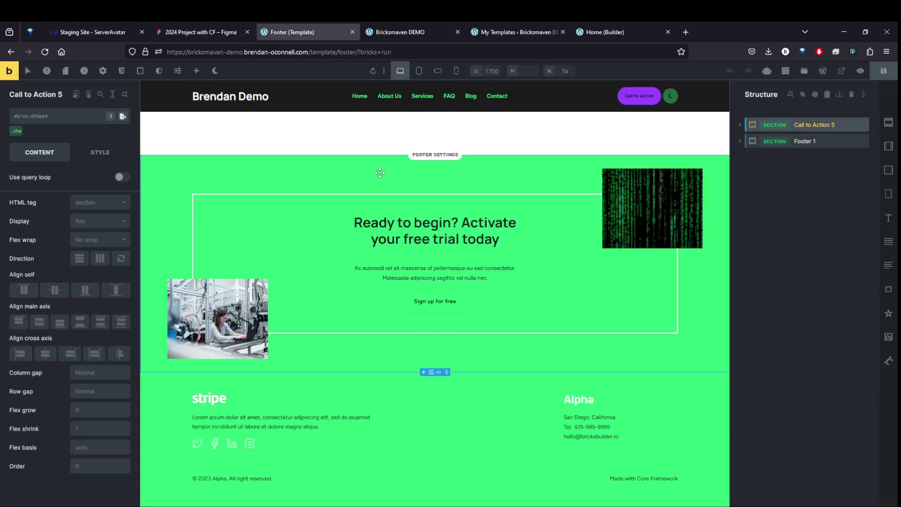
left_click(100, 152)
left_click(16, 131)
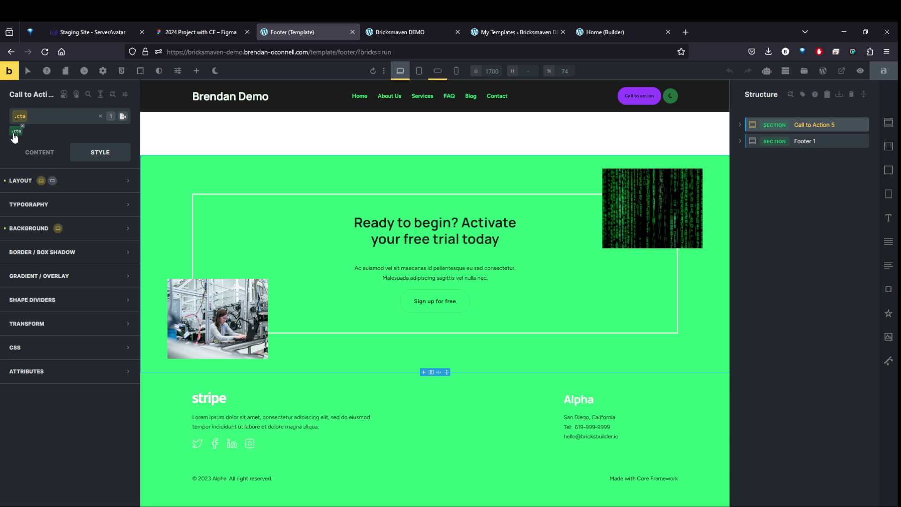
left_click(70, 228)
left_click(126, 252)
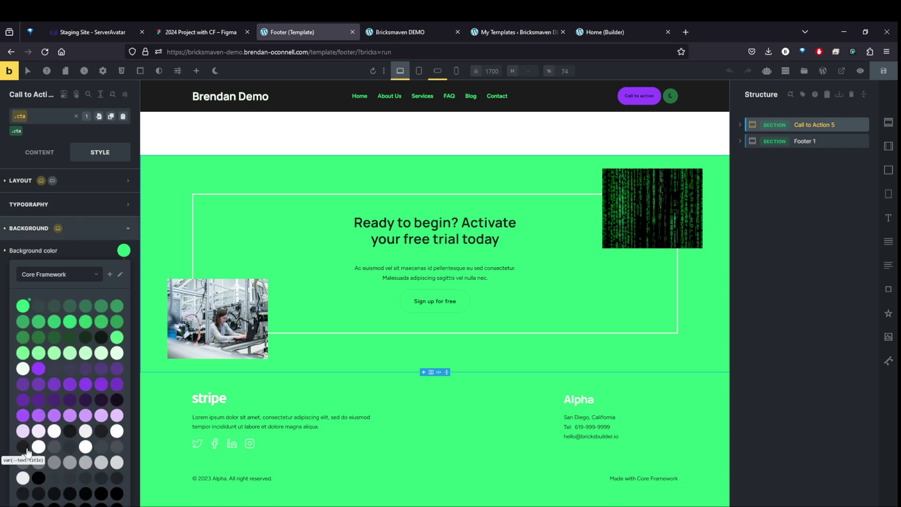
scroll(35, 482, "down", 1)
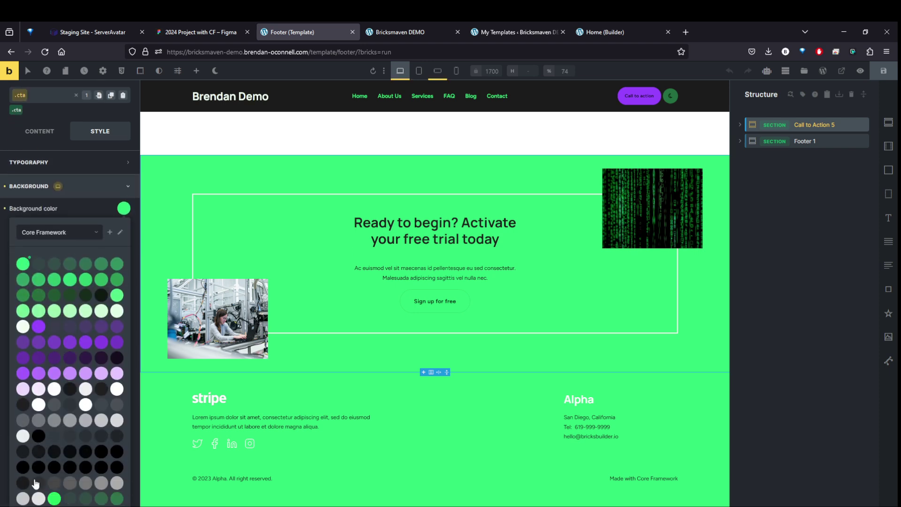
left_click(25, 485)
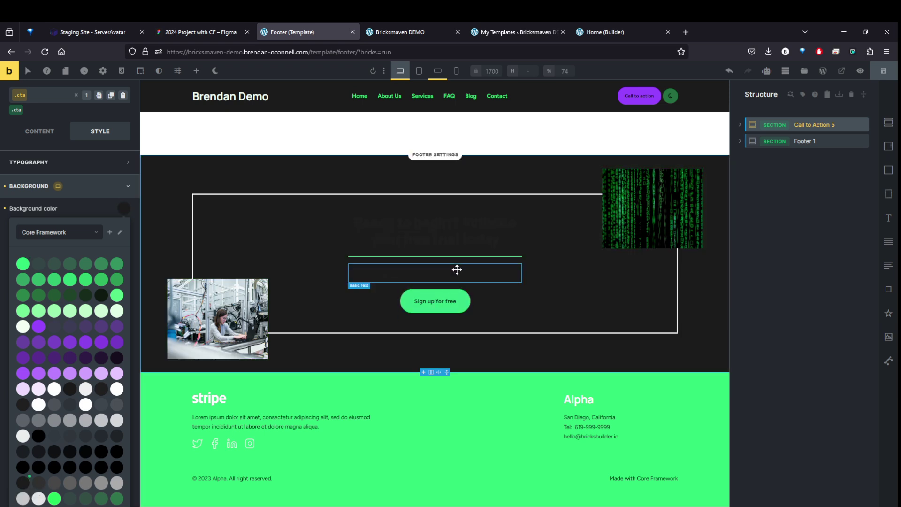
left_click(97, 193)
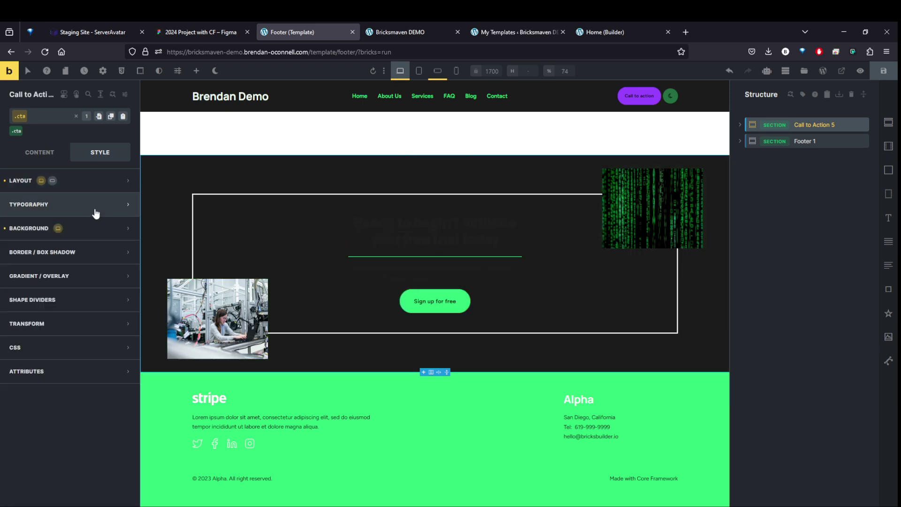
left_click(95, 206)
left_click(123, 227)
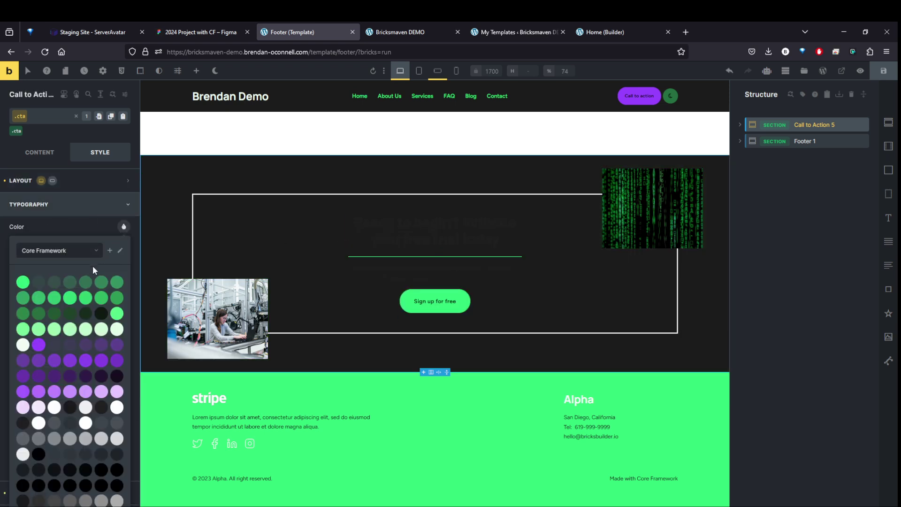
left_click(23, 345)
Step: Make the CTA heading text white
left_click(429, 237)
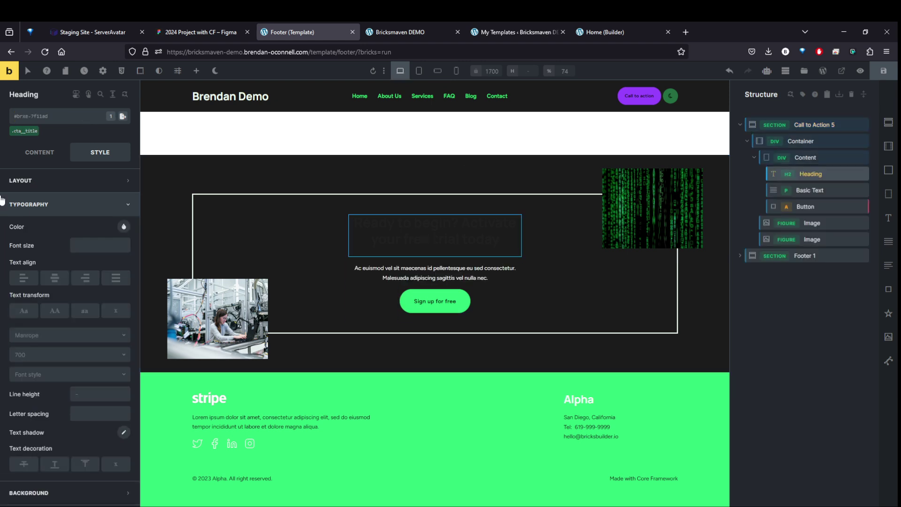
left_click(123, 226)
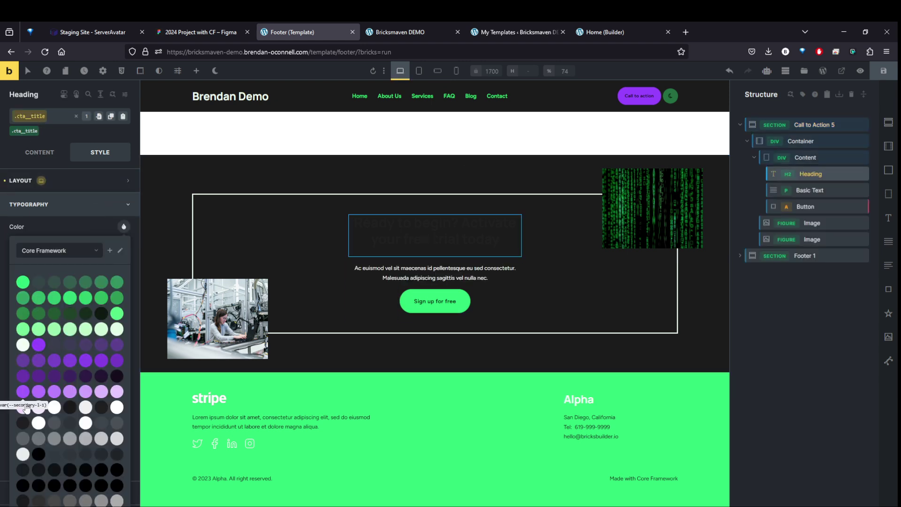
left_click(23, 345)
left_click(795, 346)
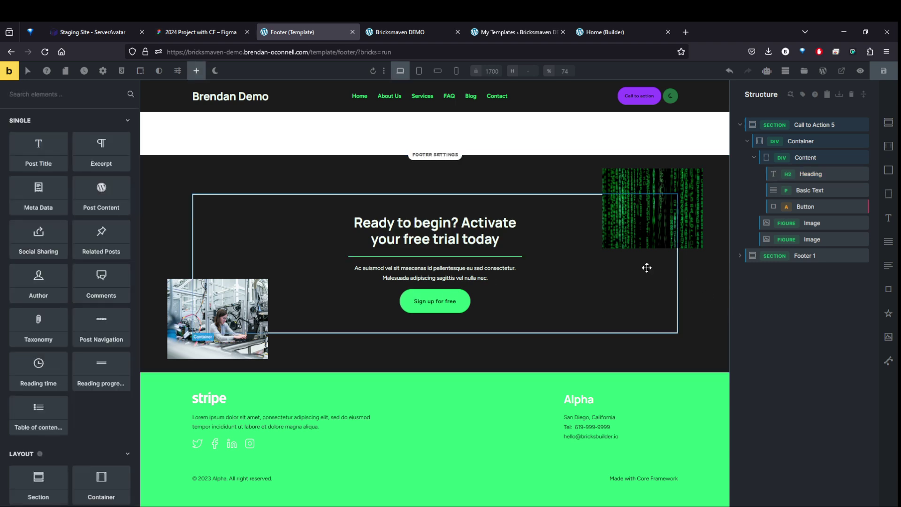
Step: Hide both CTA images, the lab photo and code-rain image, and save with Ctrl+S
left_click(812, 240)
right_click(771, 220)
left_click(823, 227)
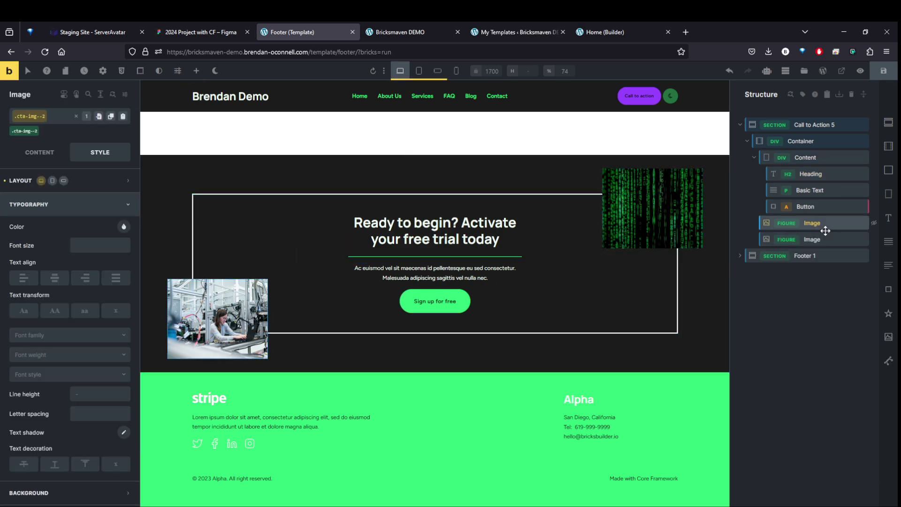
right_click(821, 241)
left_click(823, 248)
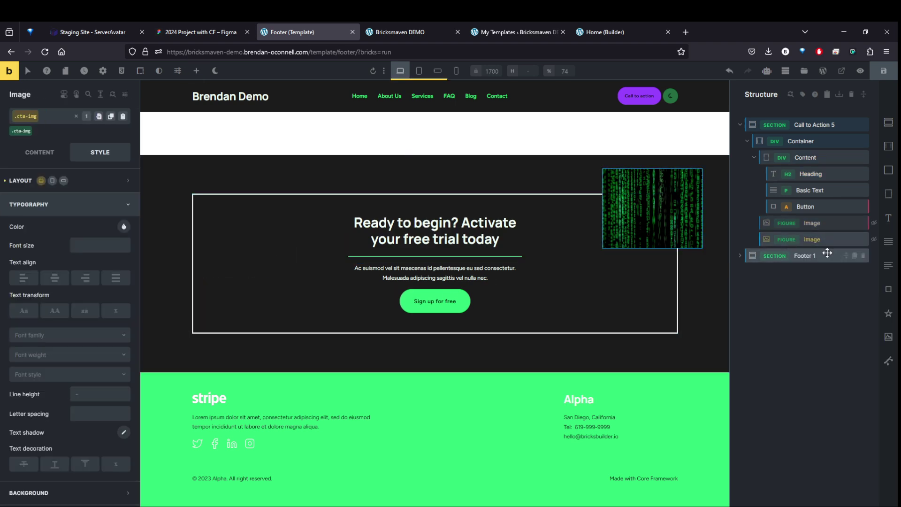
left_click(797, 295)
key("ctrl+s")
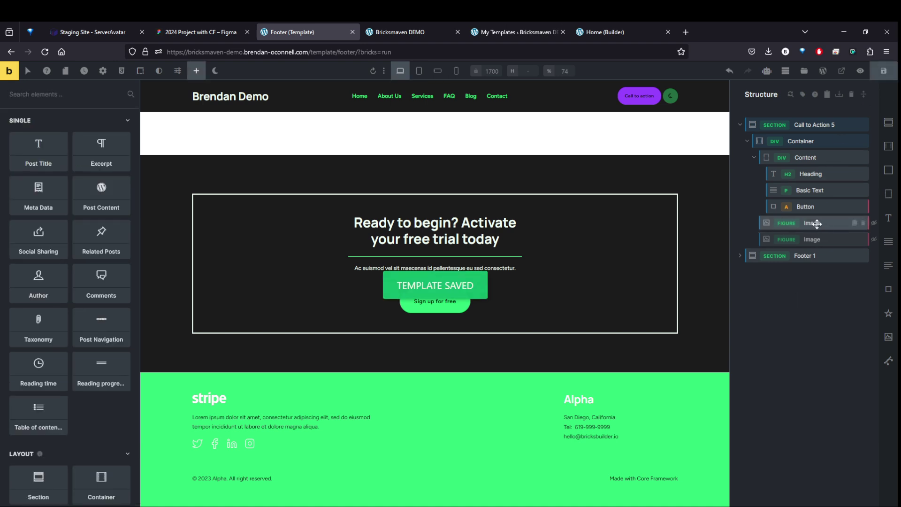
Step: Give the Footer 1 section a dark background and white text
left_click(806, 256)
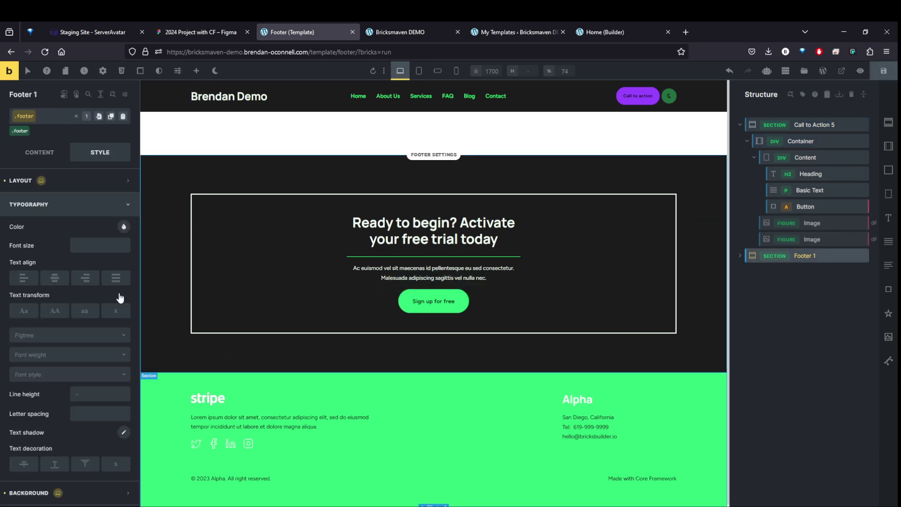
left_click(62, 207)
left_click(98, 230)
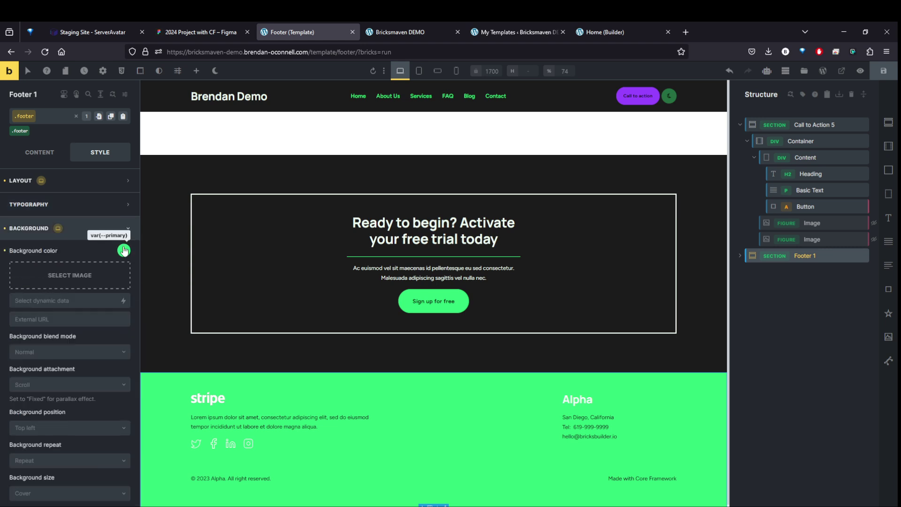
left_click(123, 249)
scroll(34, 446, "down", 1)
scroll(35, 450, "down", 3)
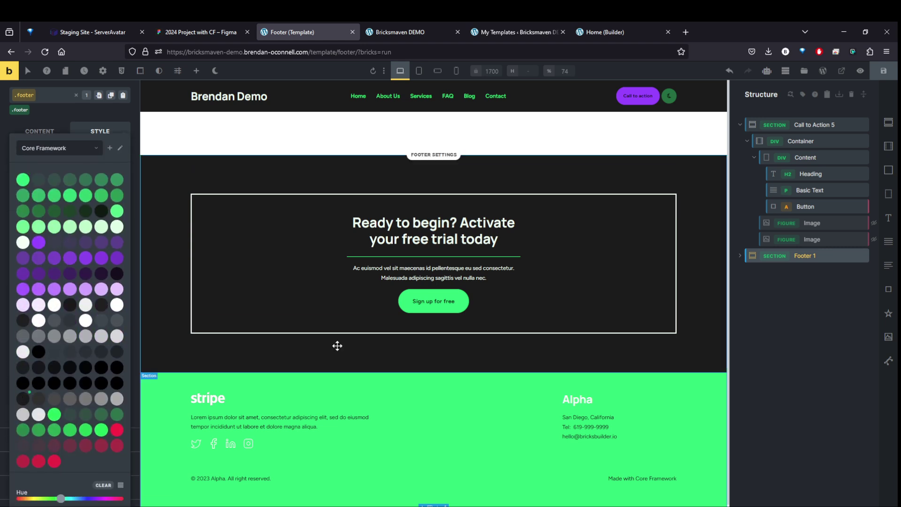
key("ctrl+z")
scroll(78, 169, "up", 4)
left_click(70, 204)
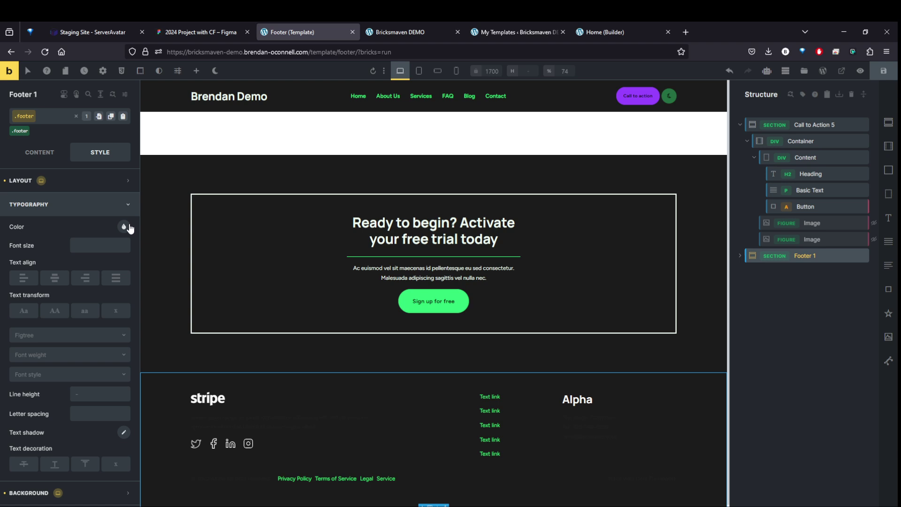
left_click(124, 227)
left_click(28, 345)
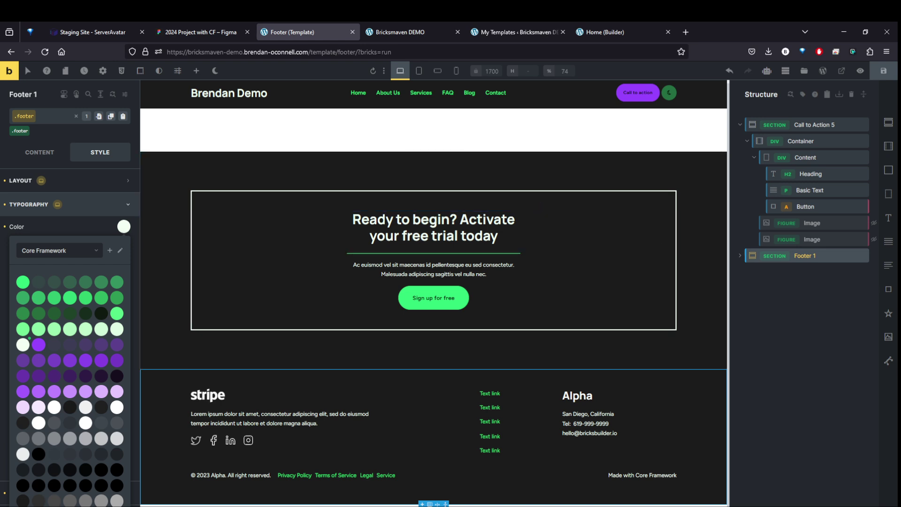
Step: Target the CTA container's .cta-container class, inspect its custom CSS, and open the Container's context menu
left_click(330, 228)
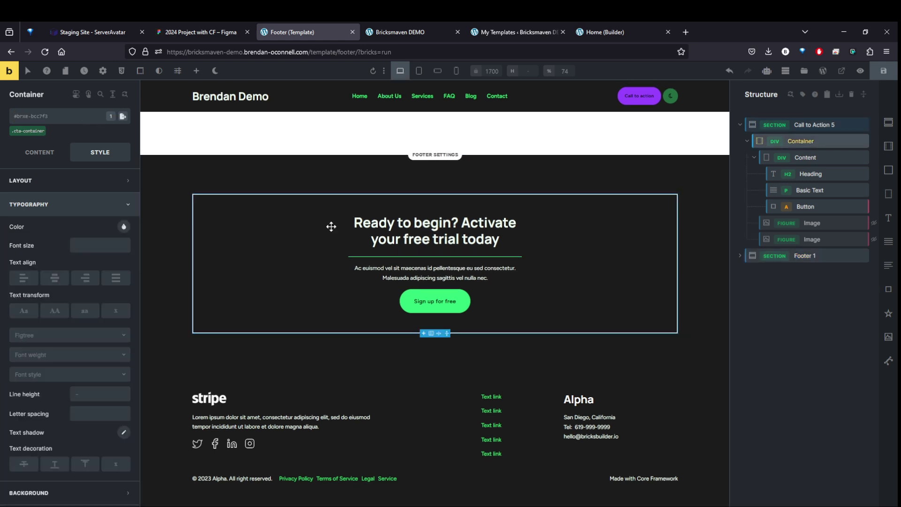
left_click(25, 132)
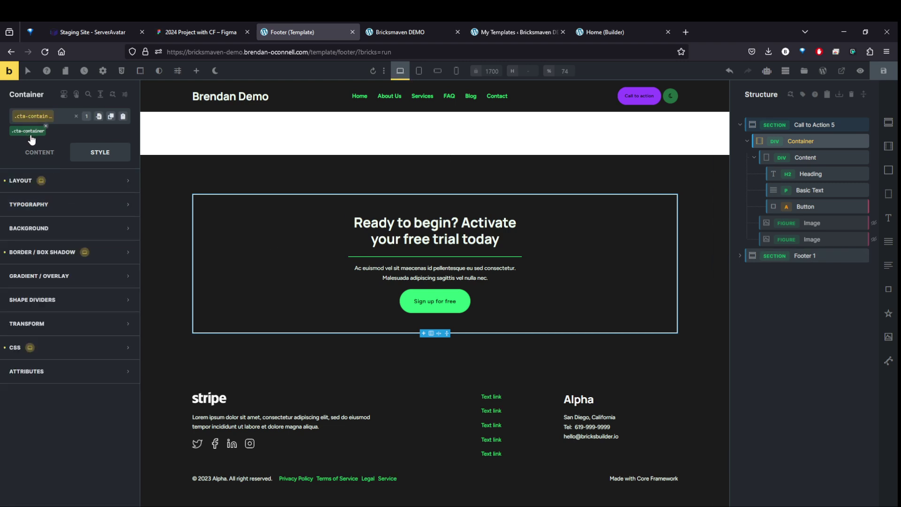
left_click(32, 347)
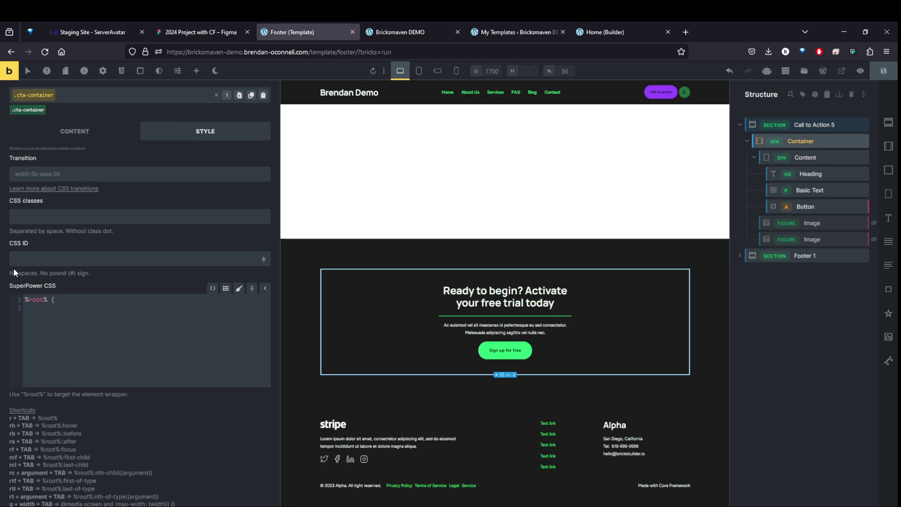
scroll(13, 267, "up", 3)
left_click(10, 238)
scroll(94, 282, "up", 4)
left_click(70, 282)
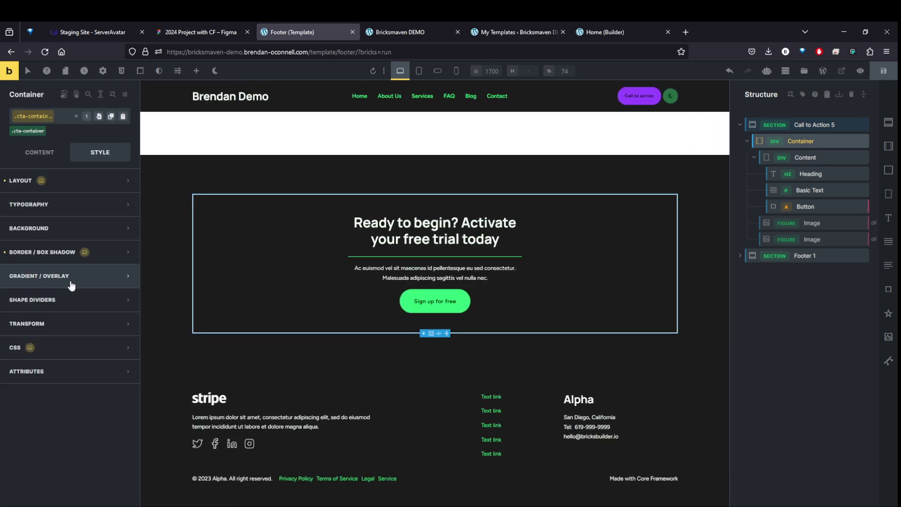
left_click(48, 348)
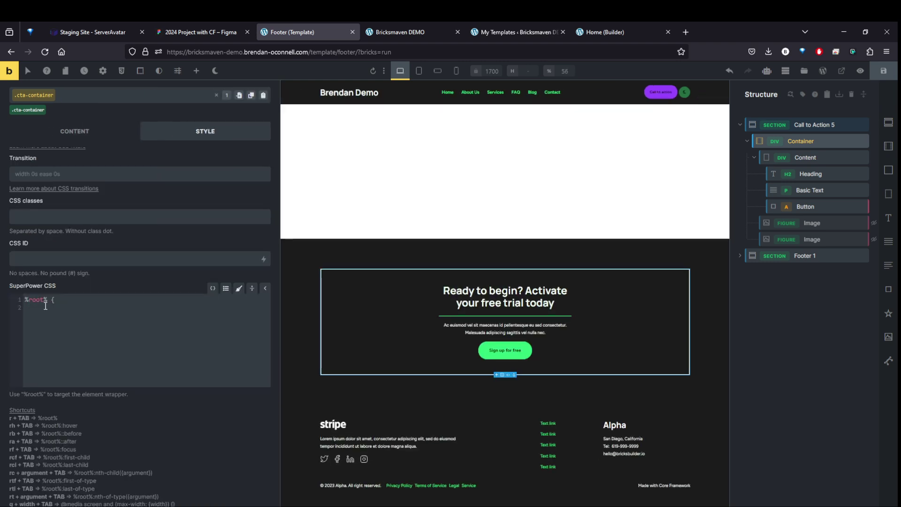
key("ctrl+a")
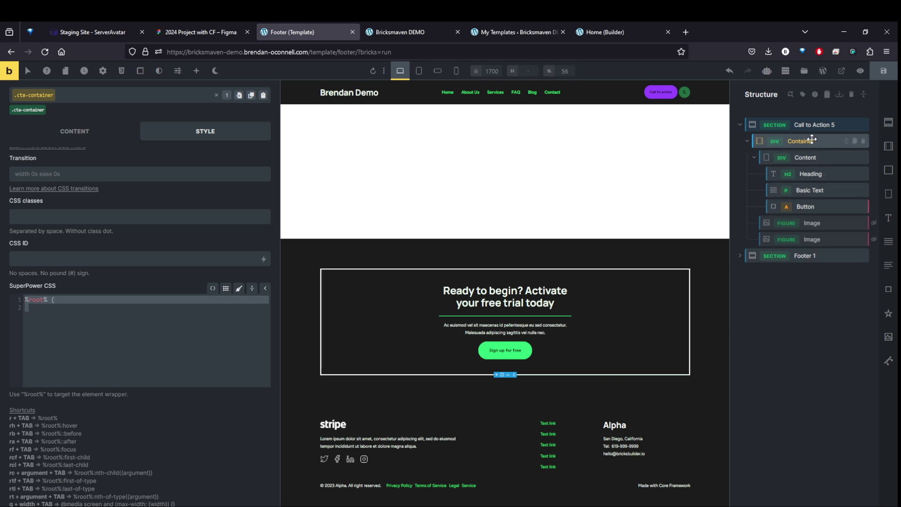
left_click(104, 135)
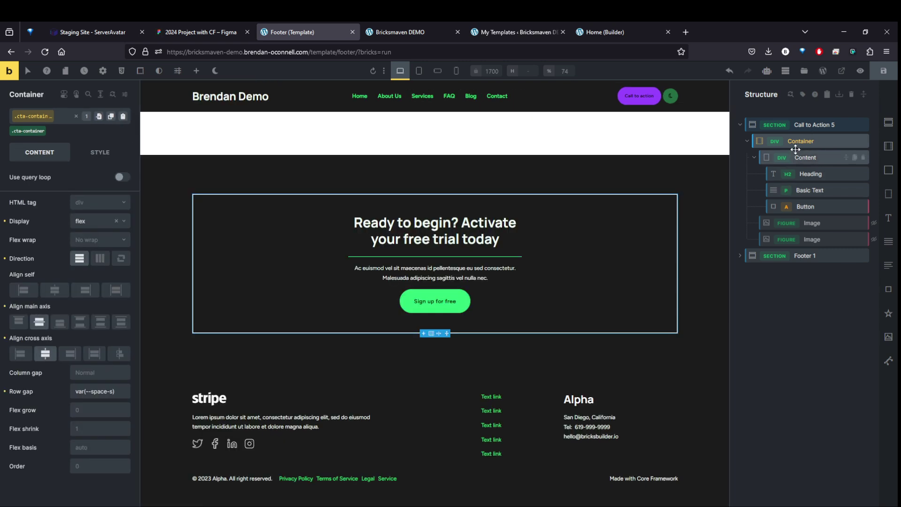
right_click(799, 143)
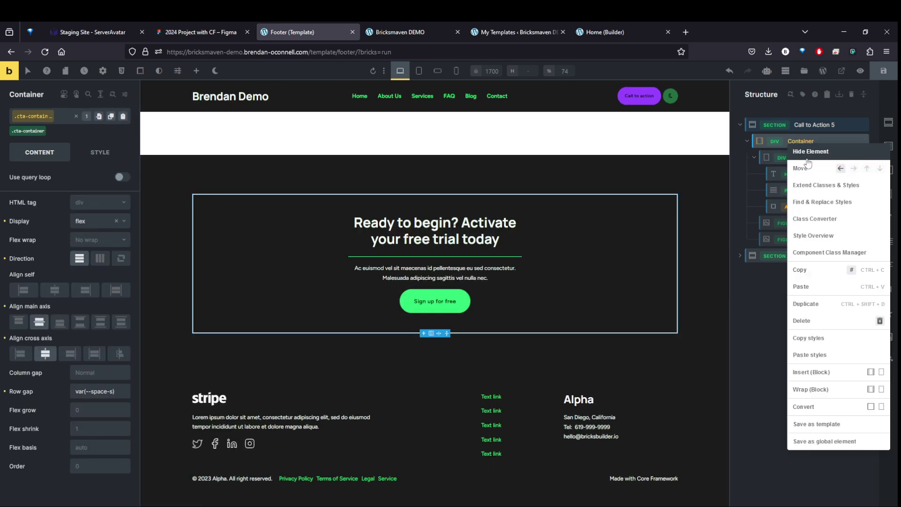
Step: Use an AI prompt in Class Manager to add a 2px primary-to-secondary gradient border to .cta-container, then save
left_click(821, 254)
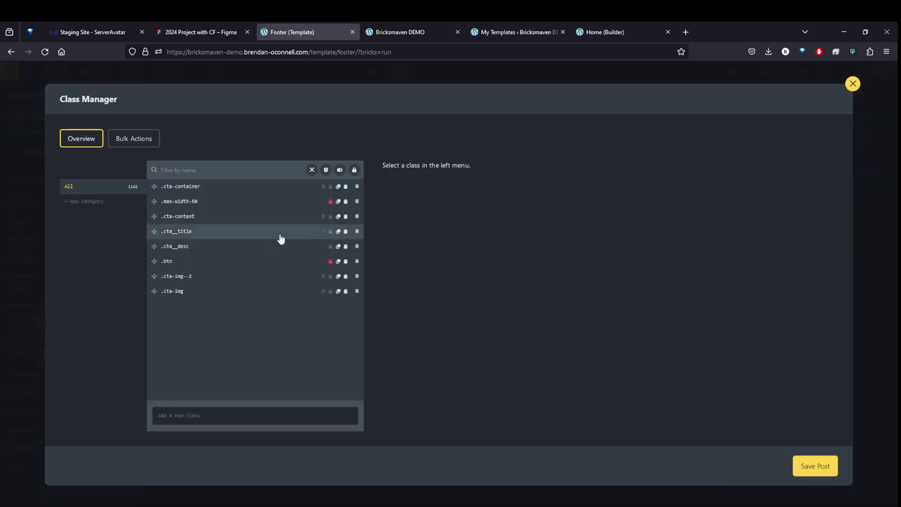
left_click(184, 187)
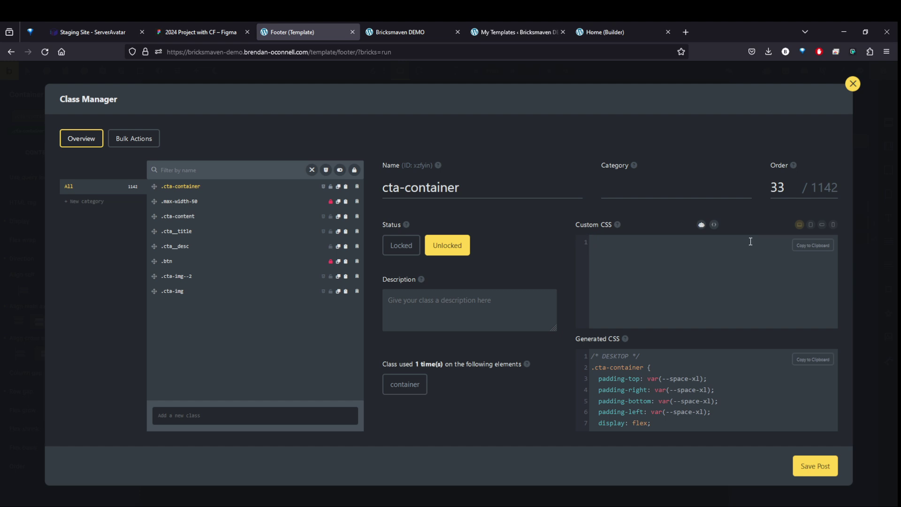
left_click(702, 225)
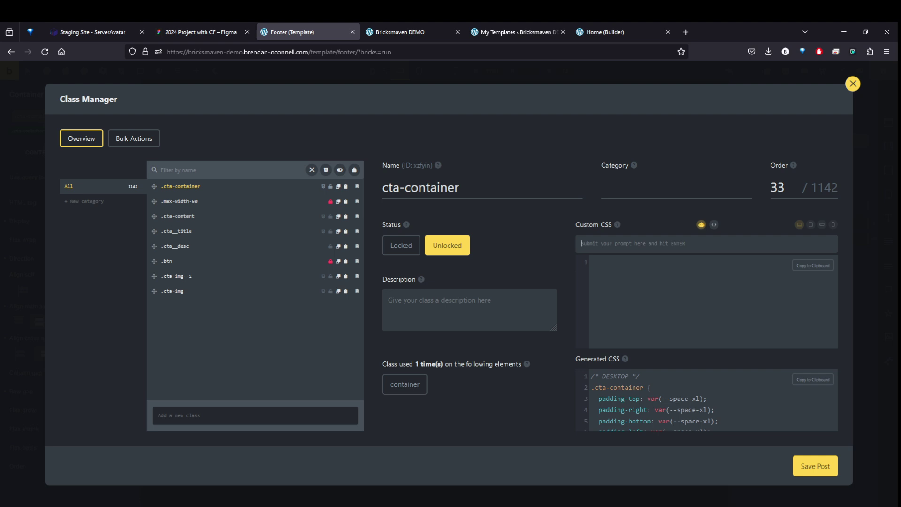
type("2px")
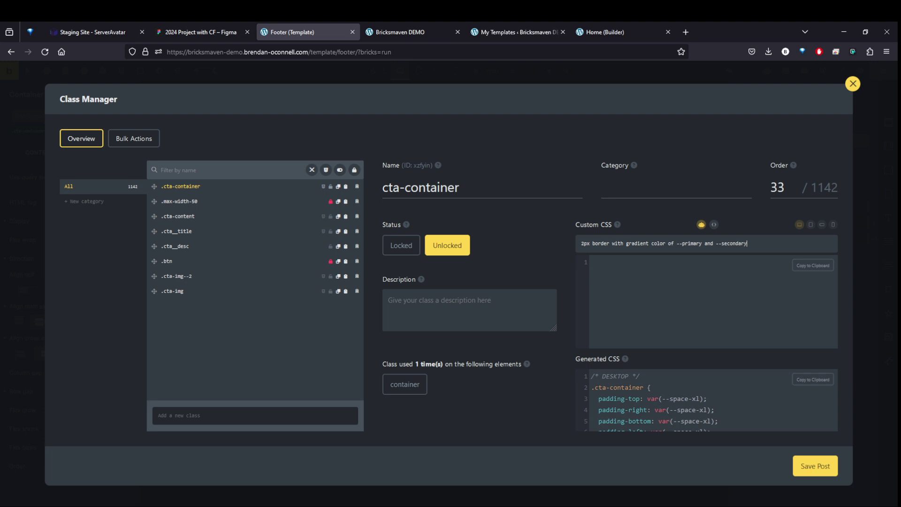
key("ctrl+a")
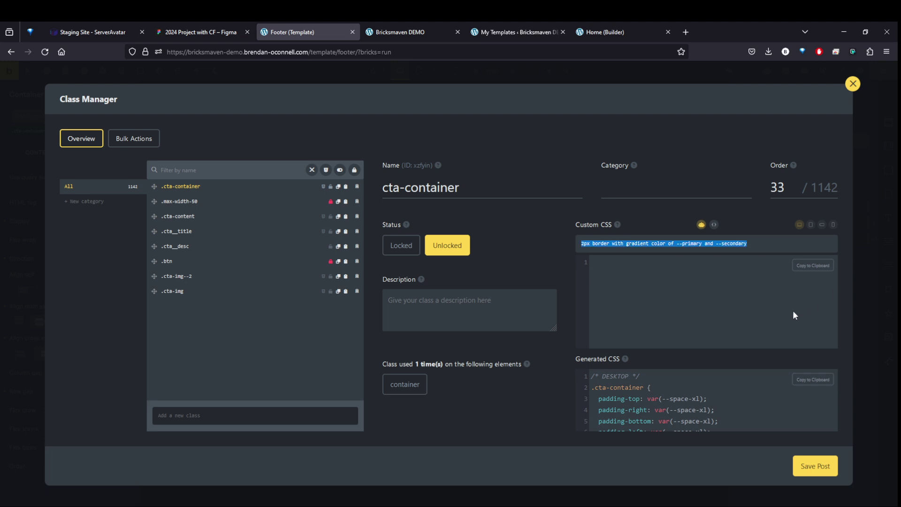
left_click(809, 243)
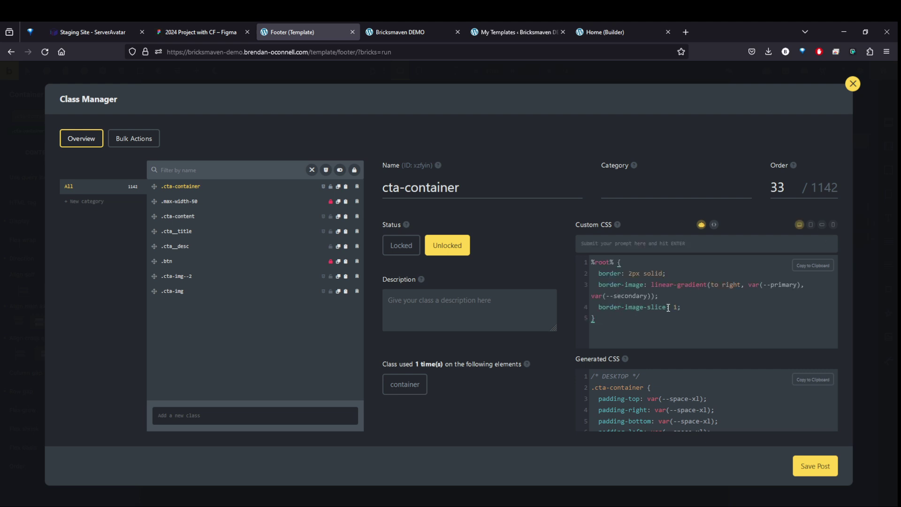
left_click(805, 460)
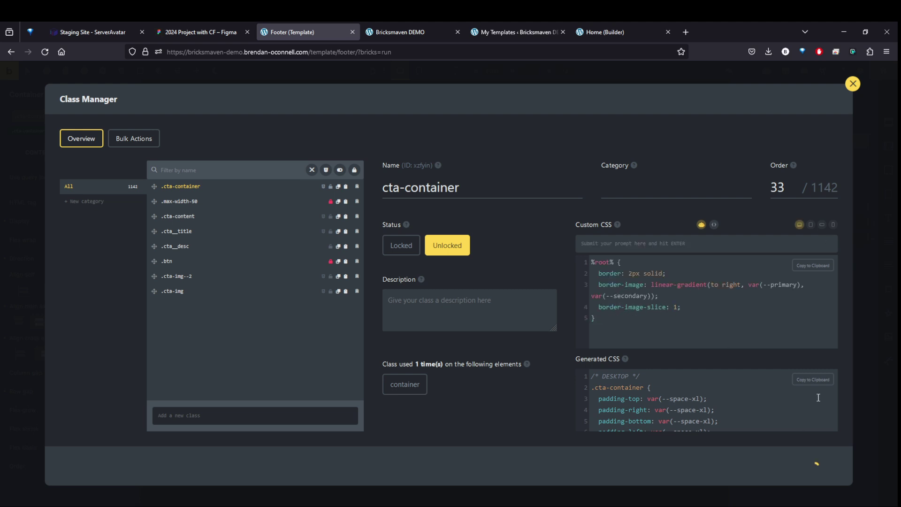
left_click(855, 87)
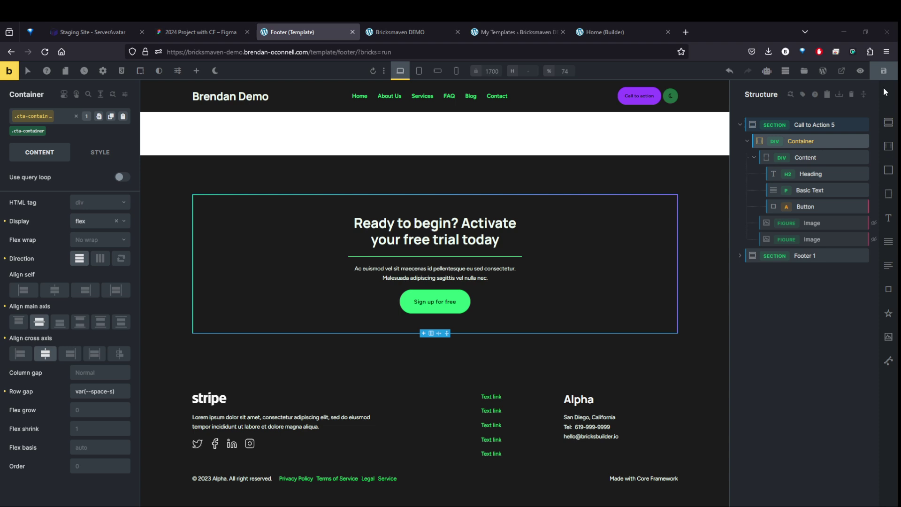
Step: Check the green and purple glow accents in the Figma footer design, then return to the Footer template
left_click(204, 37)
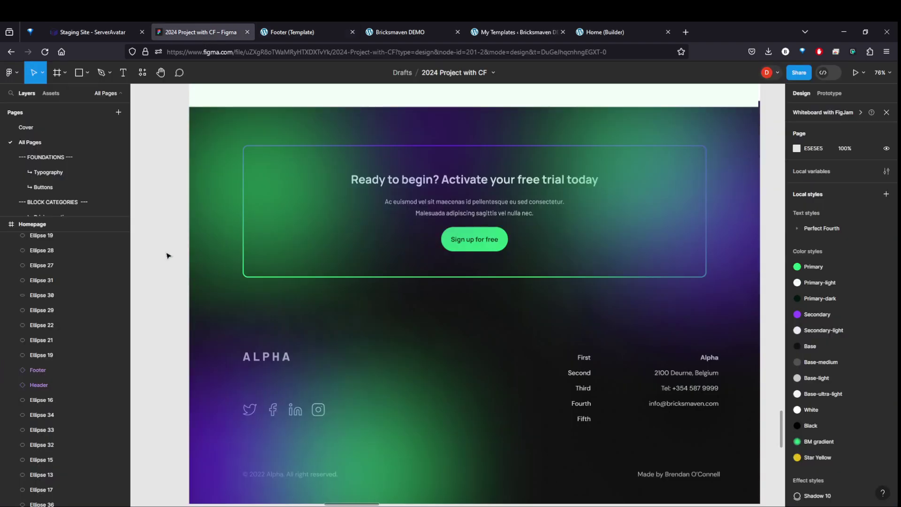
left_click_drag(151, 235, 127, 230)
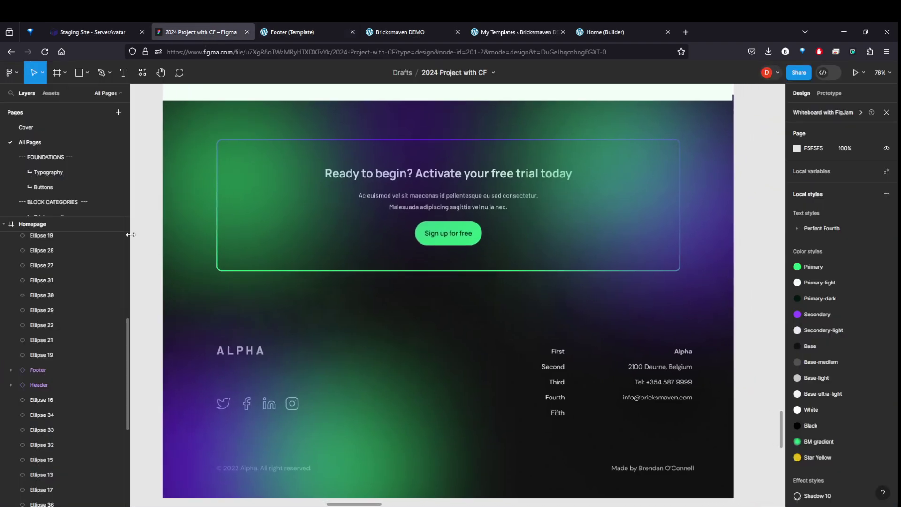
left_click(290, 34)
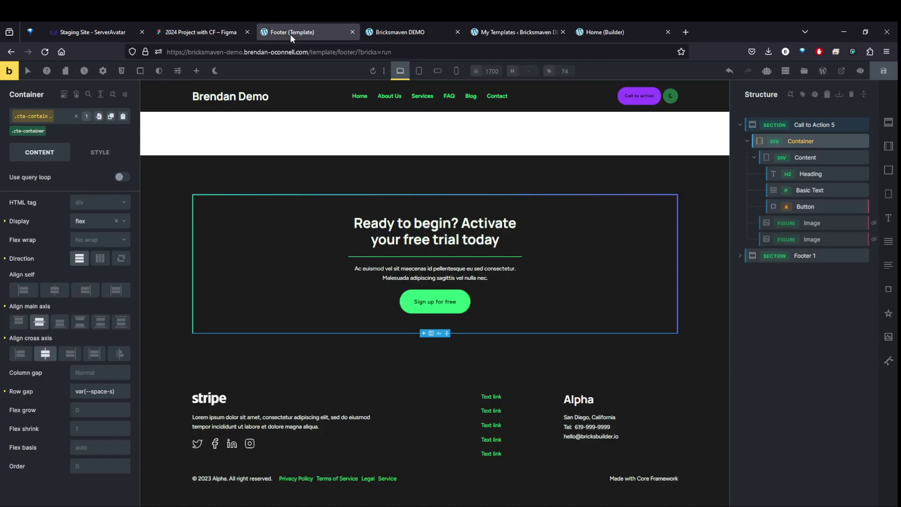
Step: Add a new 'primary-blur' class to the Call to Action 5 section and bring up its custom CSS
left_click(810, 126)
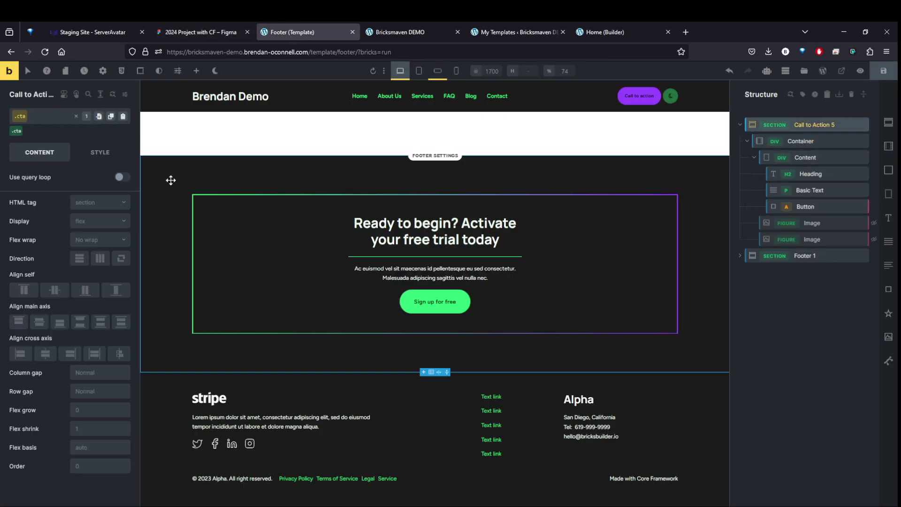
left_click(34, 121)
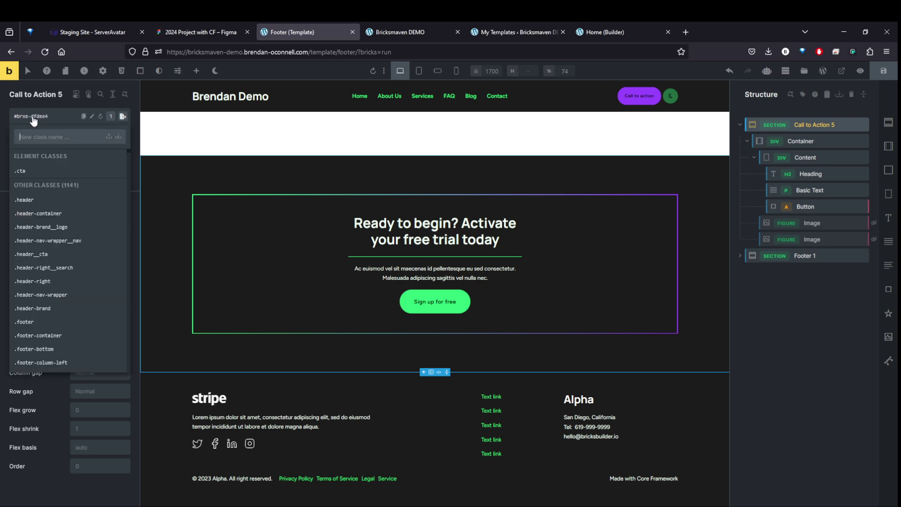
type("blur")
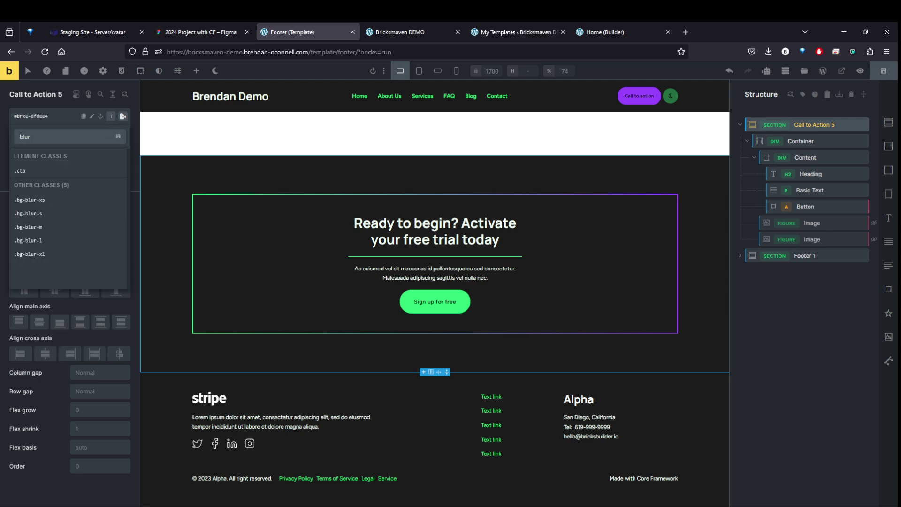
key("Return")
left_click(28, 120)
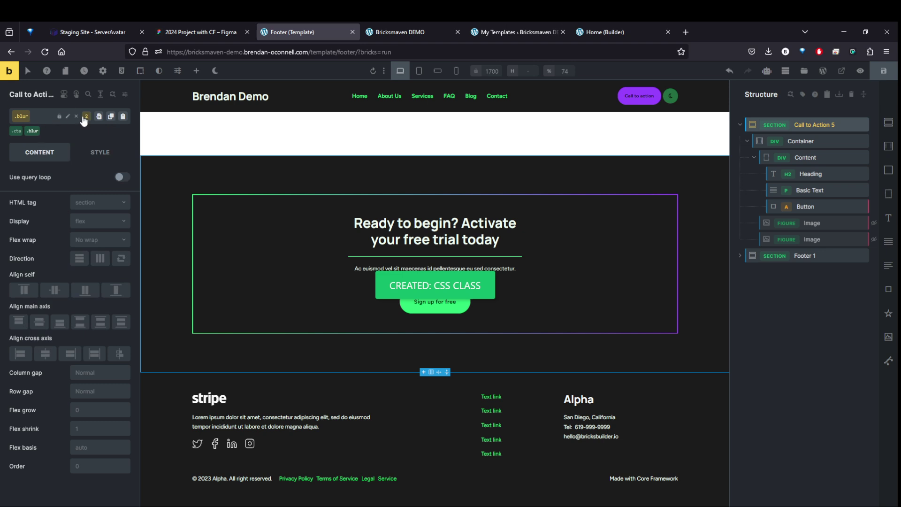
left_click(67, 116)
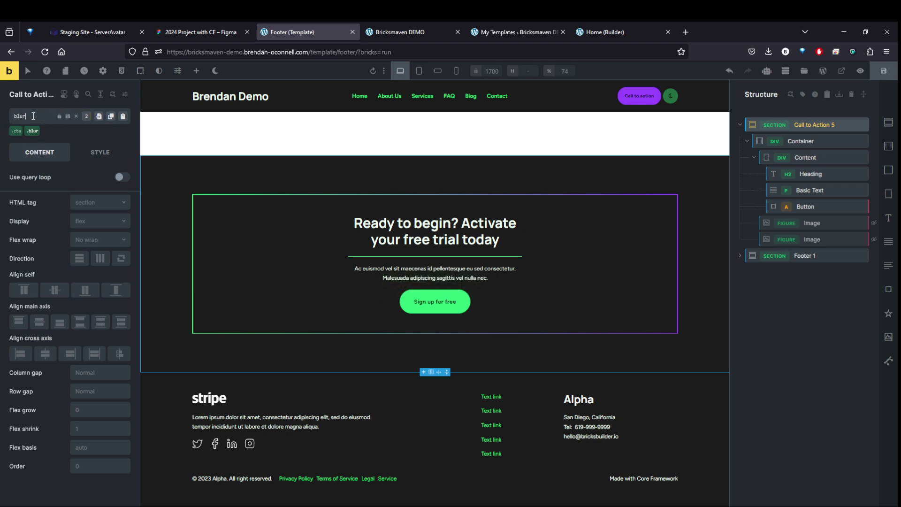
type("primary-")
key("Return")
left_click(101, 152)
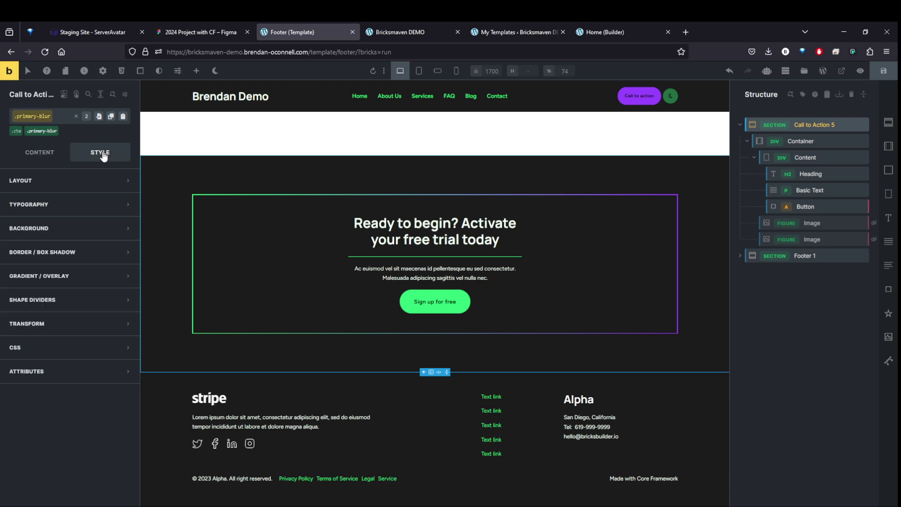
left_click(80, 347)
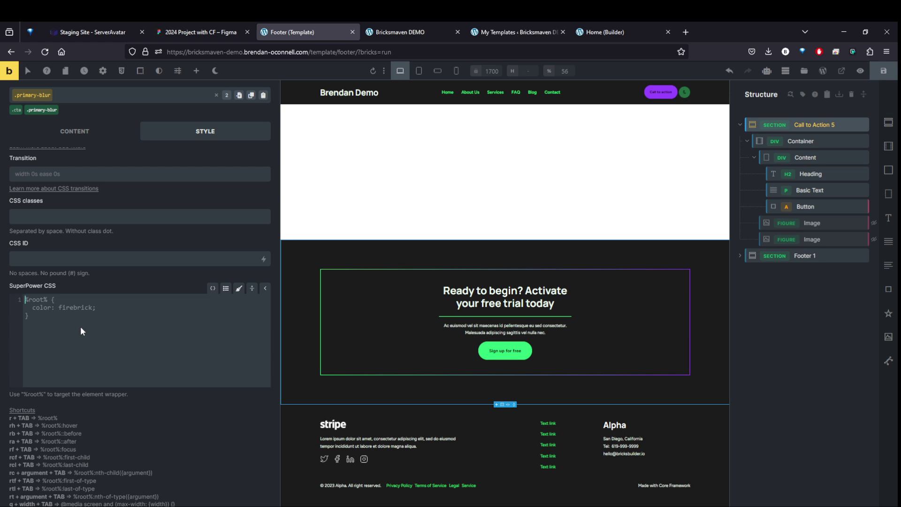
Step: Give the %root% rule position: relative and isolation: isolate
type("r")
key("Tab")
type("{")
key("Return")
type("pos")
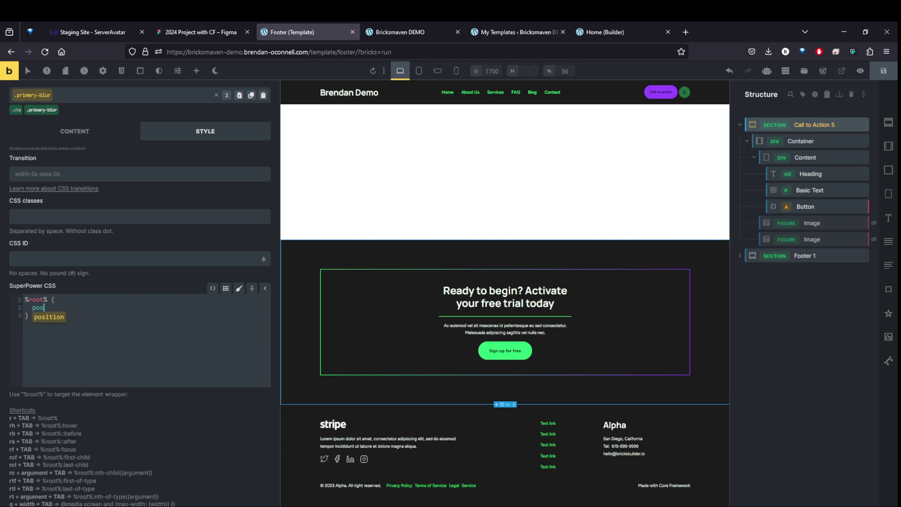
type("ition: relative;")
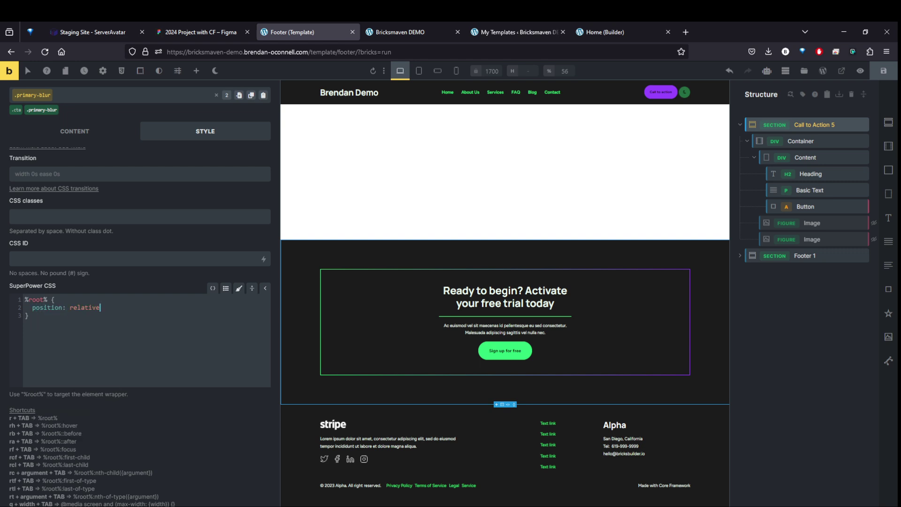
key("Return")
type("isolation: isolate;")
Step: Start a %root%::before rule with content: ""
key("Down")
key("Return")
key("Return")
type("body")
key("BackSpace")
key("BackSpace")
key("BackSpace")
type("b")
key("Tab")
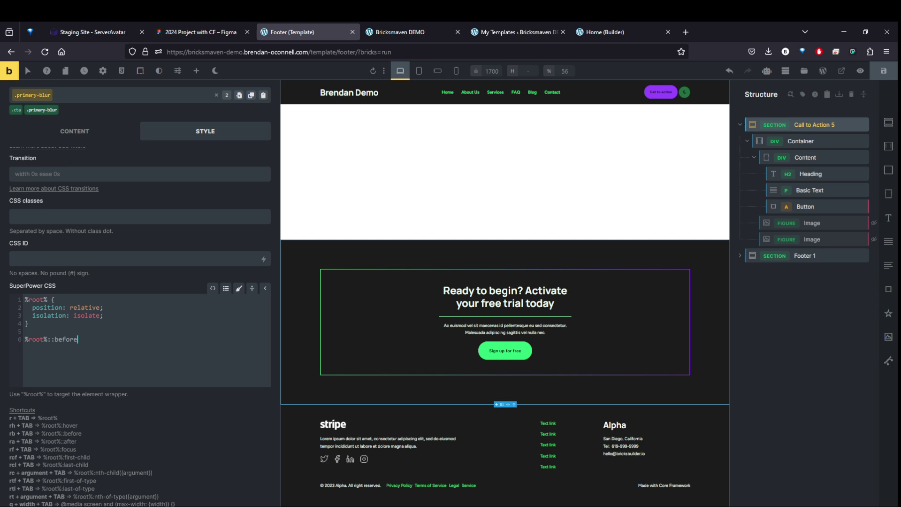
type("{")
key("Return")
type("content:")
type(" ::")
key("BackSpace")
key("BackSpace")
type("\"\";")
key("Return")
Step: Size the ::before at 50rem by 50rem with a var(--primary) background colour
type("width 50rem;")
key("Return")
type("height:")
left_click(51, 355)
type(":")
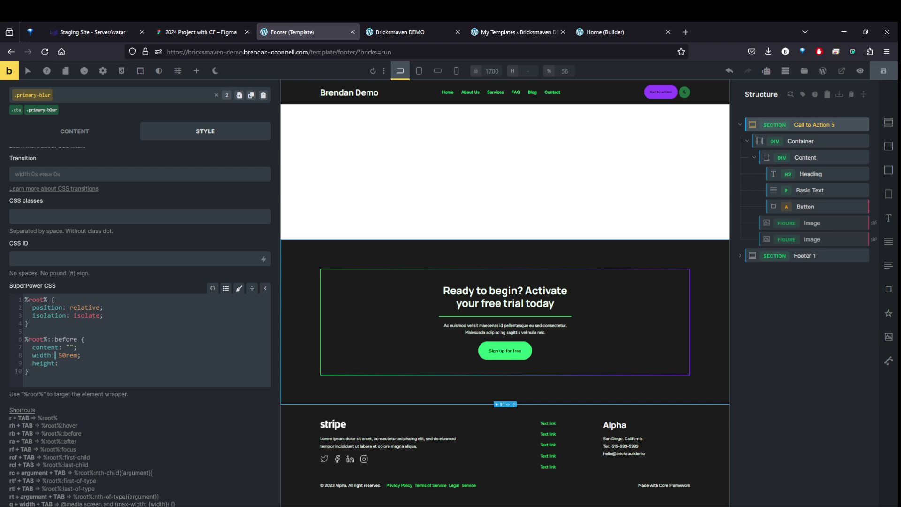
left_click(58, 363)
left_click(59, 363)
type("50rem;")
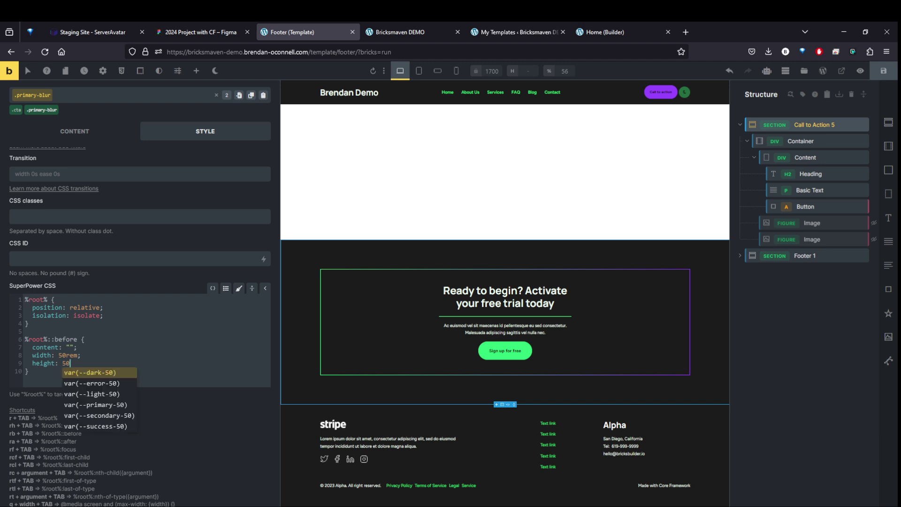
key("Return")
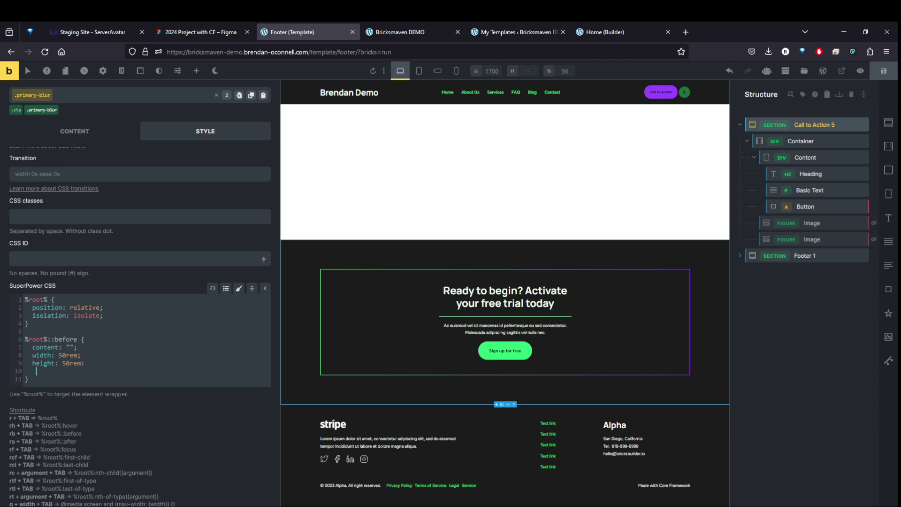
key("BackSpace")
key("BackSpace")
key("BackSpace")
key("BackSpace")
type(";")
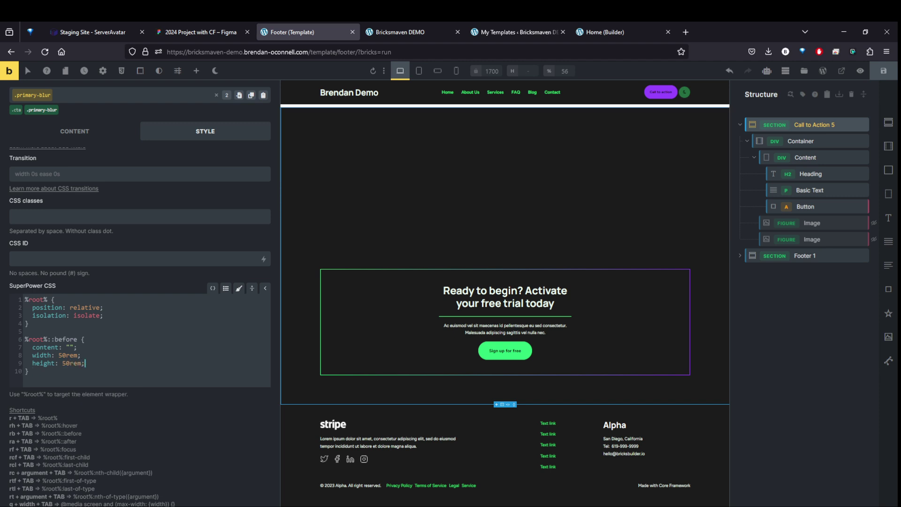
key("Return")
type("background-")
type("color: var(")
type("--")
type("primary")
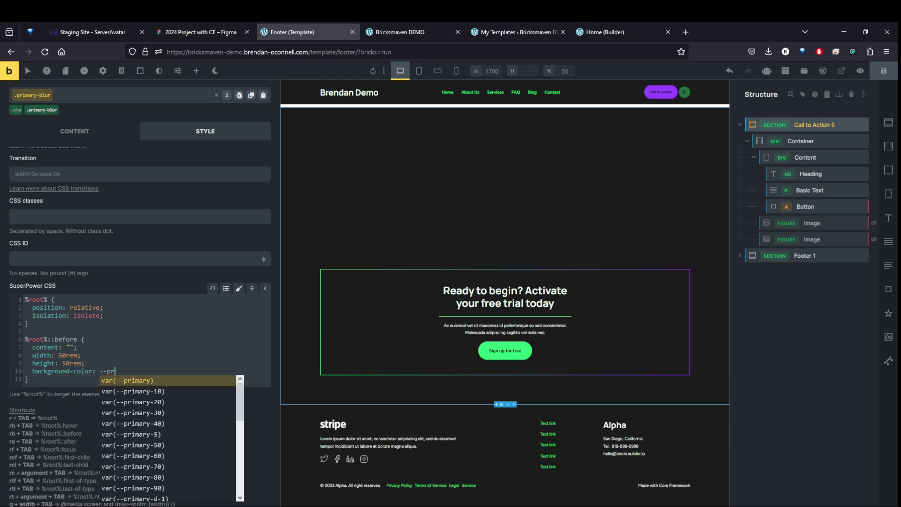
key("Return")
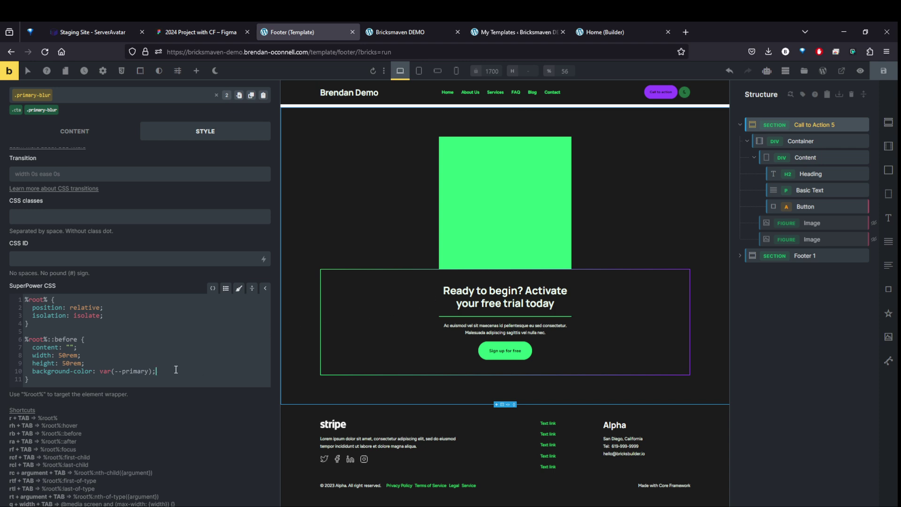
Step: Position it absolute at top 0, left 0 with z-index -1, and start a rotate(-10deg) transform
key("Return")
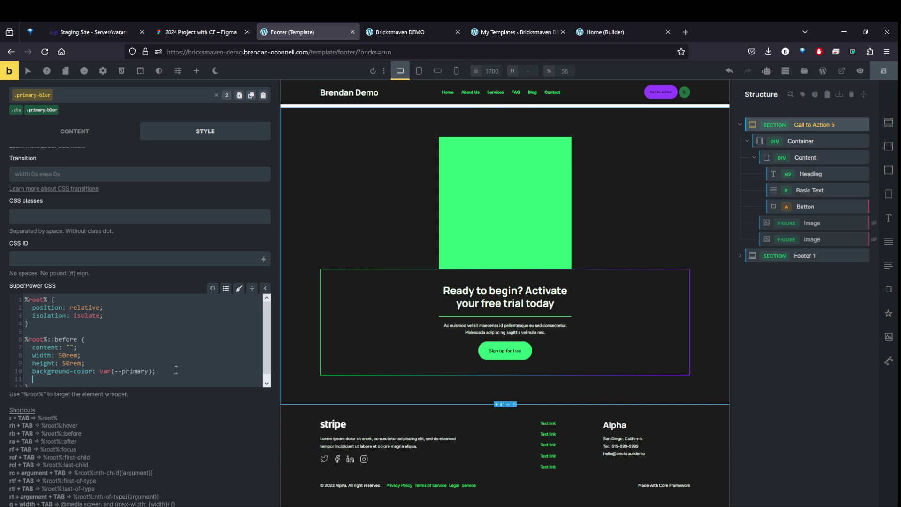
type("position")
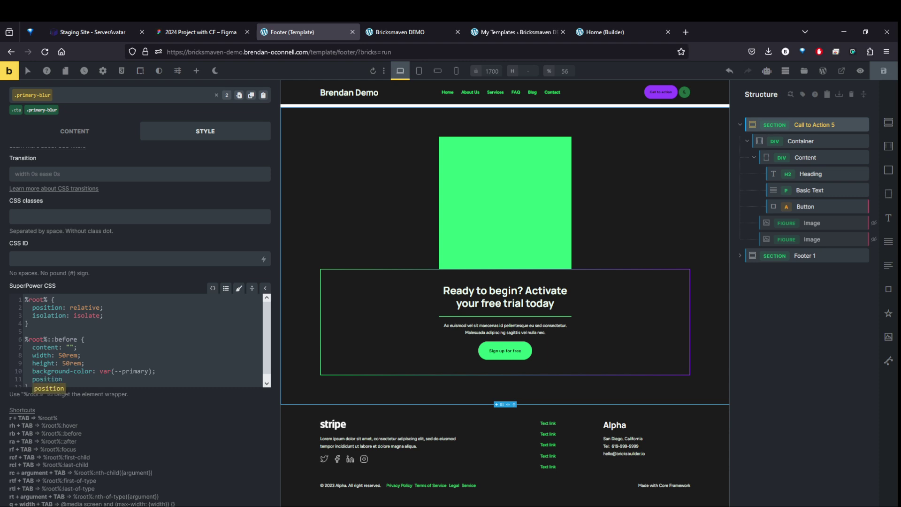
type(": absolute;")
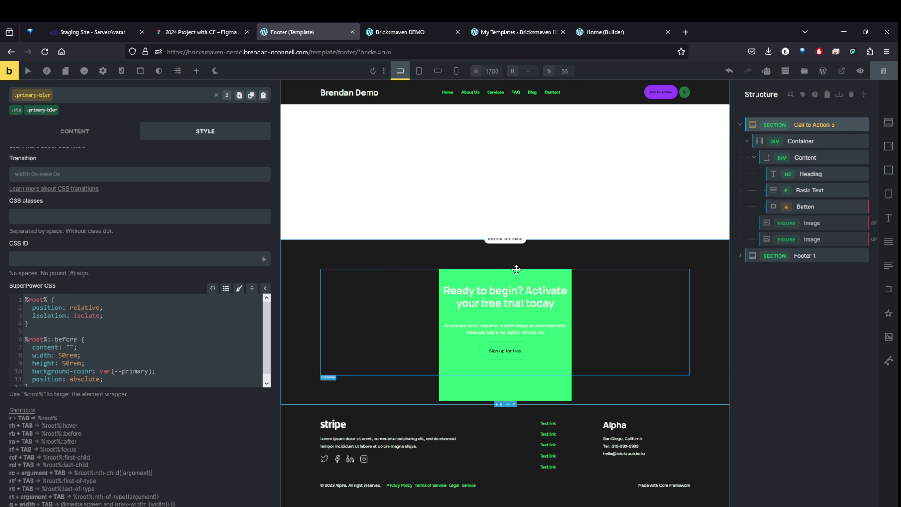
scroll(117, 369, "down", 1)
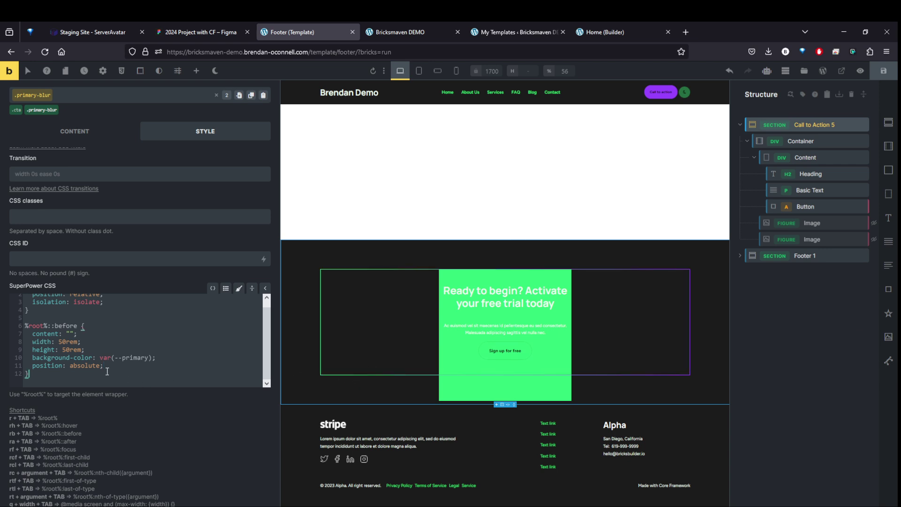
key("Return")
type("top: 0;")
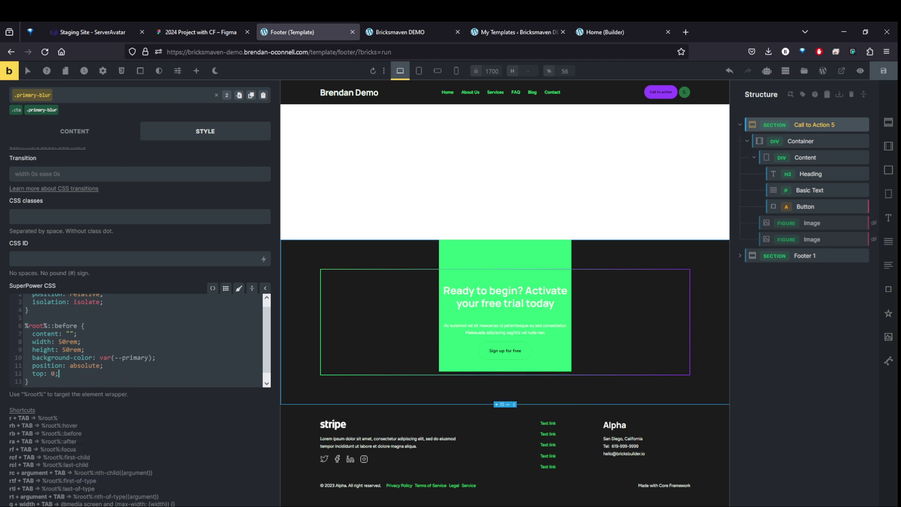
key("Return")
type("left: 0;")
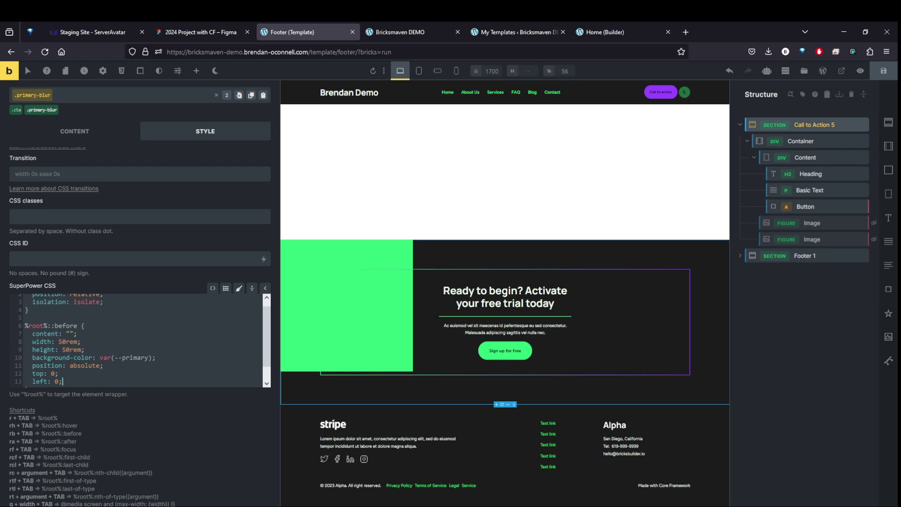
key("Return")
type("z-index")
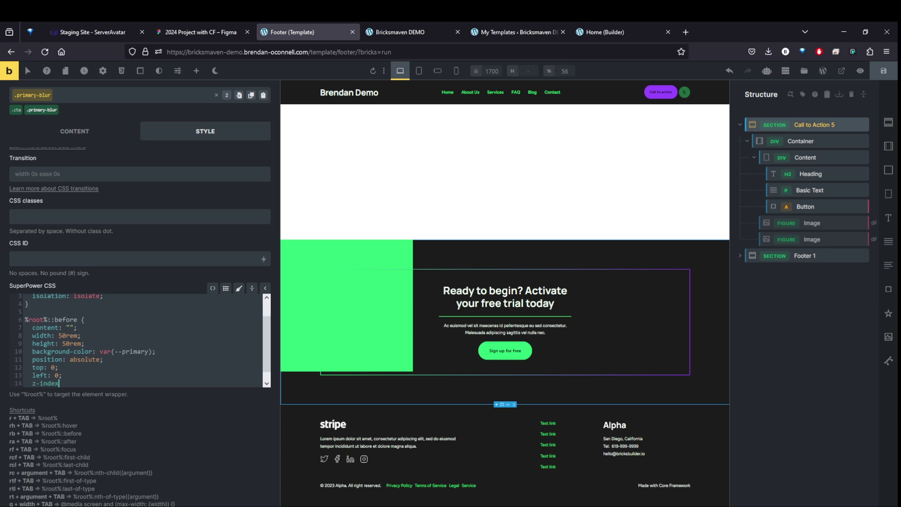
type(": -1;")
key("Return")
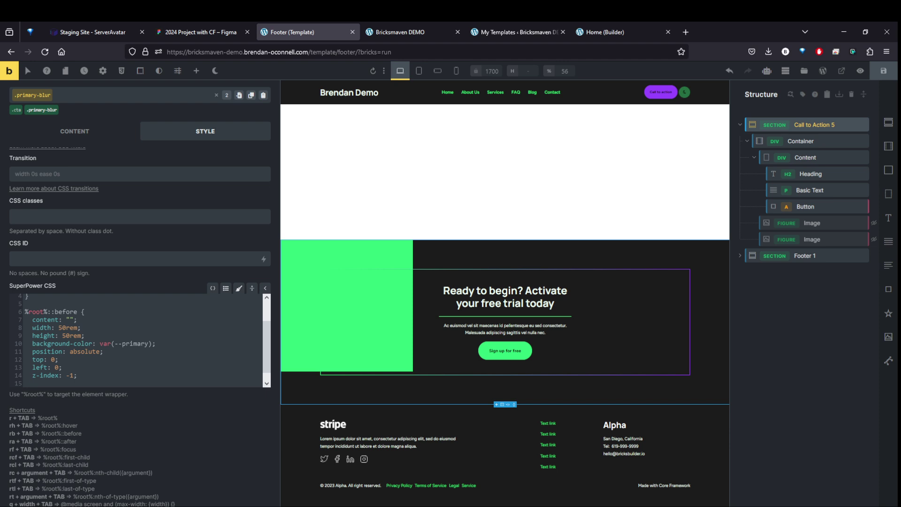
type("transform")
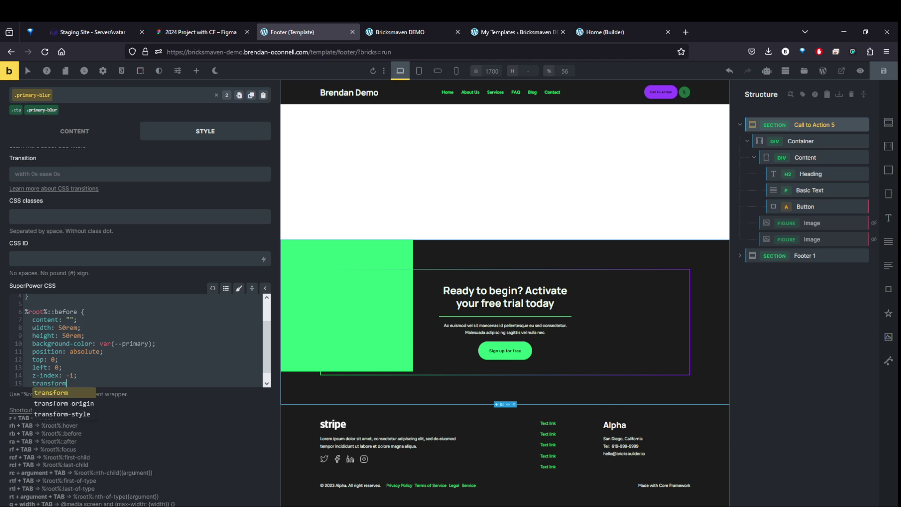
type(": rotate")
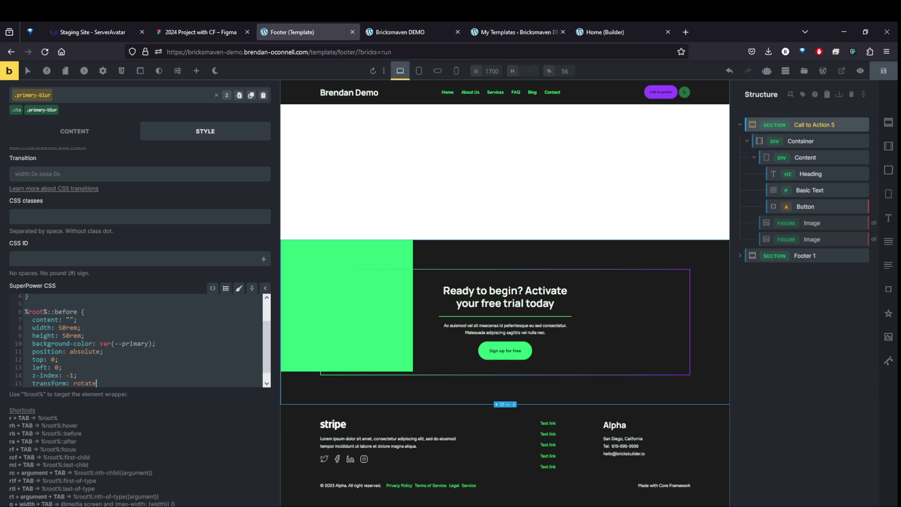
type("()")
type("-10de")
type("g);")
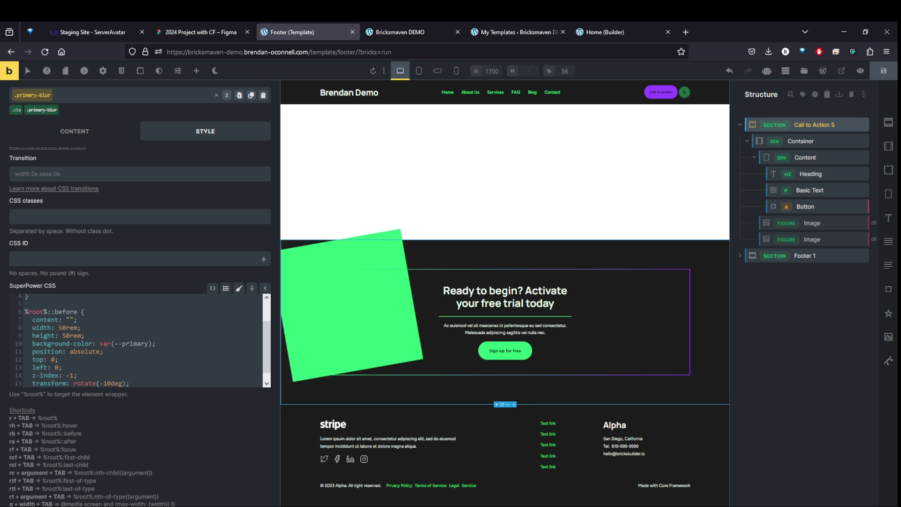
Step: Add a filter: blur(100px) to the ::before glow
key("Return")
type("filter: ")
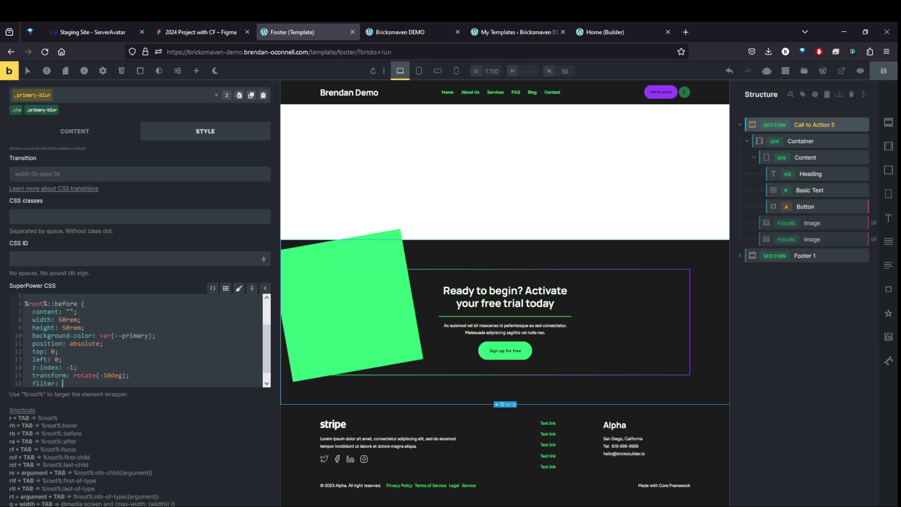
type("blur*()")
key("Left")
key("BackSpace")
key("Right")
type("1")
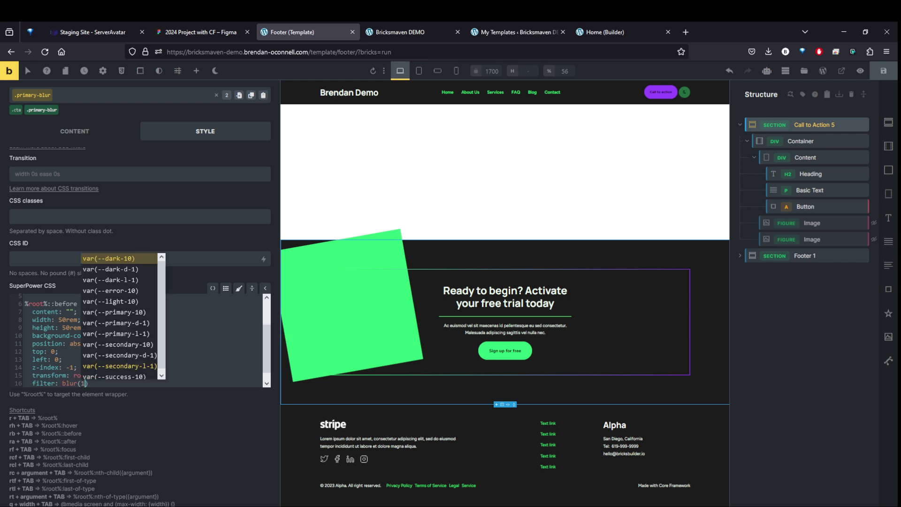
type("00px")
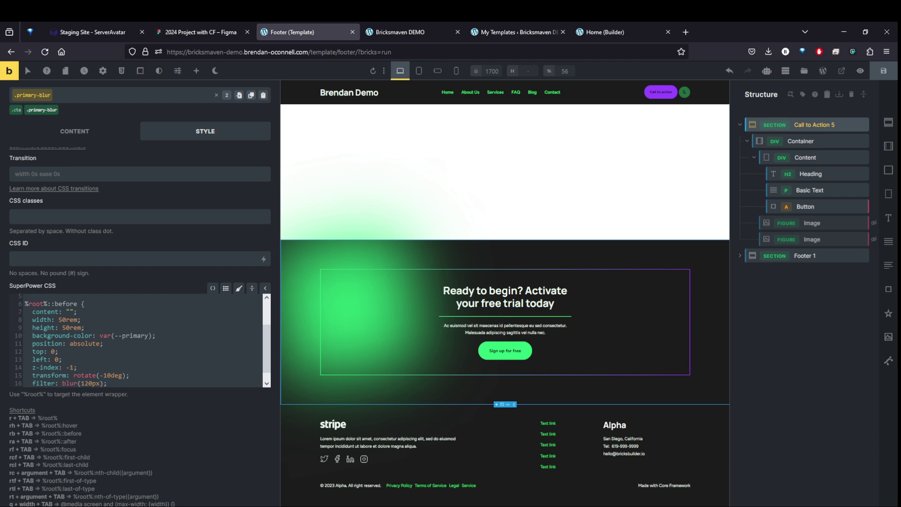
Step: Set the glow's opacity to 0.4 and select all the CSS code
key("Return")
type("o")
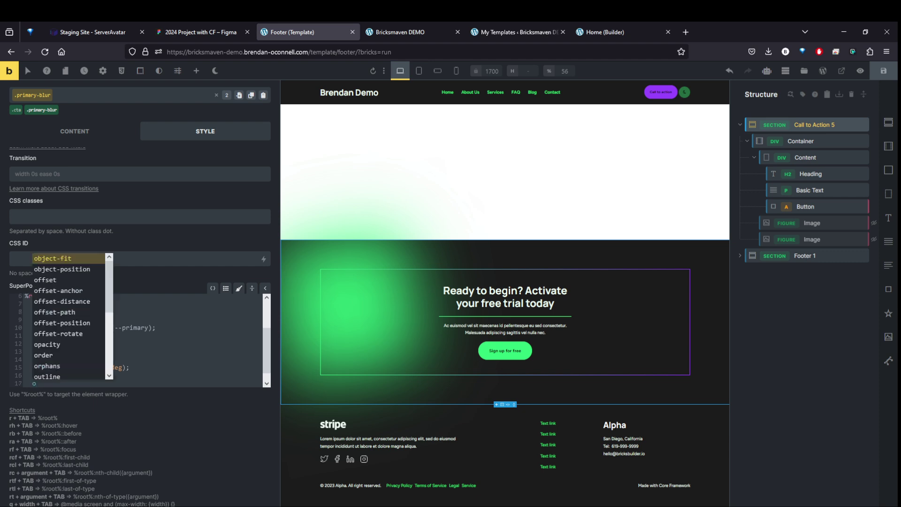
type("pacity: ")
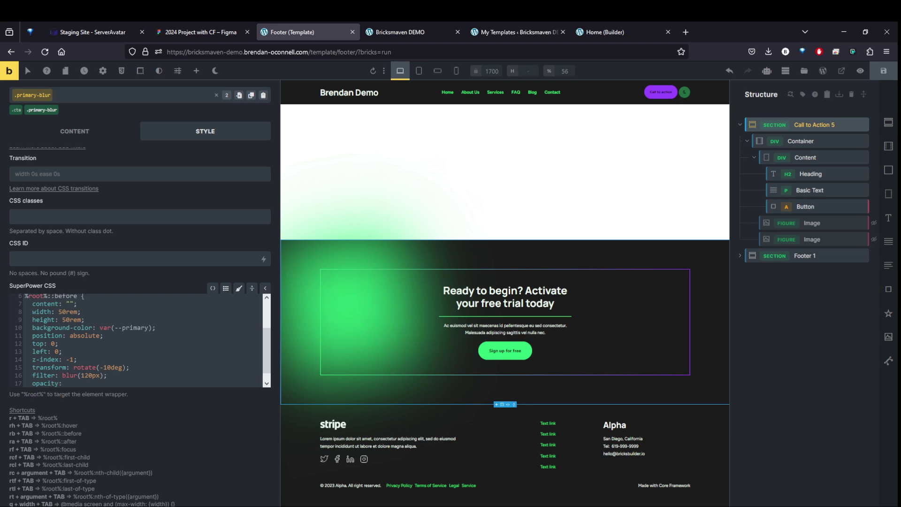
type("0.4;")
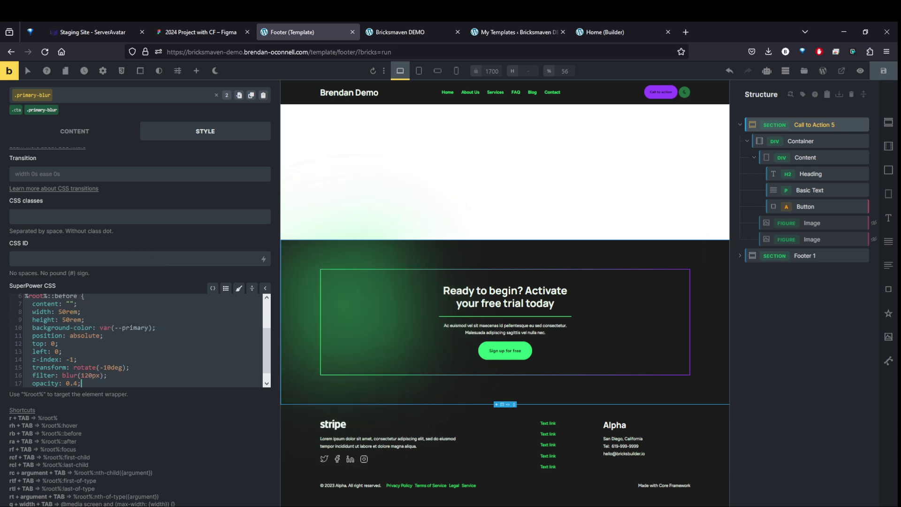
scroll(102, 356, "up", 3)
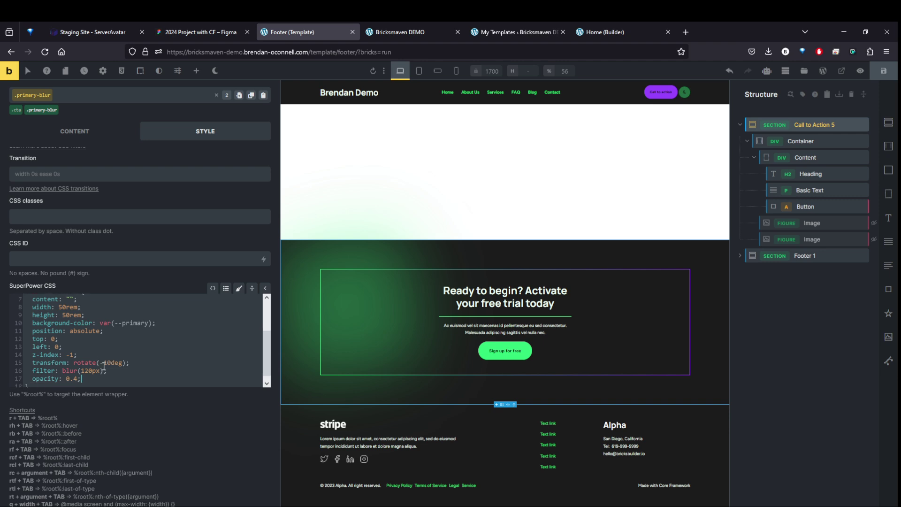
key("ctrl+a")
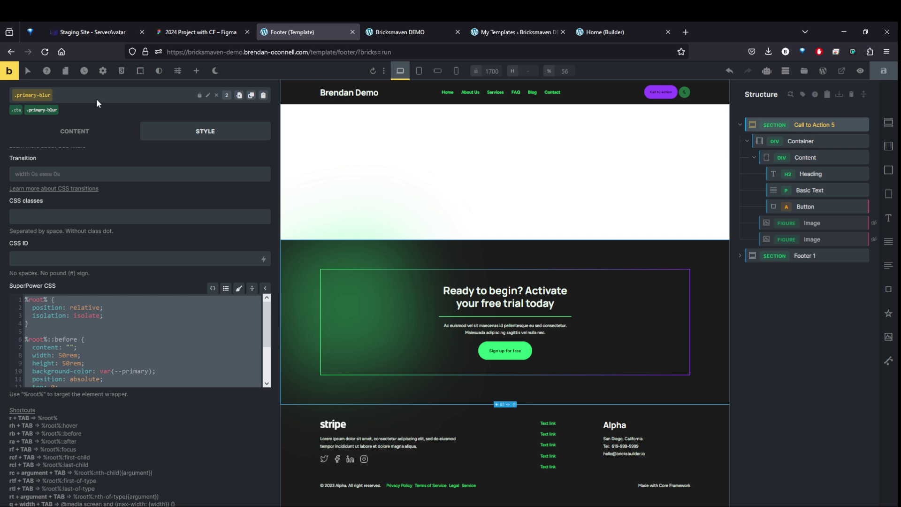
Step: Duplicate the primary-blur class as a new 'secondary-blur' class
left_click(251, 95)
left_click_drag(74, 112, 2, 118)
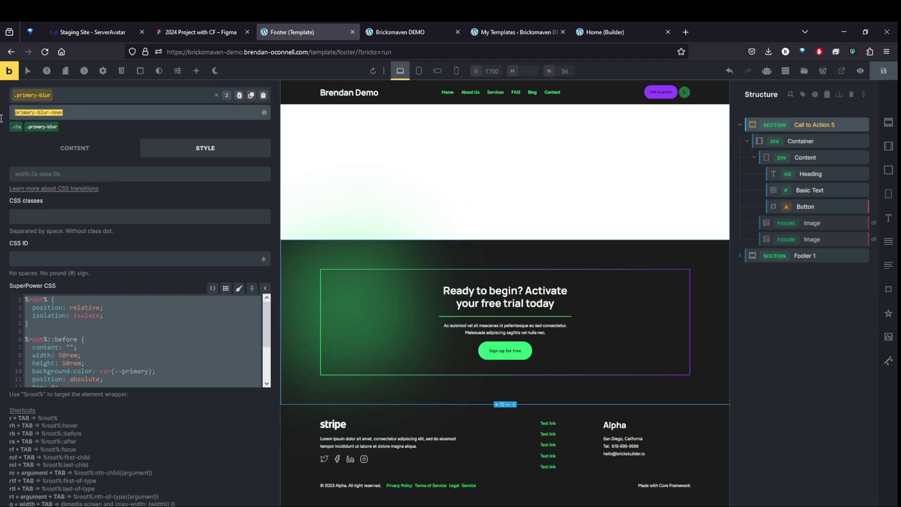
type("secondary-blur")
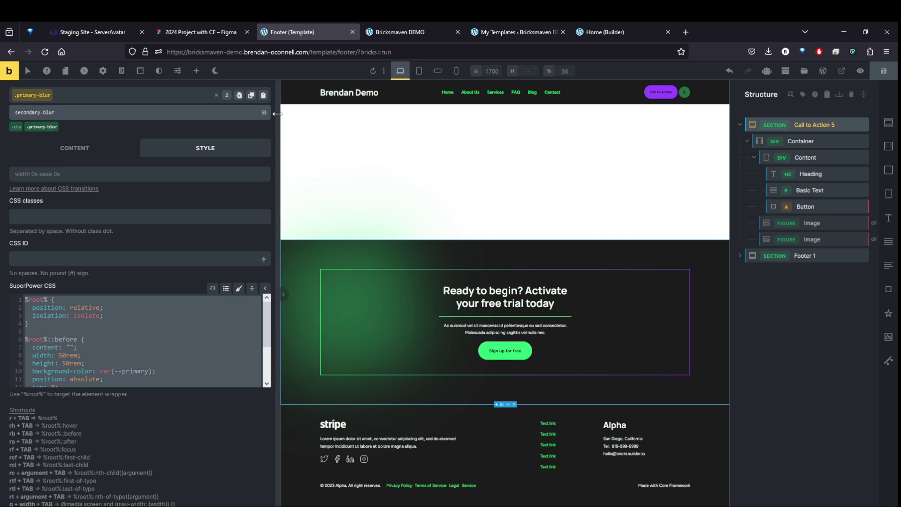
left_click(262, 113)
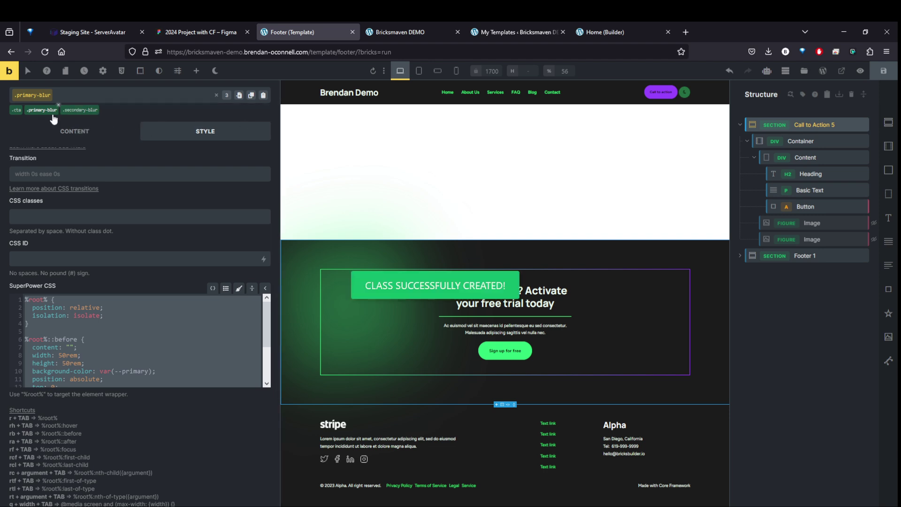
Step: Change the secondary-blur background to var(--secondary) to make the glow purple
left_click(80, 110)
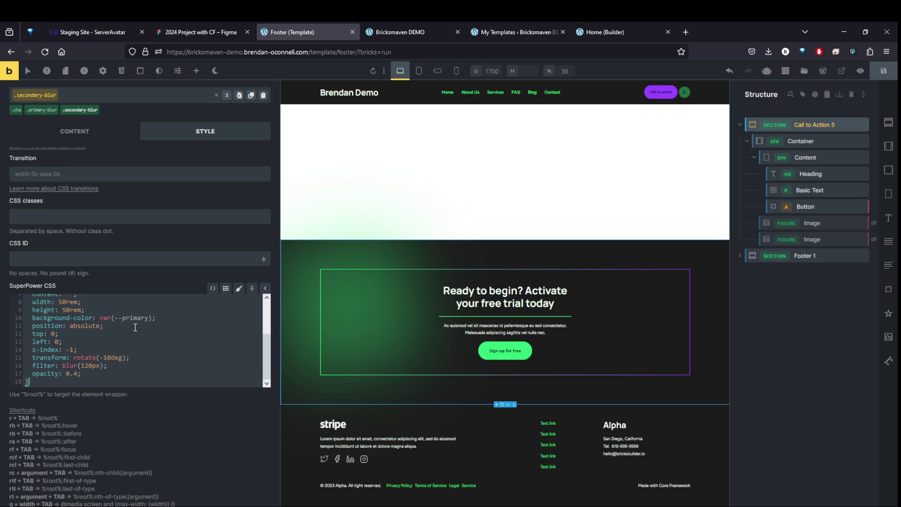
left_click_drag(148, 318, 124, 319)
type("secondary")
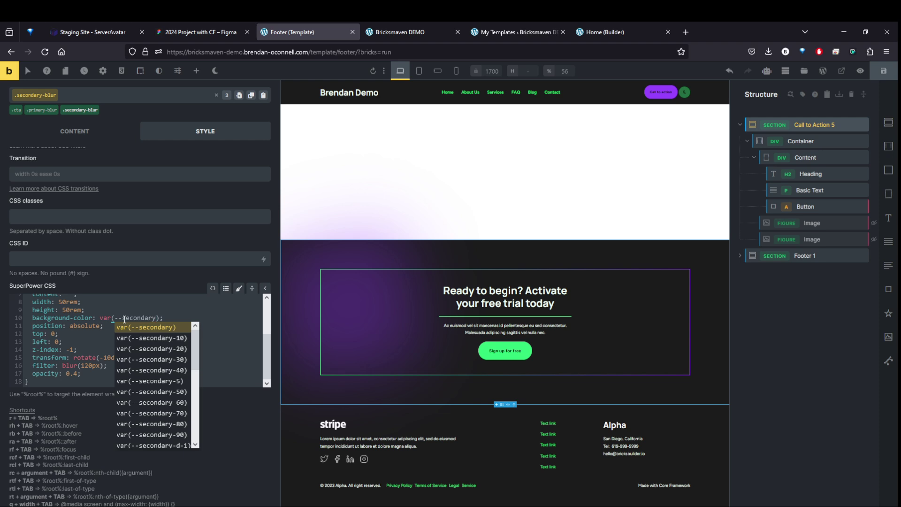
left_click(41, 111)
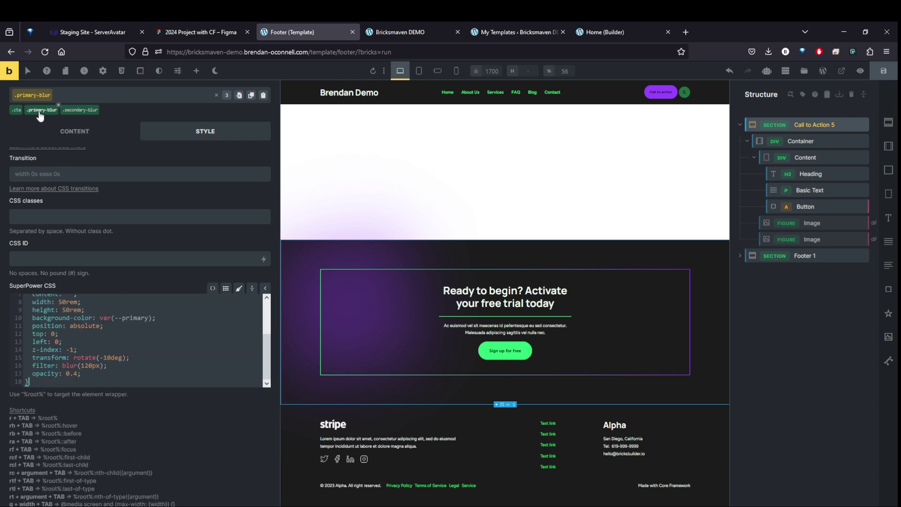
left_click(78, 110)
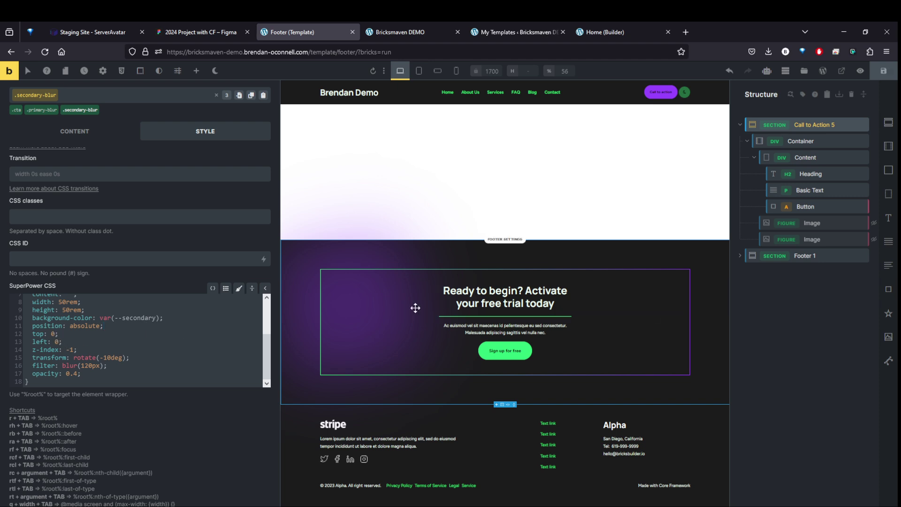
Step: Try bottom in place of top, revert it, and save the template
double_click(39, 333)
type("bottom")
double_click(40, 334)
type("top")
left_click(884, 71)
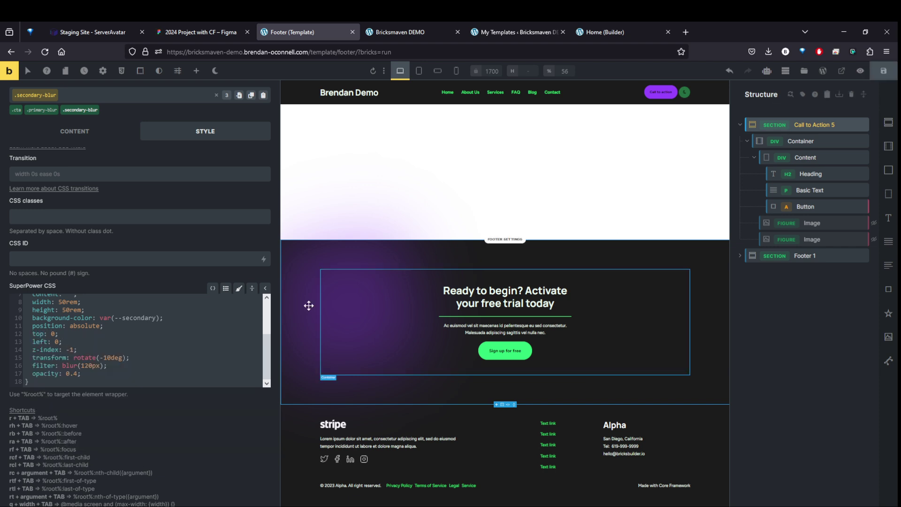
Step: Anchor the secondary glow to bottom: 0 and right: 0 instead of top and left
double_click(36, 334)
type("bottom")
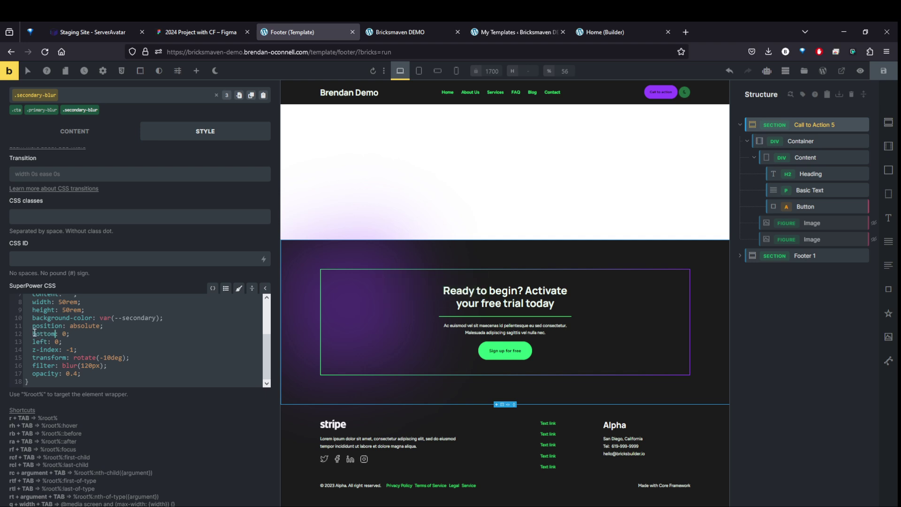
left_click_drag(47, 342, 31, 344)
type("right")
scroll(116, 342, "up", 3)
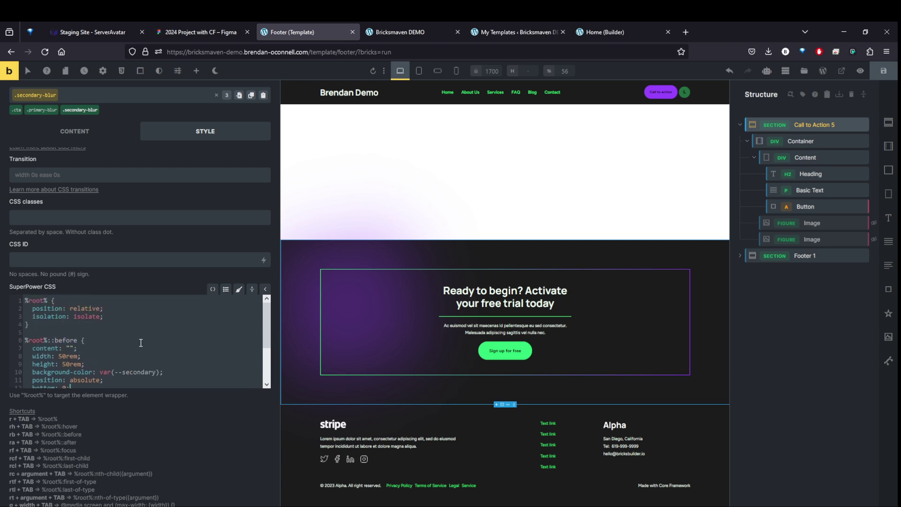
scroll(141, 343, "up", 2)
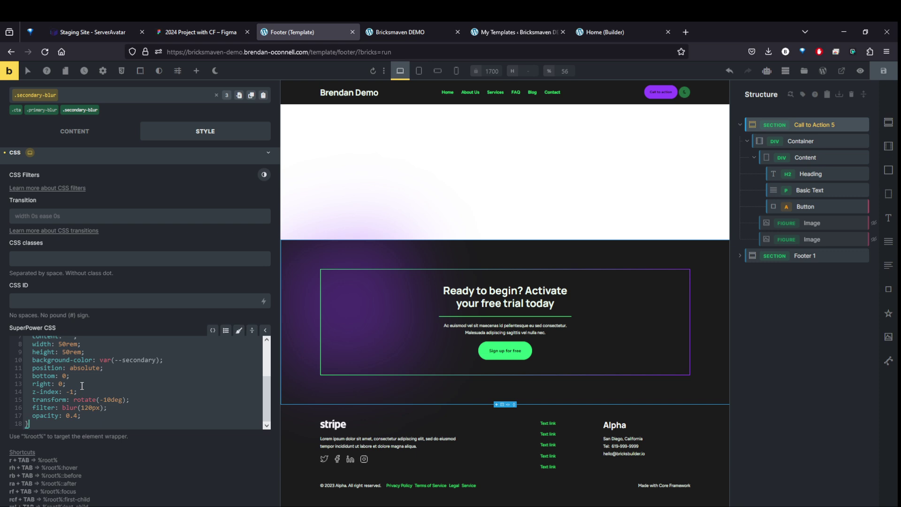
scroll(79, 392, "up", 2)
Step: Switch the secondary-blur pseudo-element from ::before to ::after and save the footer template
left_click_drag(77, 375, 55, 375)
type("after")
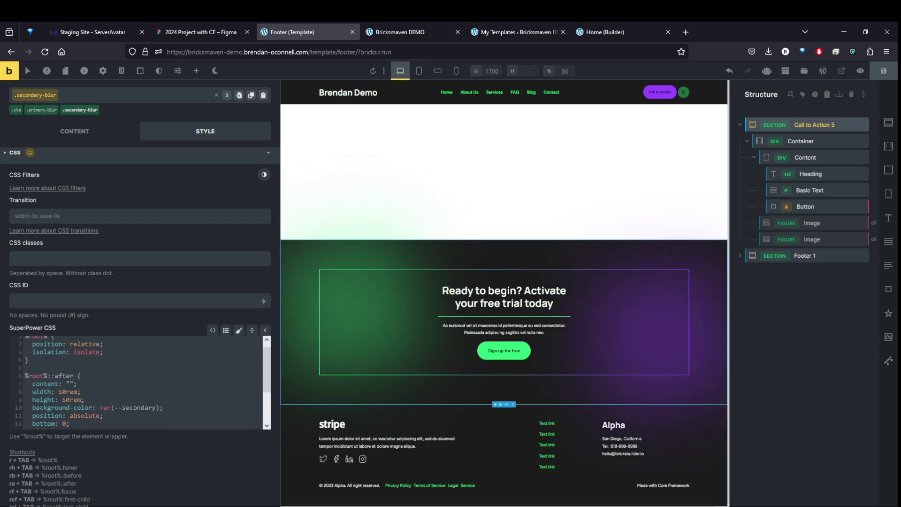
scroll(95, 350, "down", 2)
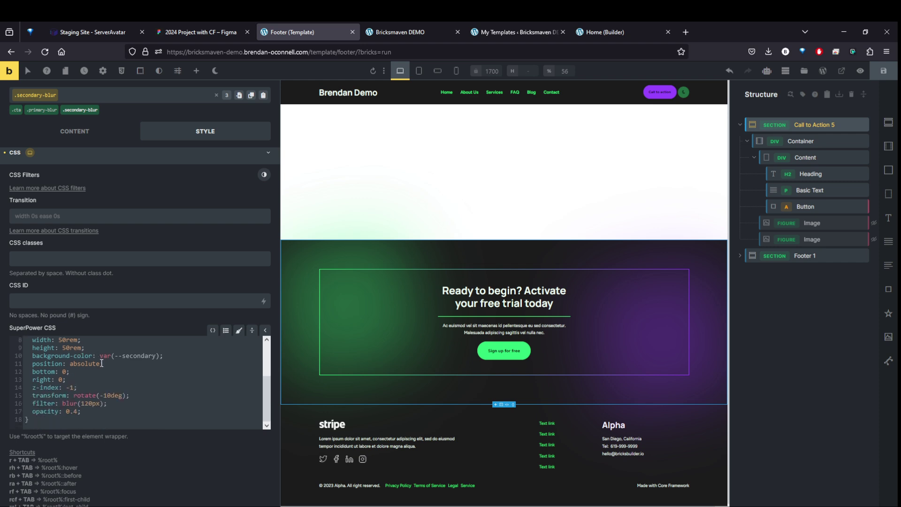
left_click(884, 74)
left_click(481, 425)
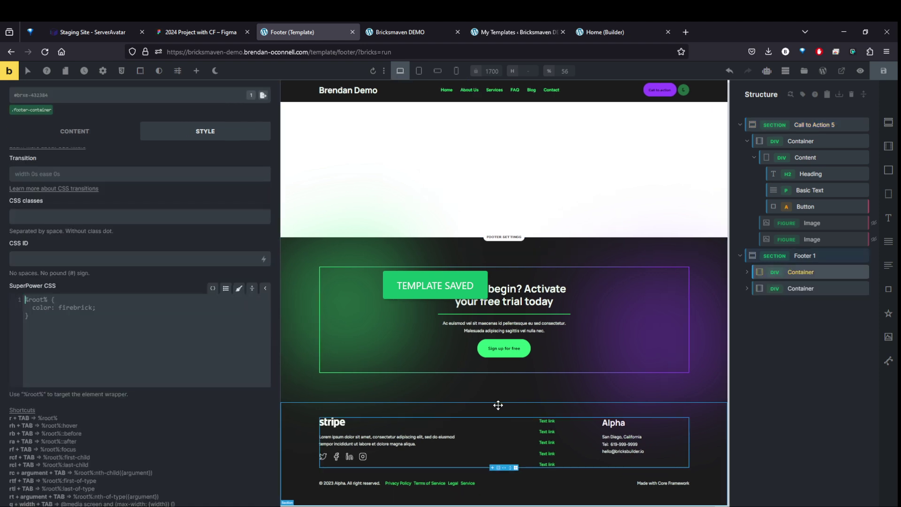
left_click(201, 32)
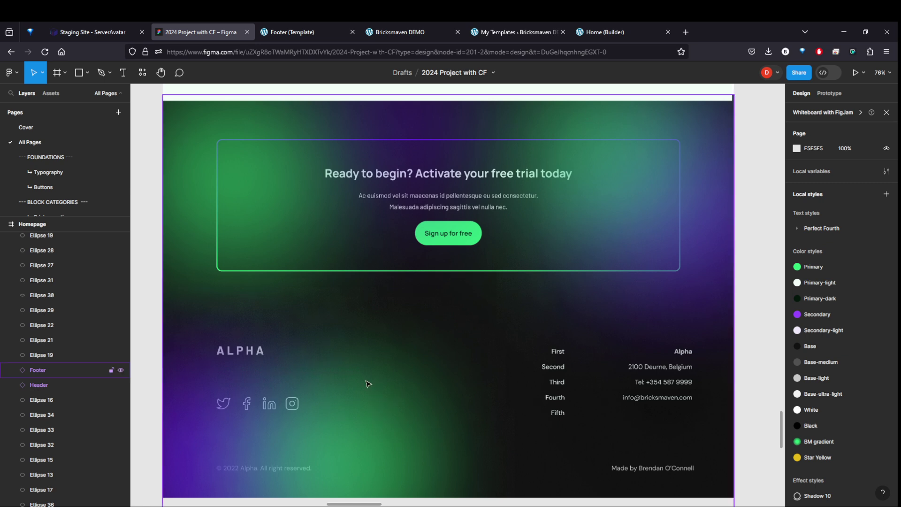
left_click(299, 33)
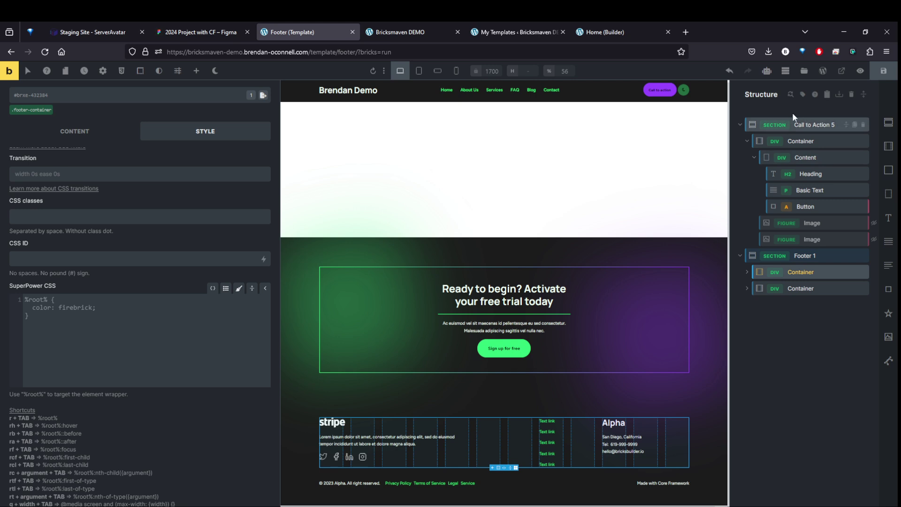
Step: Open the live site and scroll down to the footer's gradient-bordered box and glows
left_click(24, 82)
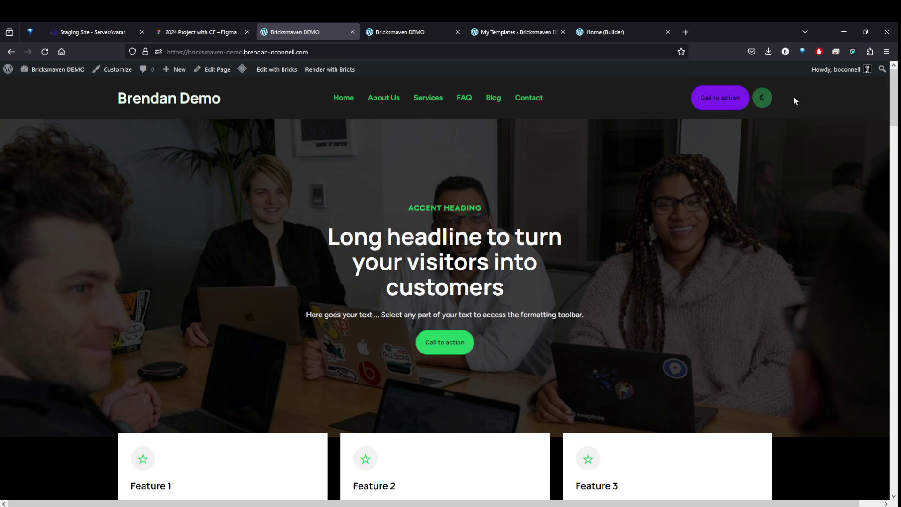
left_click_drag(896, 93, 868, 427)
scroll(223, 244, "down", 3)
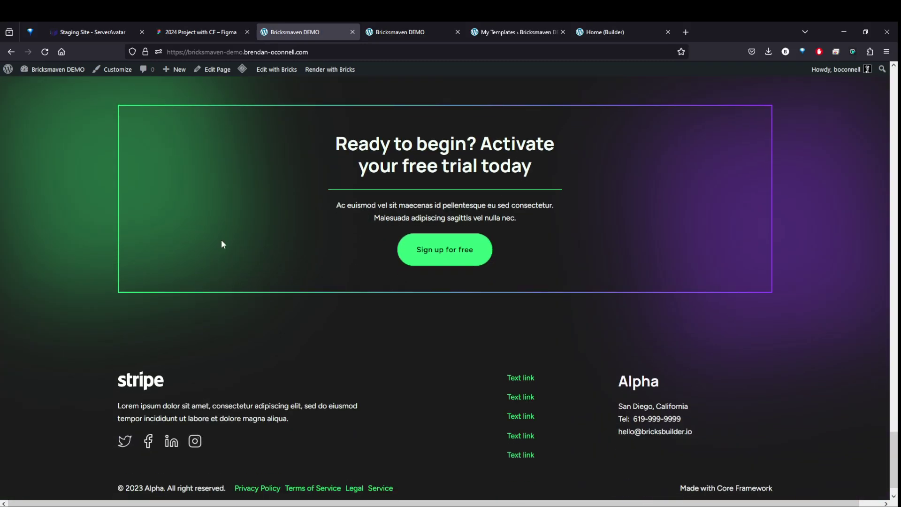
scroll(624, 294, "down", 1)
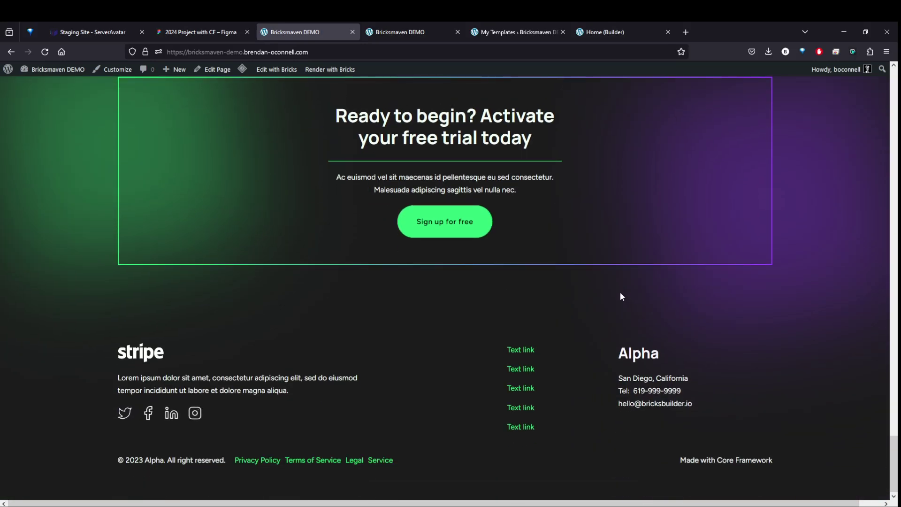